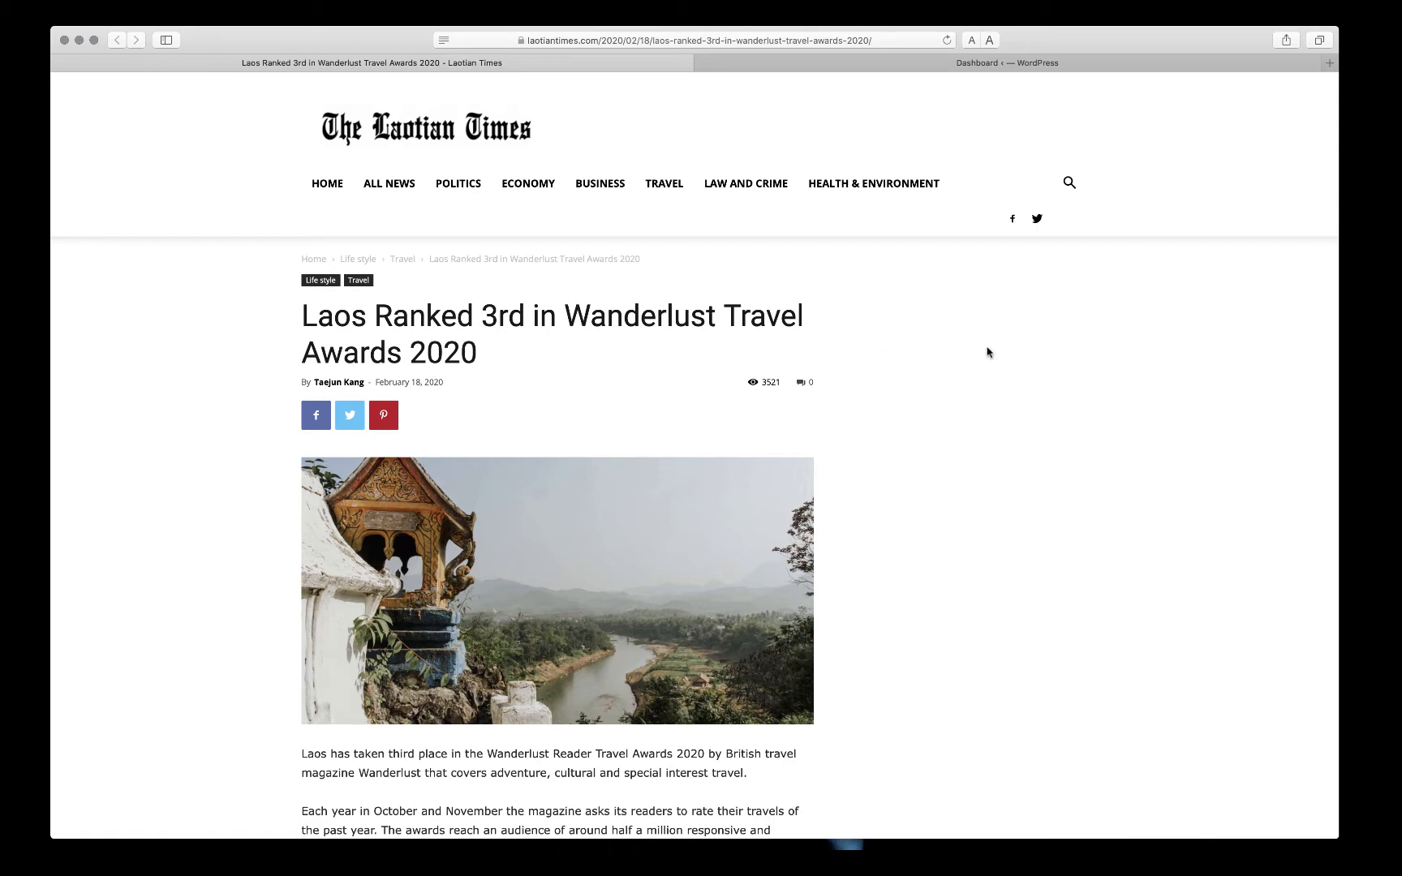
- Switch to the WordPress dashboard and start a new post from the list of all posts
click(916, 68)
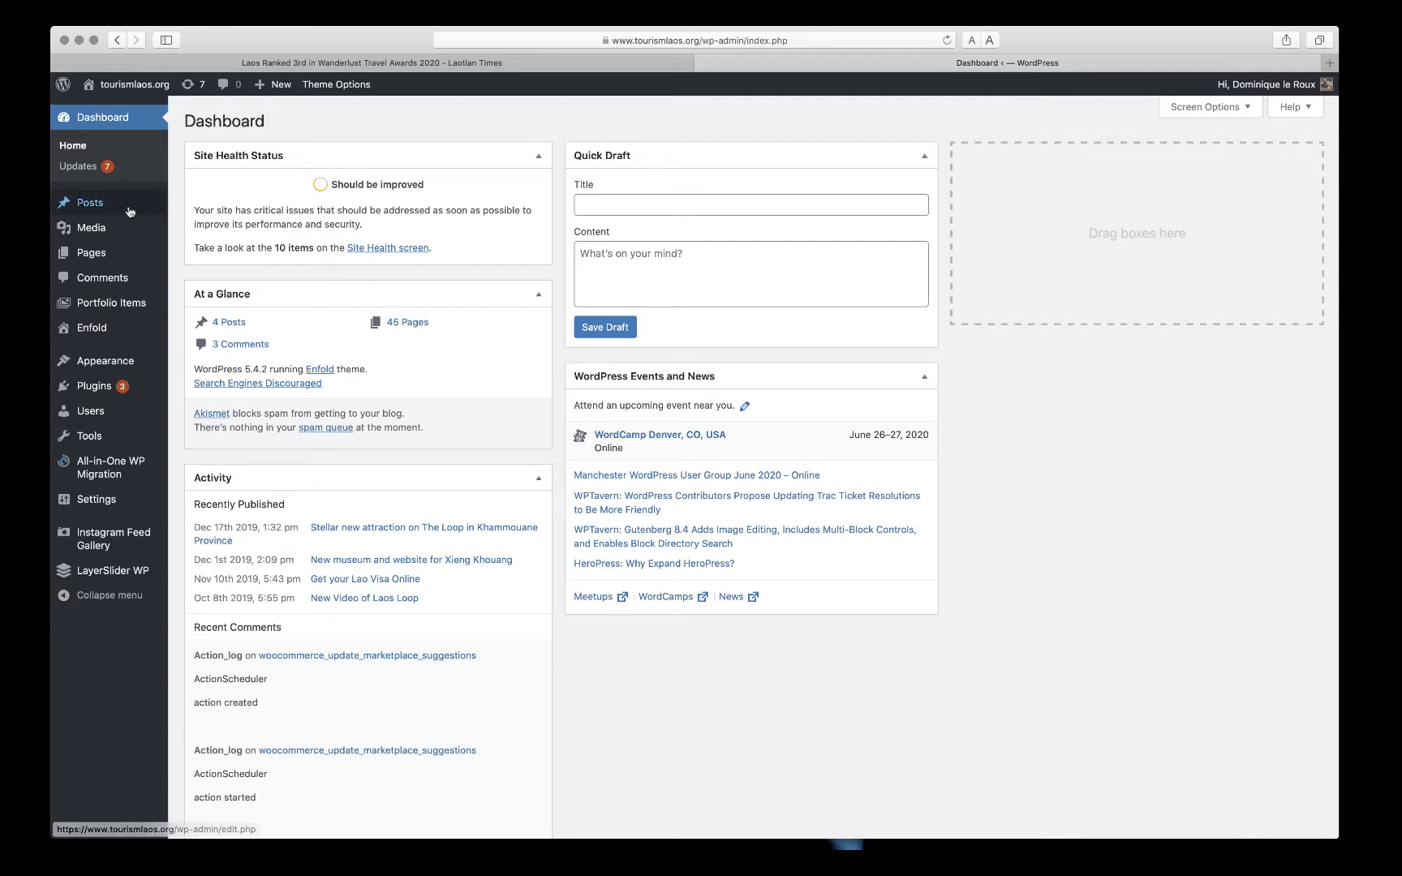
mouse_move(105, 206)
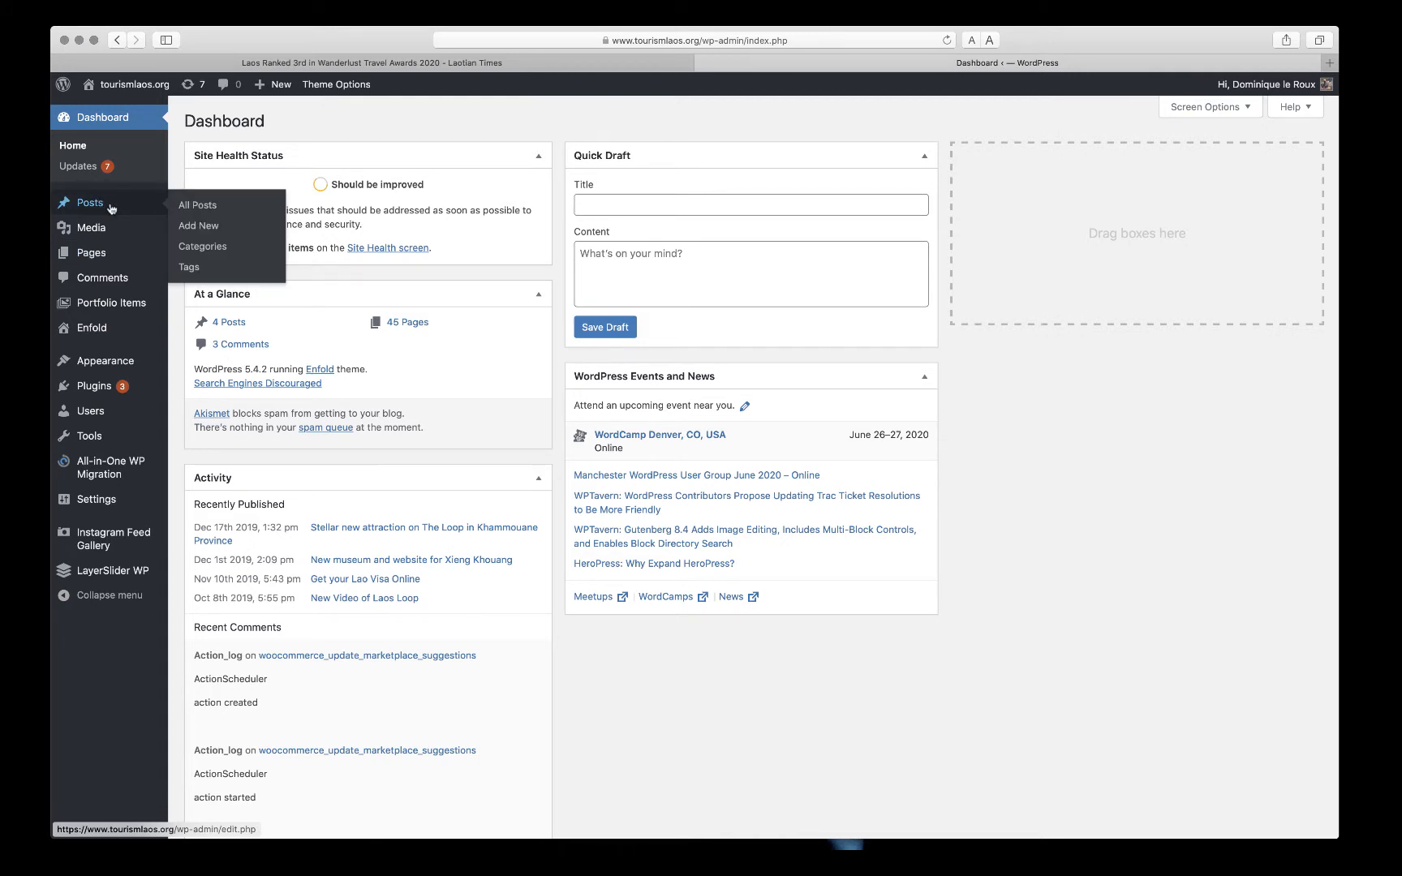
click(203, 210)
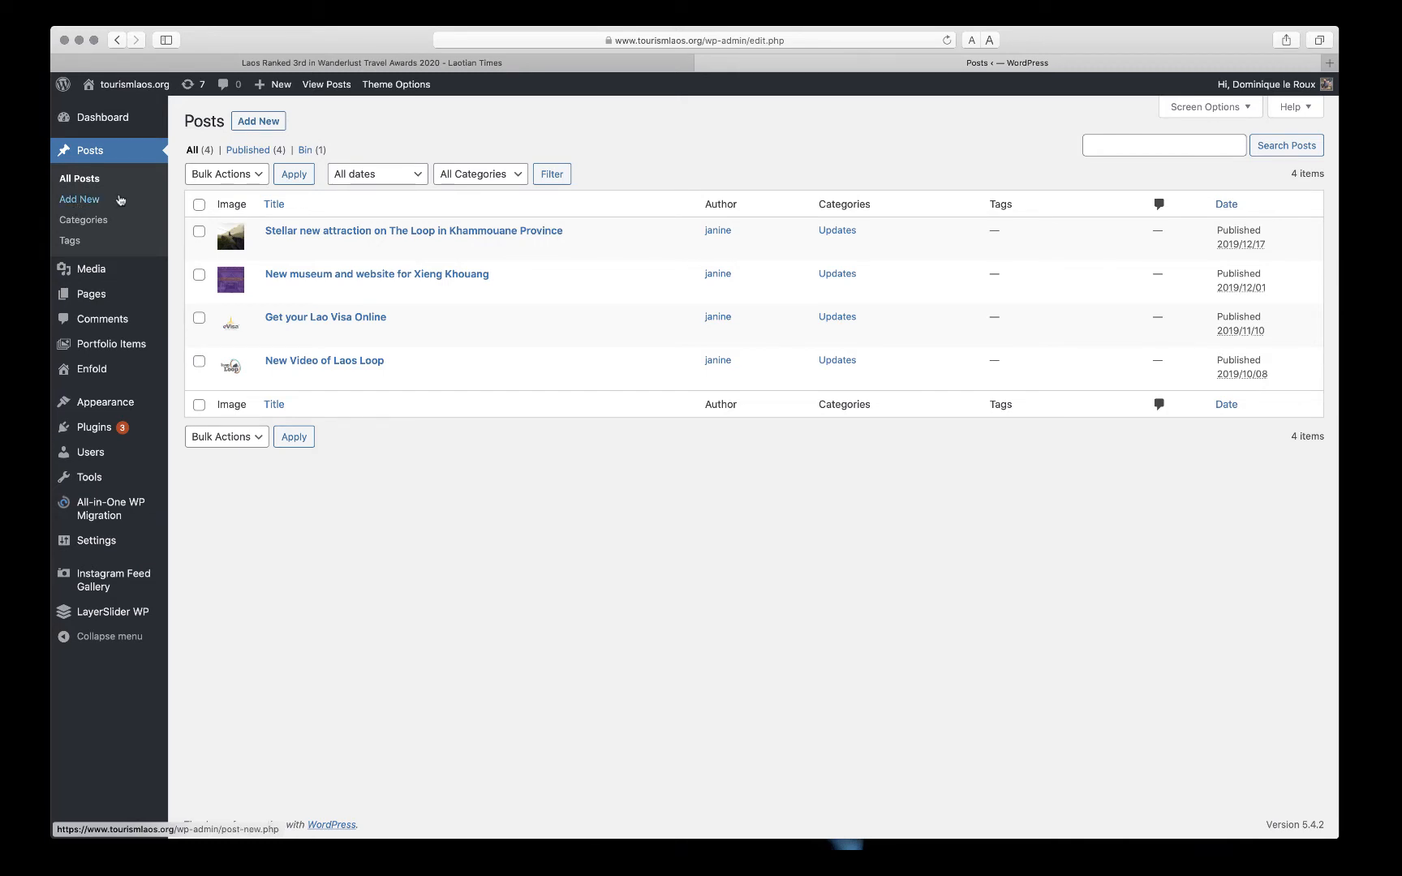
click(260, 122)
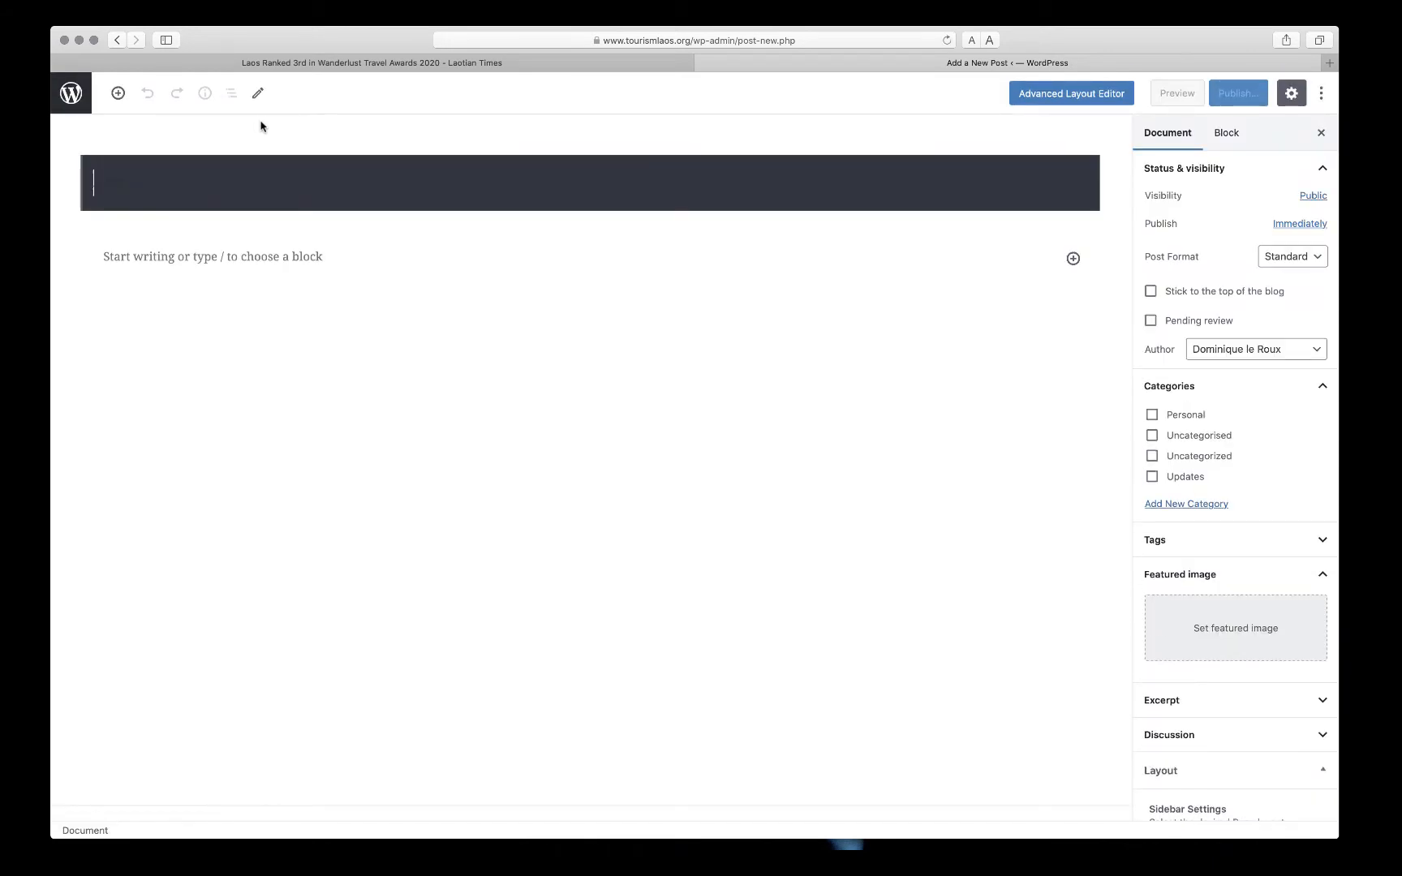
- Copy the headline "Laos Ranked 3rd in Wanderlust Travel Awards 2020" from the Laotian Times article into the new post's title
click(146, 255)
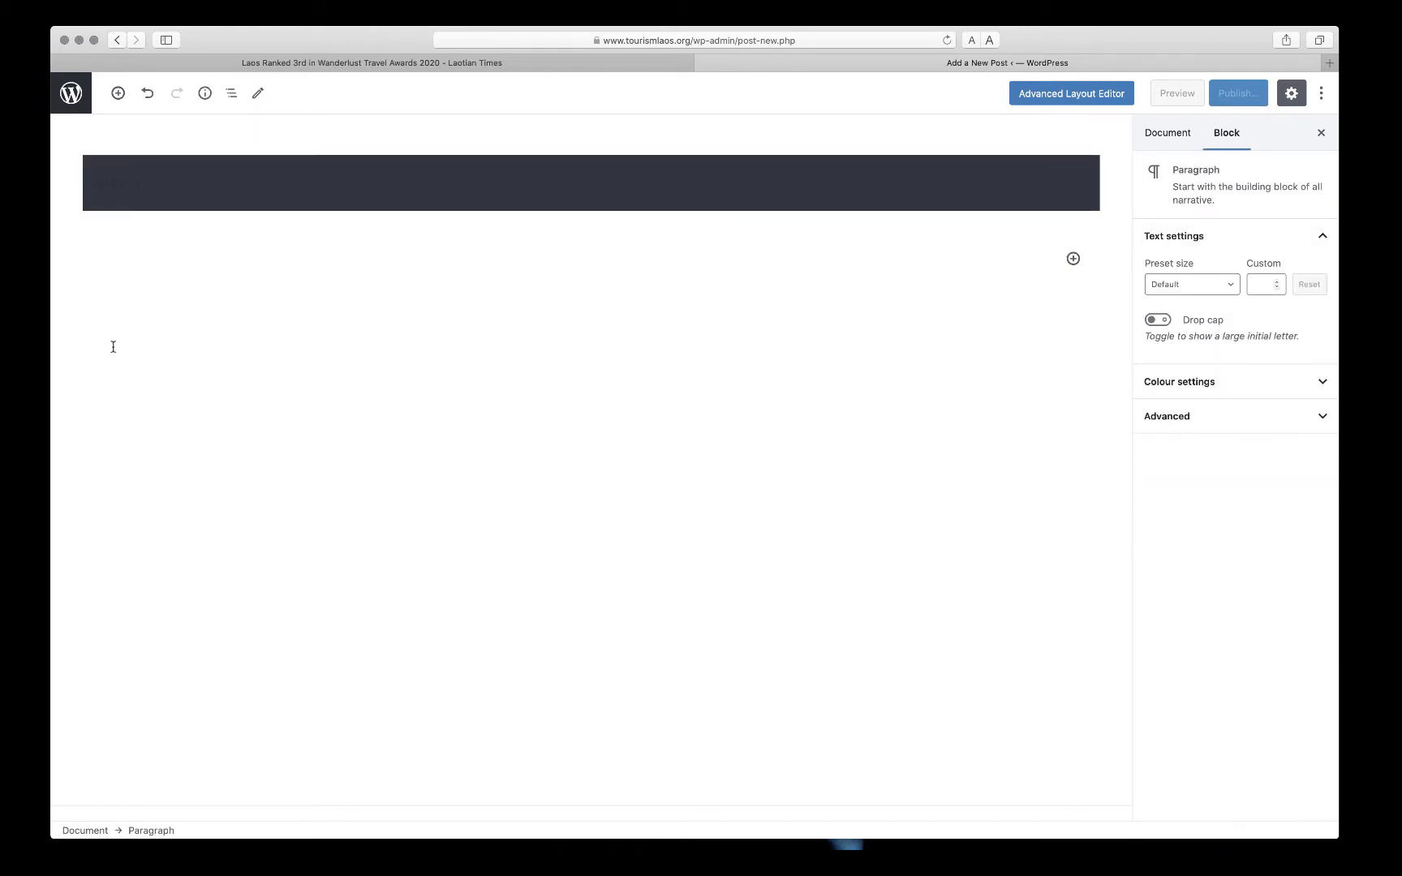
click(130, 276)
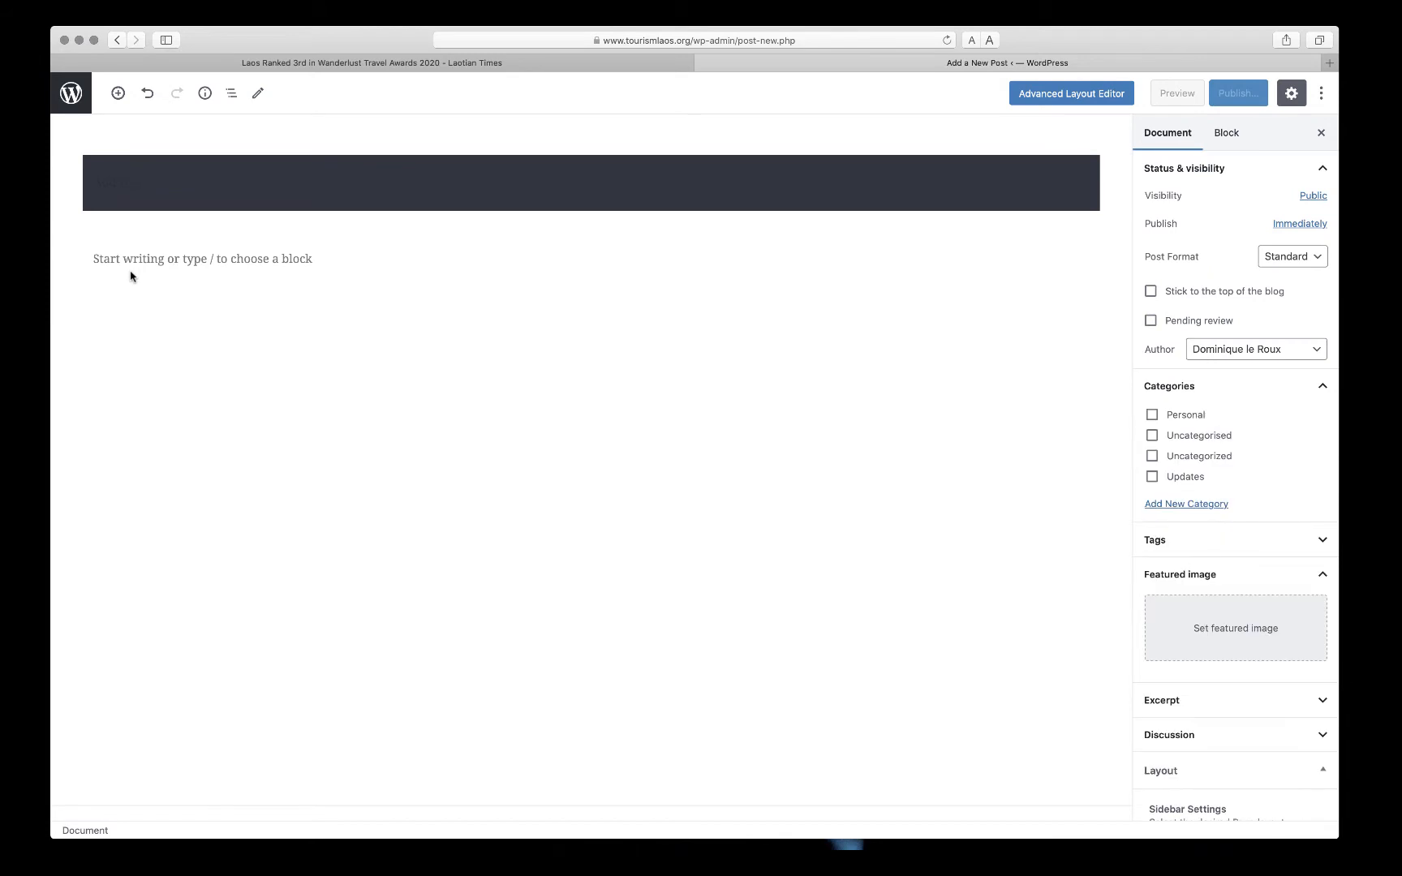
click(124, 185)
click(288, 64)
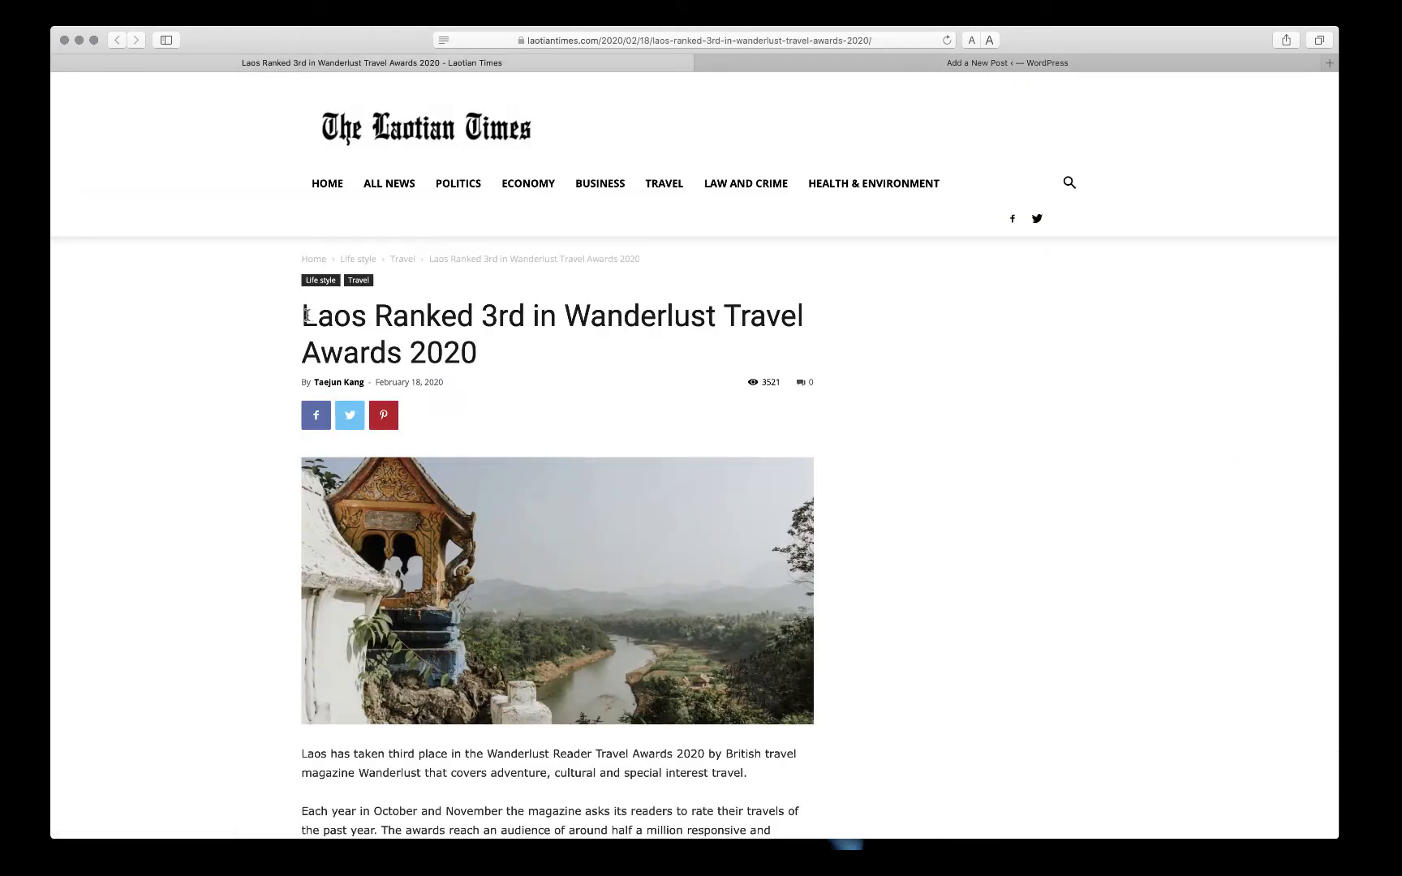
drag(306, 315, 471, 362)
key(super+c)
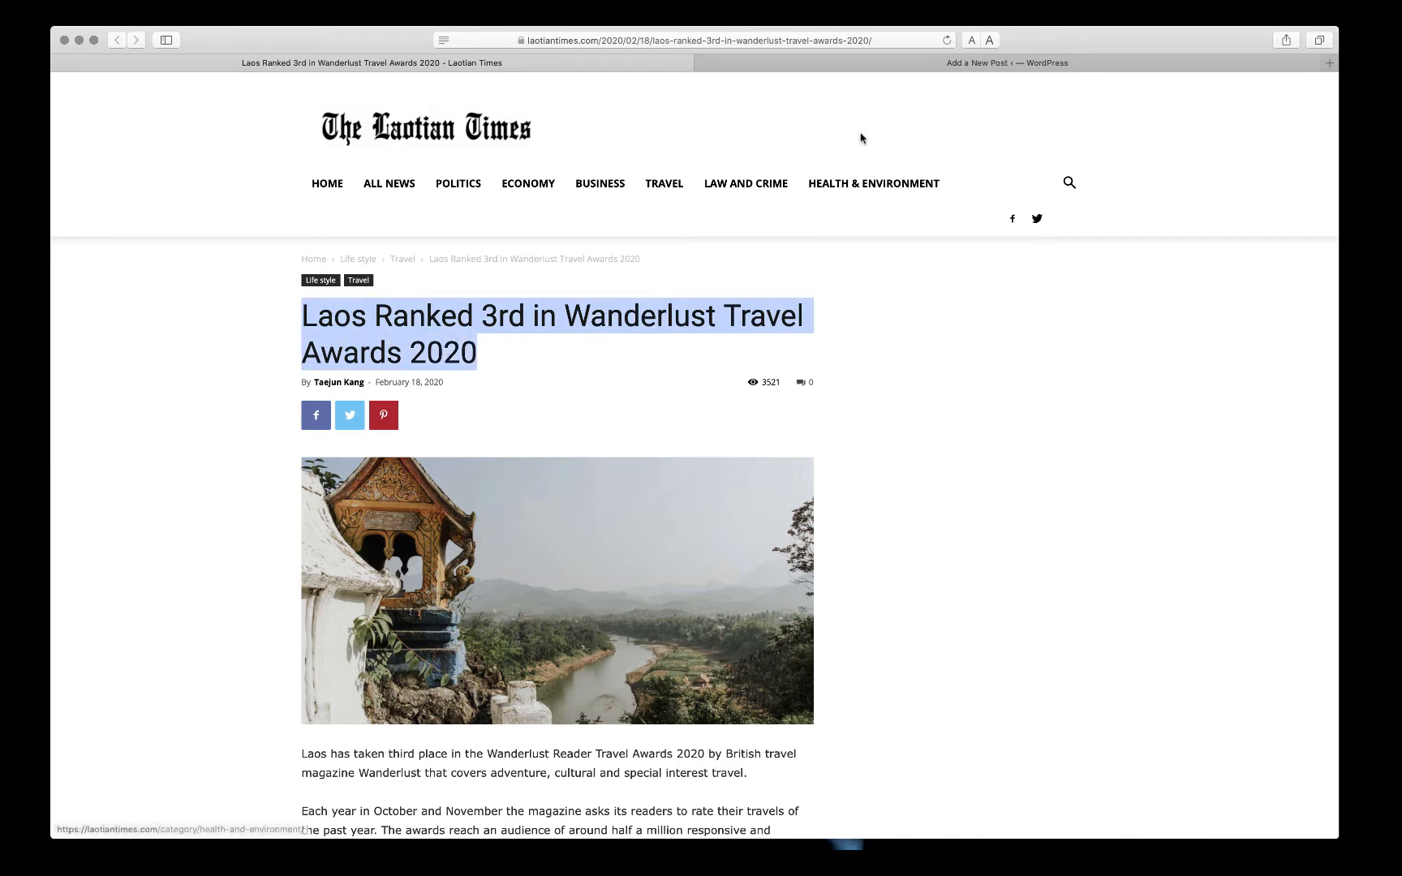
click(847, 66)
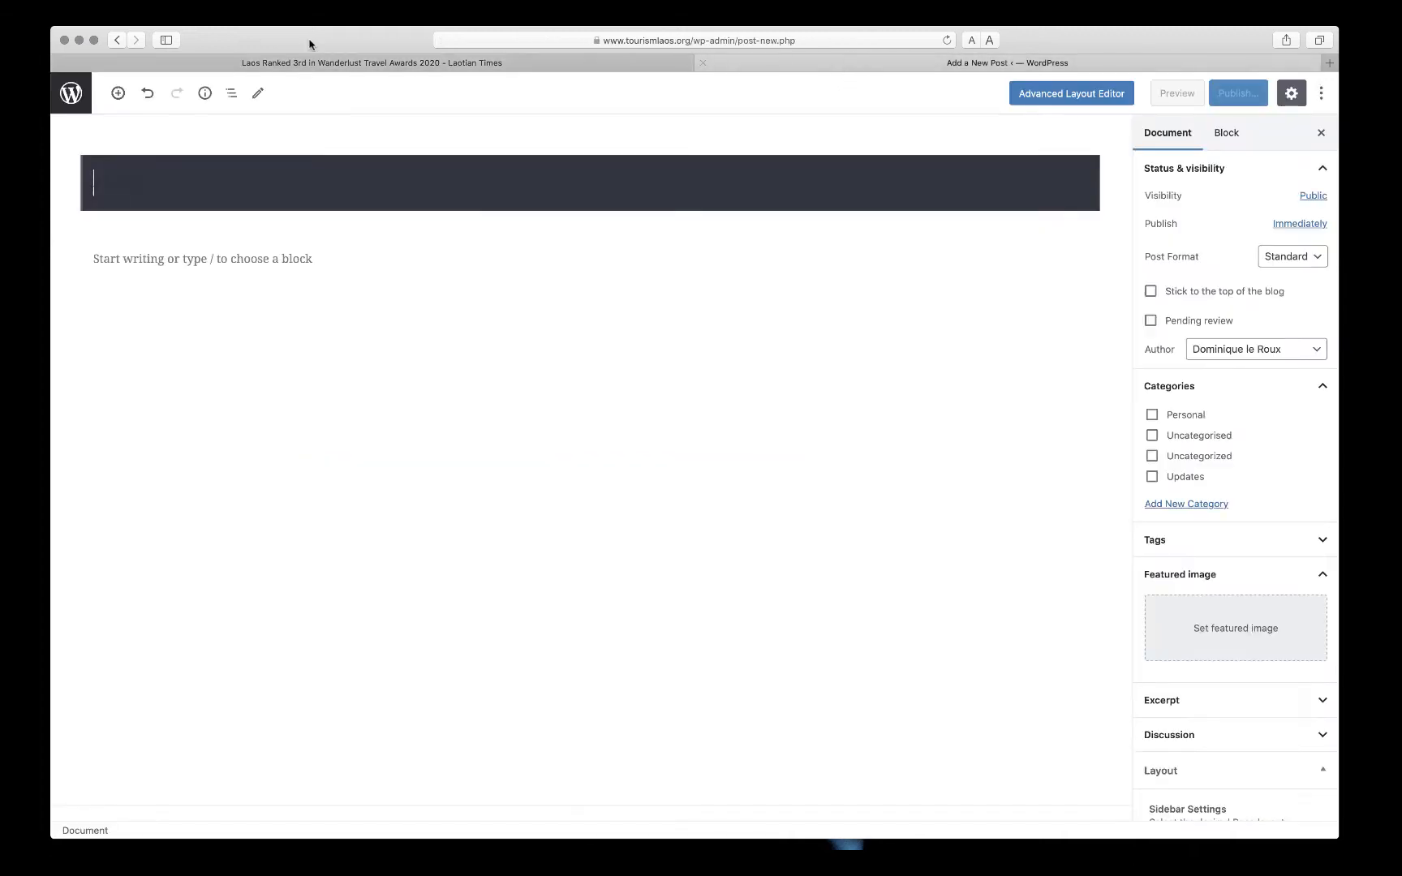
click(109, 180)
key(super+v)
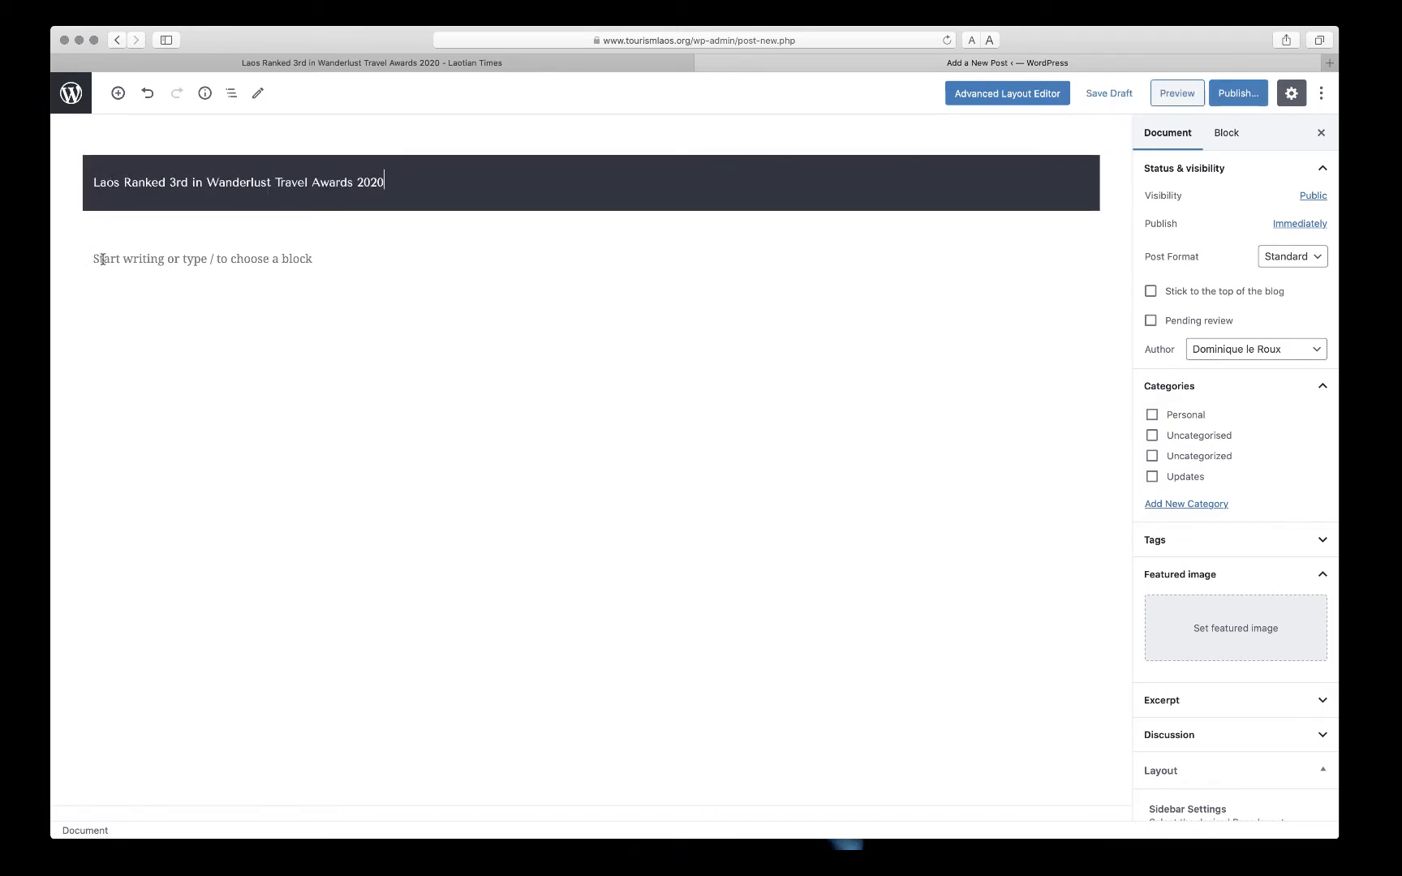
- Copy the full article text, from "Laos has taken third place" to "Pha That Luang.", into the post body
click(478, 65)
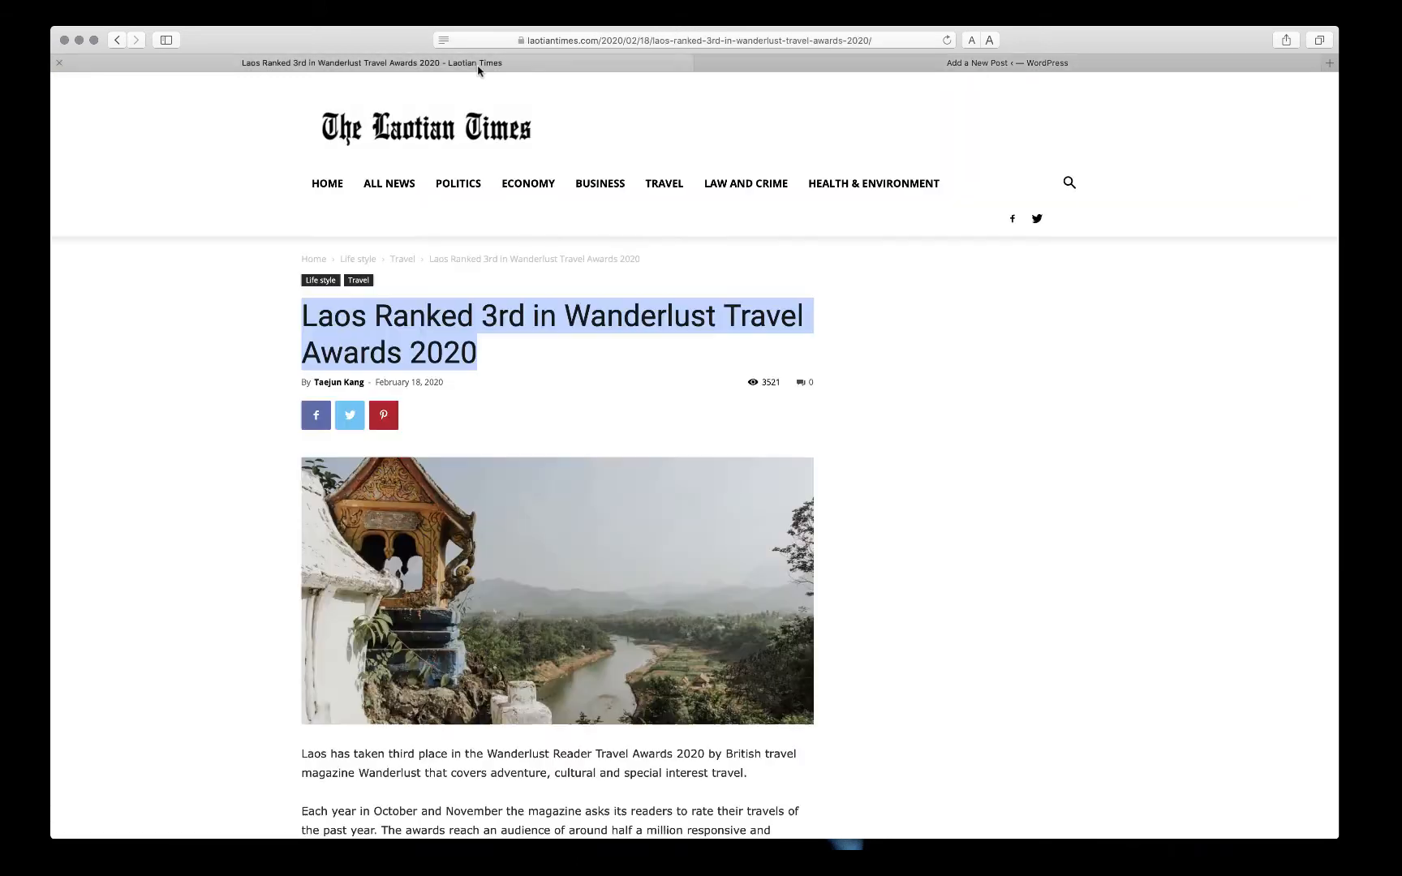
scroll(476, 440, down, 3)
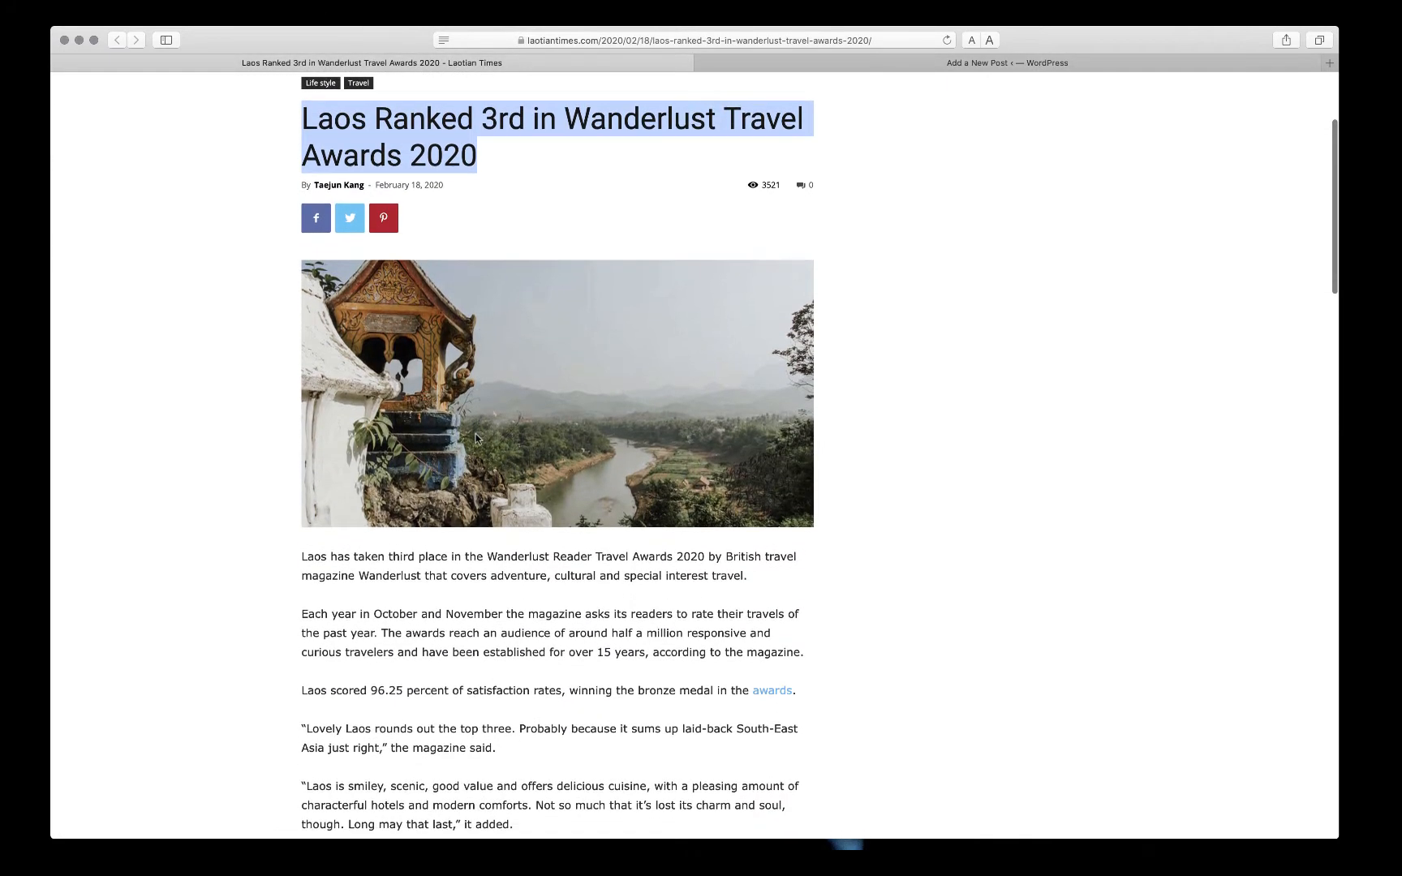
click(310, 572)
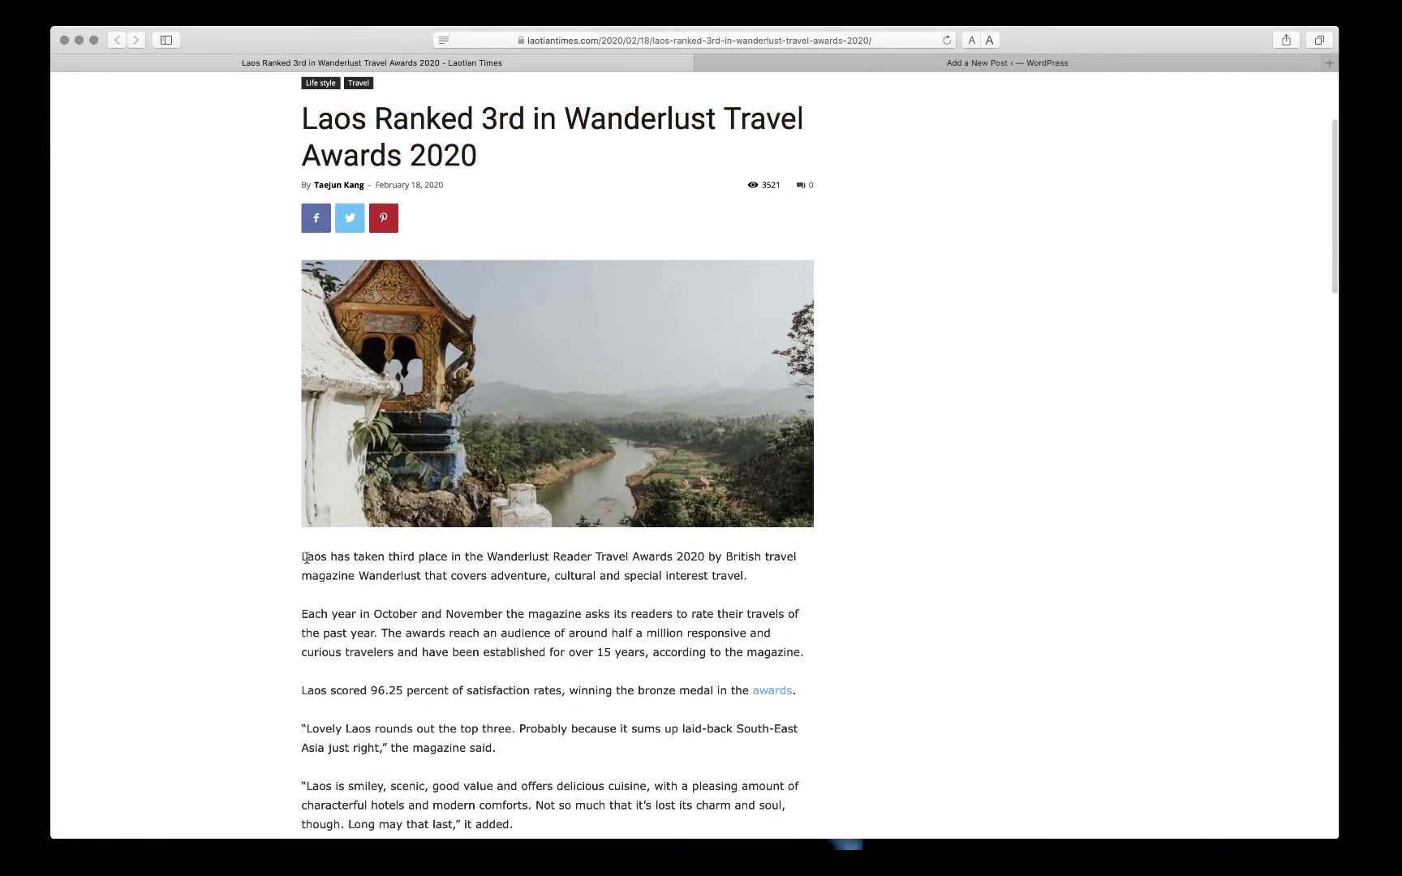
drag(302, 555, 744, 518)
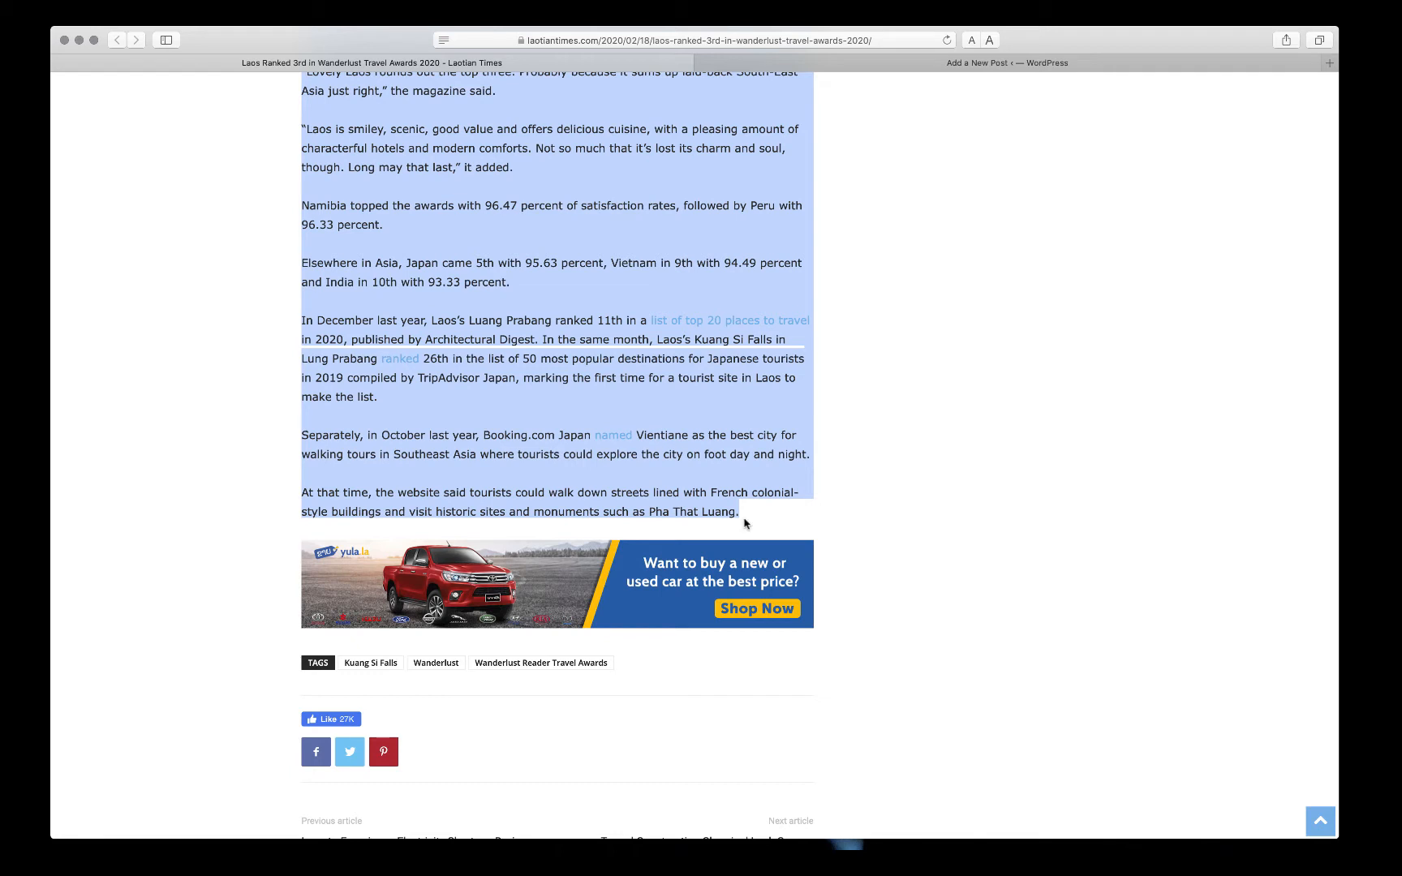
click(916, 65)
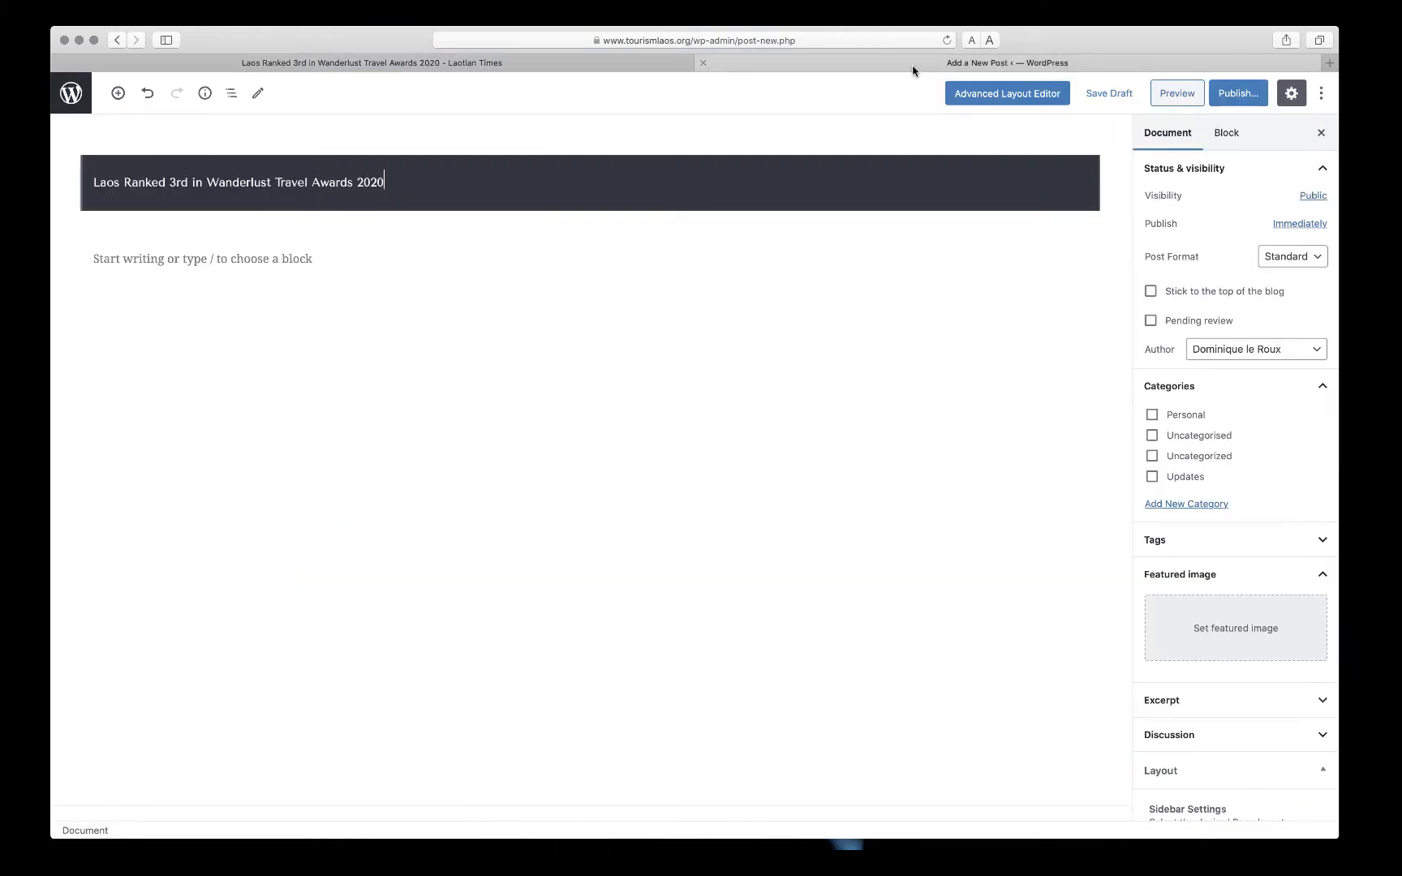
click(113, 258)
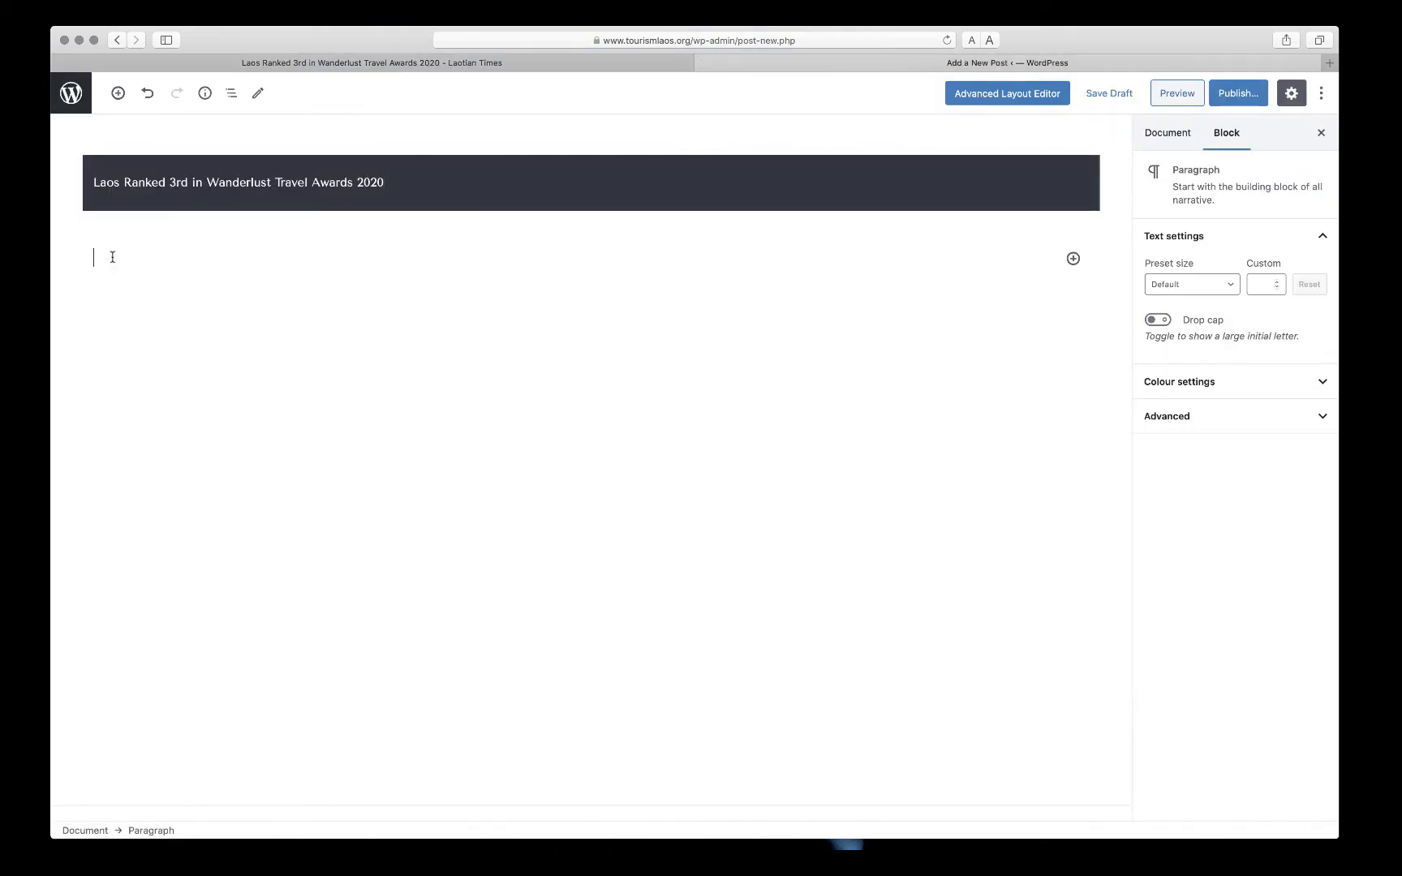
key(super+v)
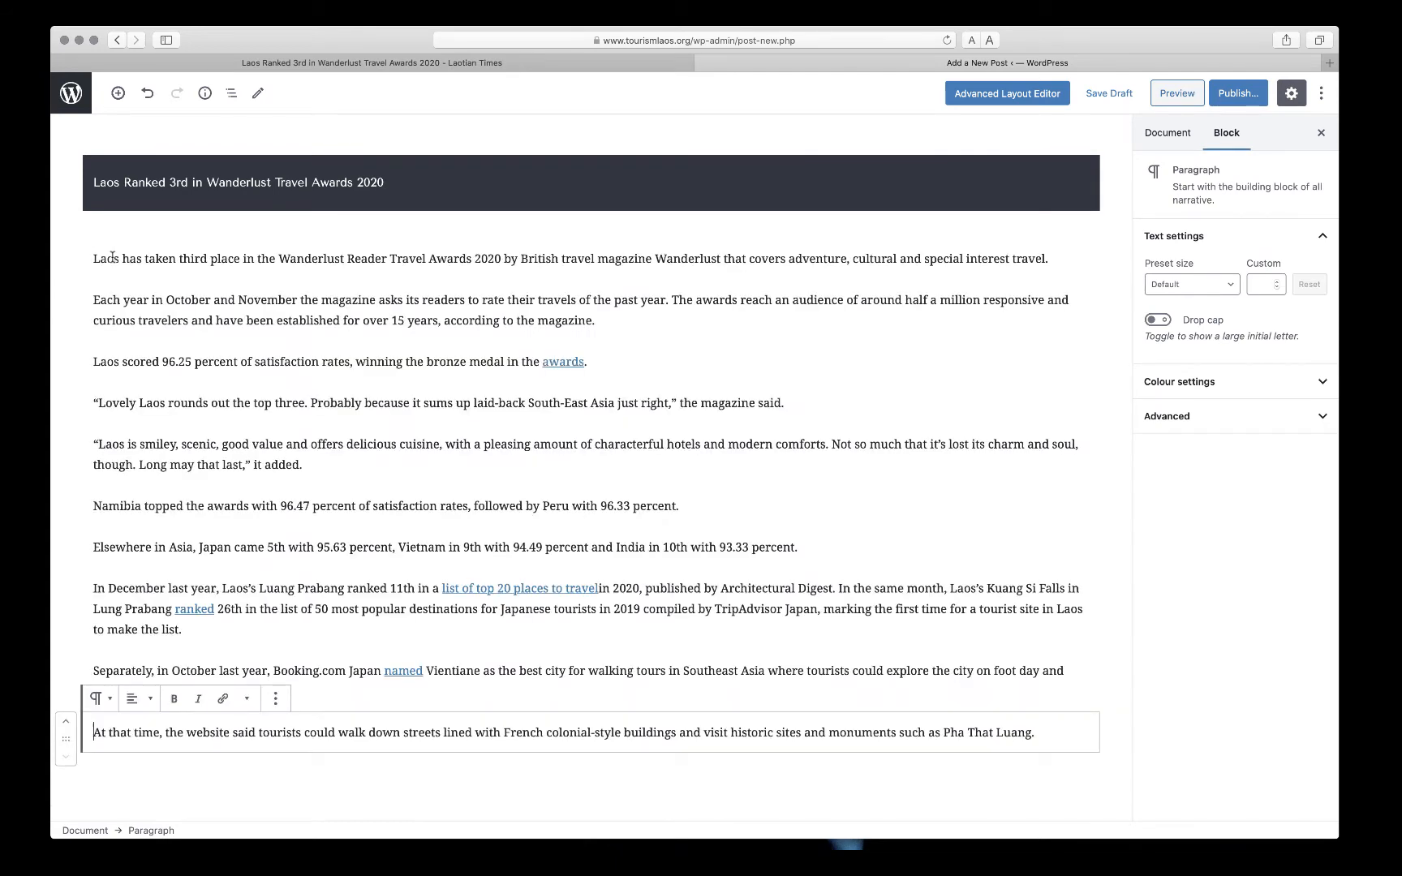
- Examine the pasted text's separate paragraph blocks and the block types the opening paragraph can be transformed to
click(125, 260)
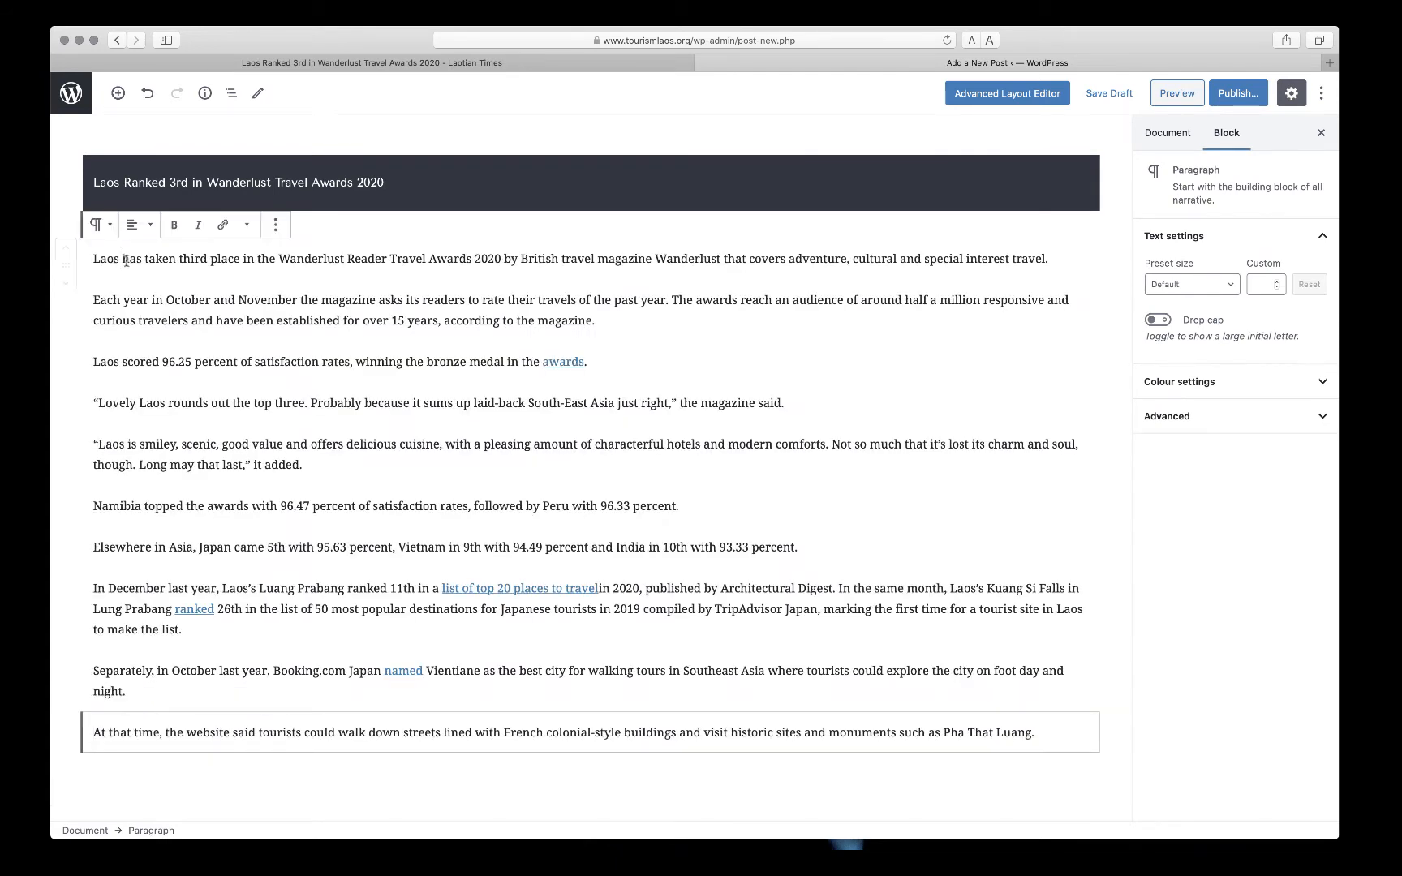
click(116, 361)
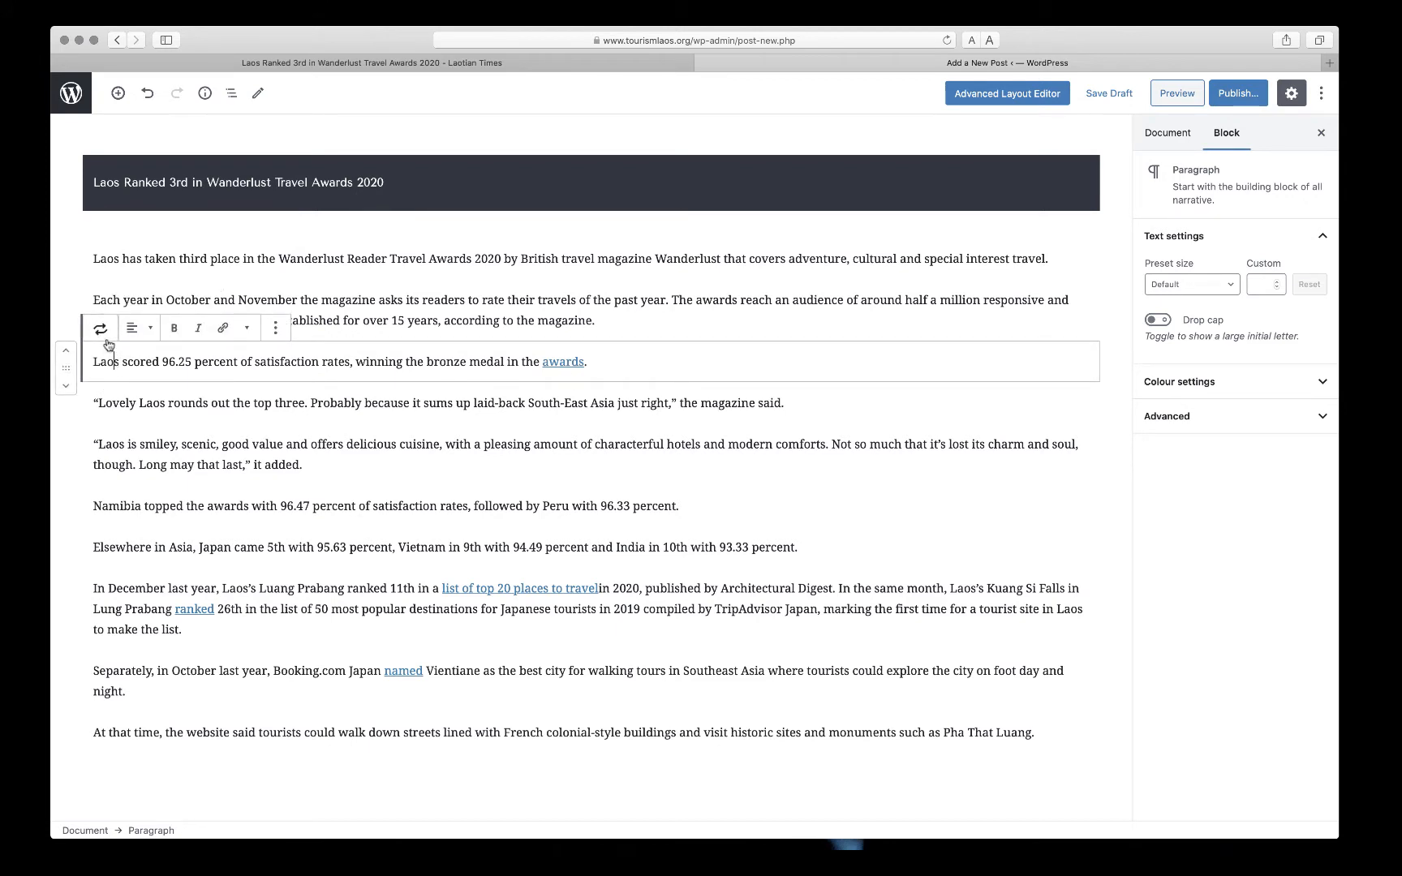
click(189, 403)
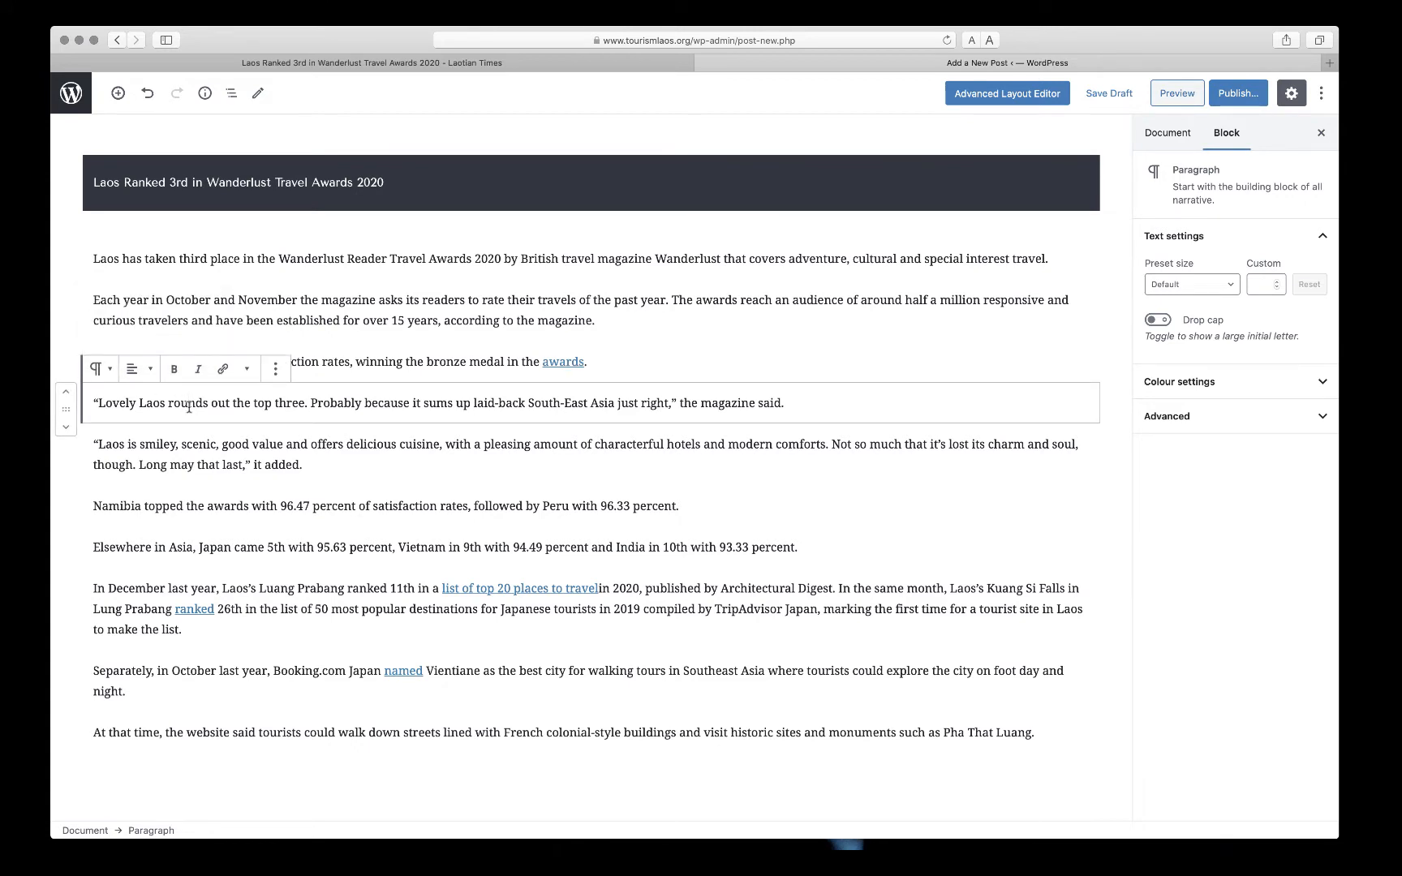
click(188, 261)
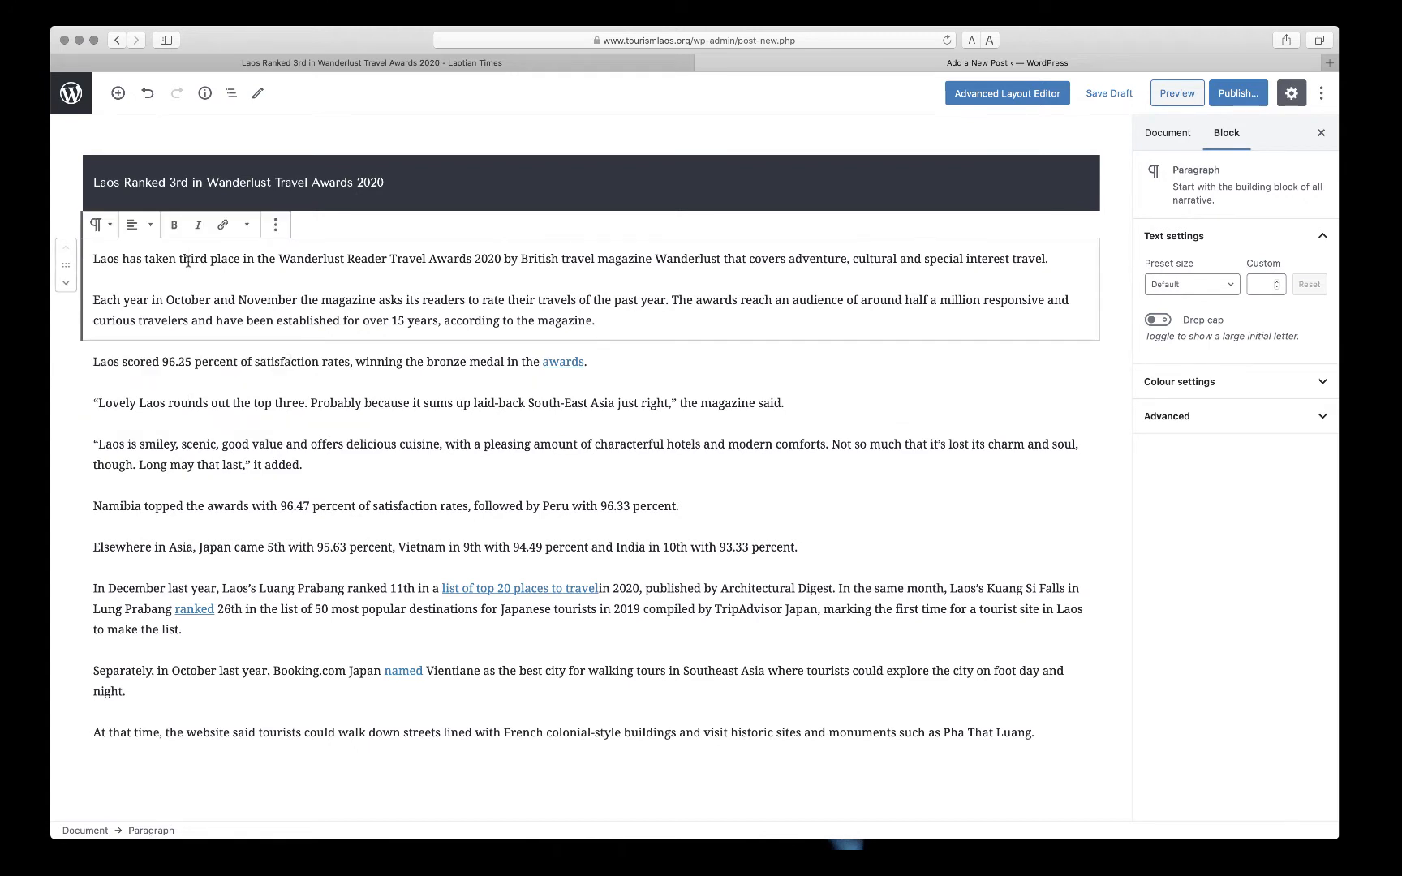
click(101, 226)
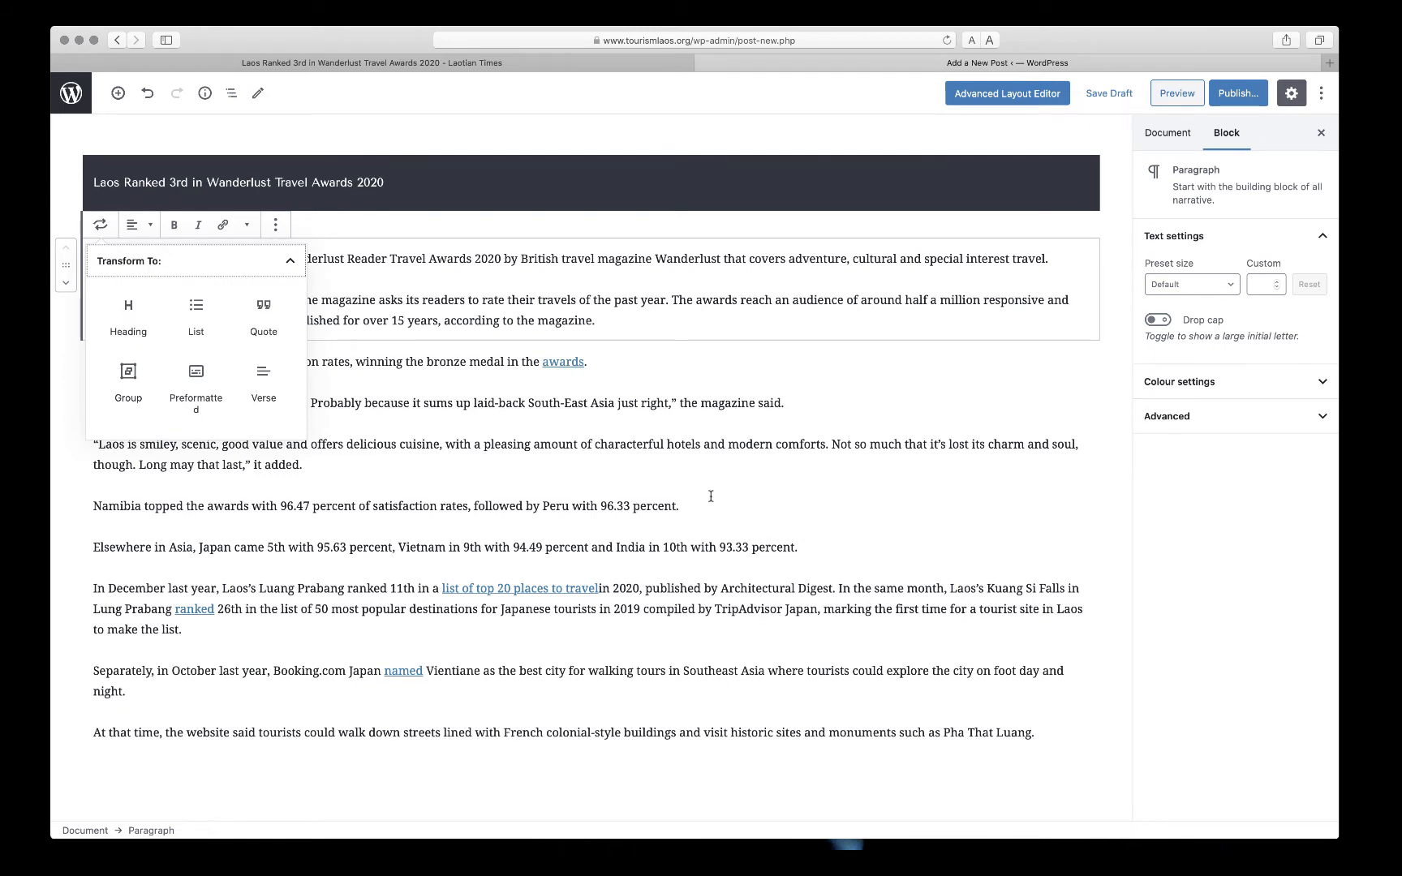
click(645, 373)
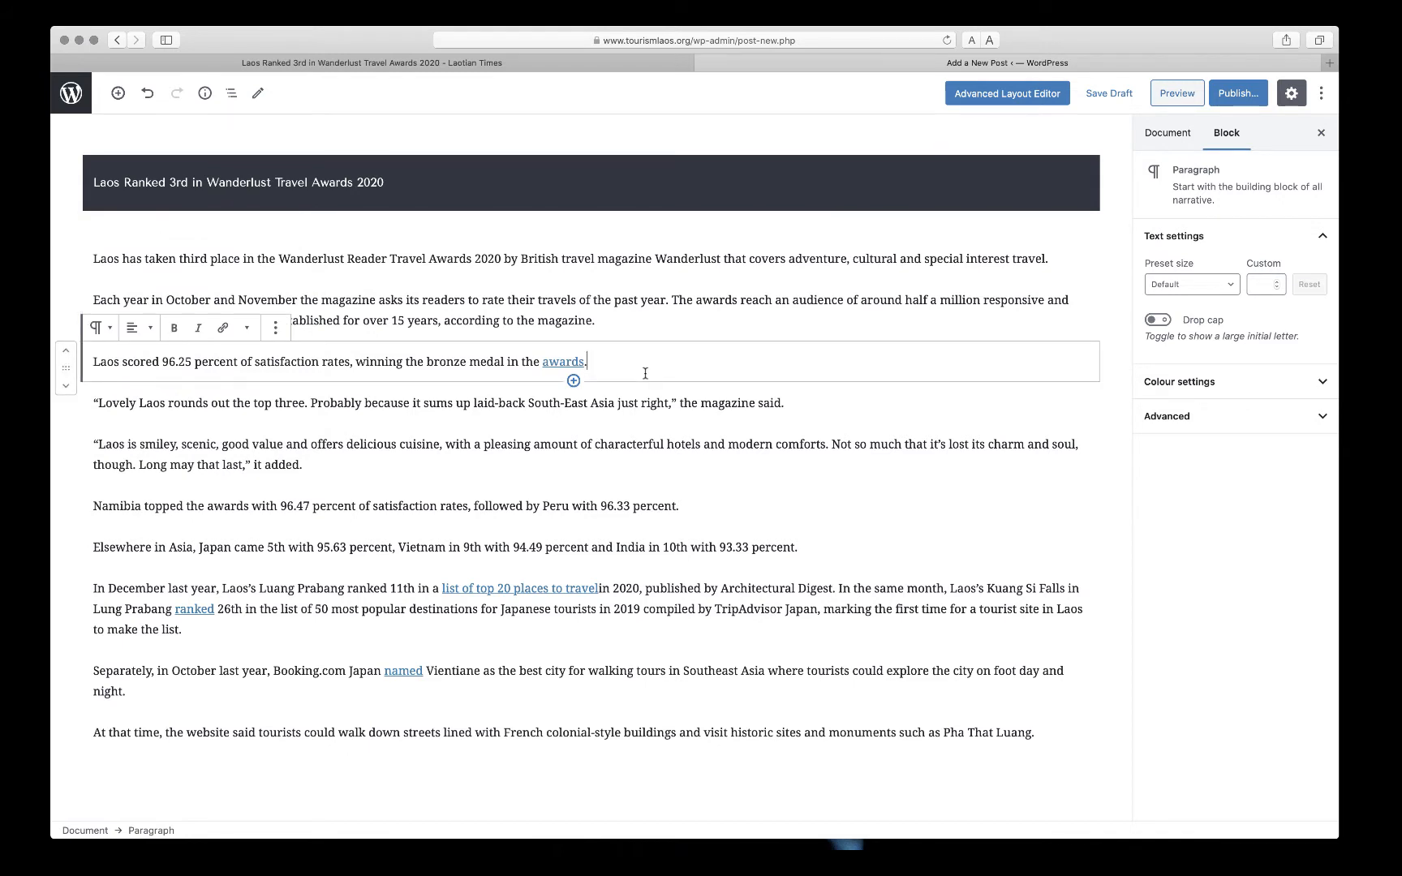
- Transform the "Lovely Laos rounds out the top three" paragraph into a Quote block
click(95, 400)
drag(95, 400, 784, 404)
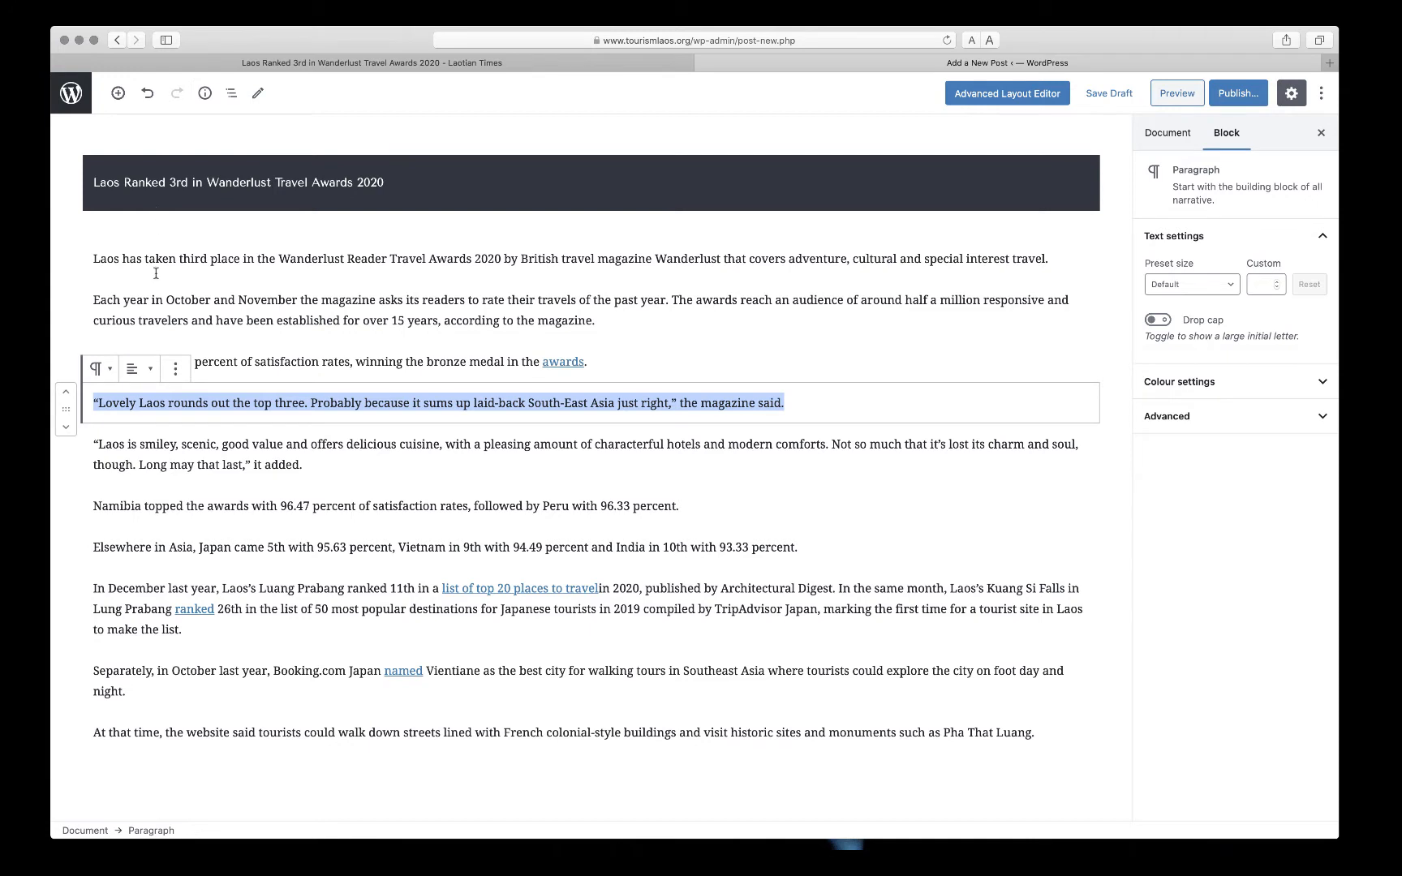
click(97, 369)
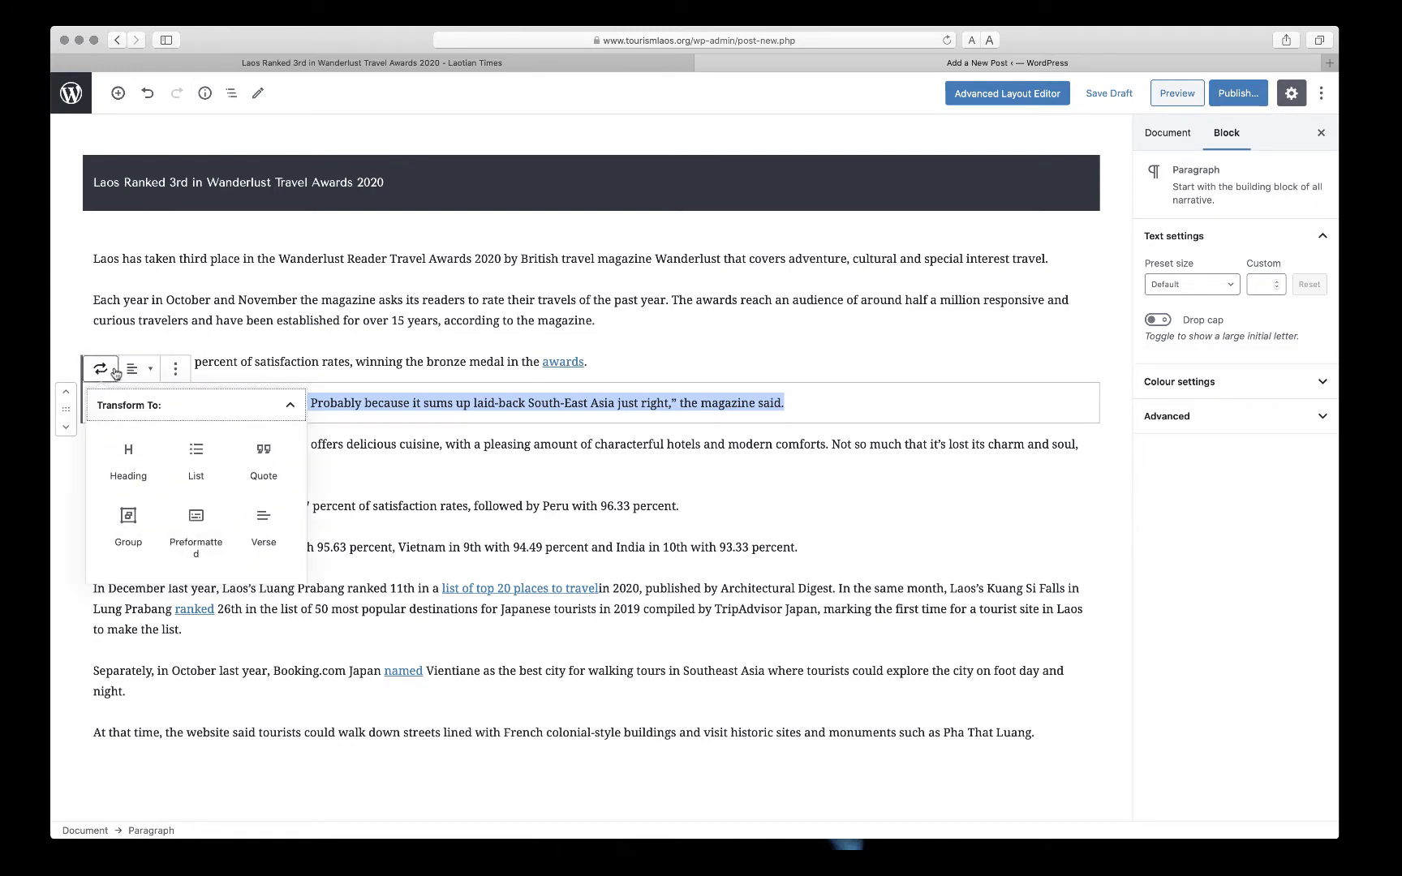
click(258, 470)
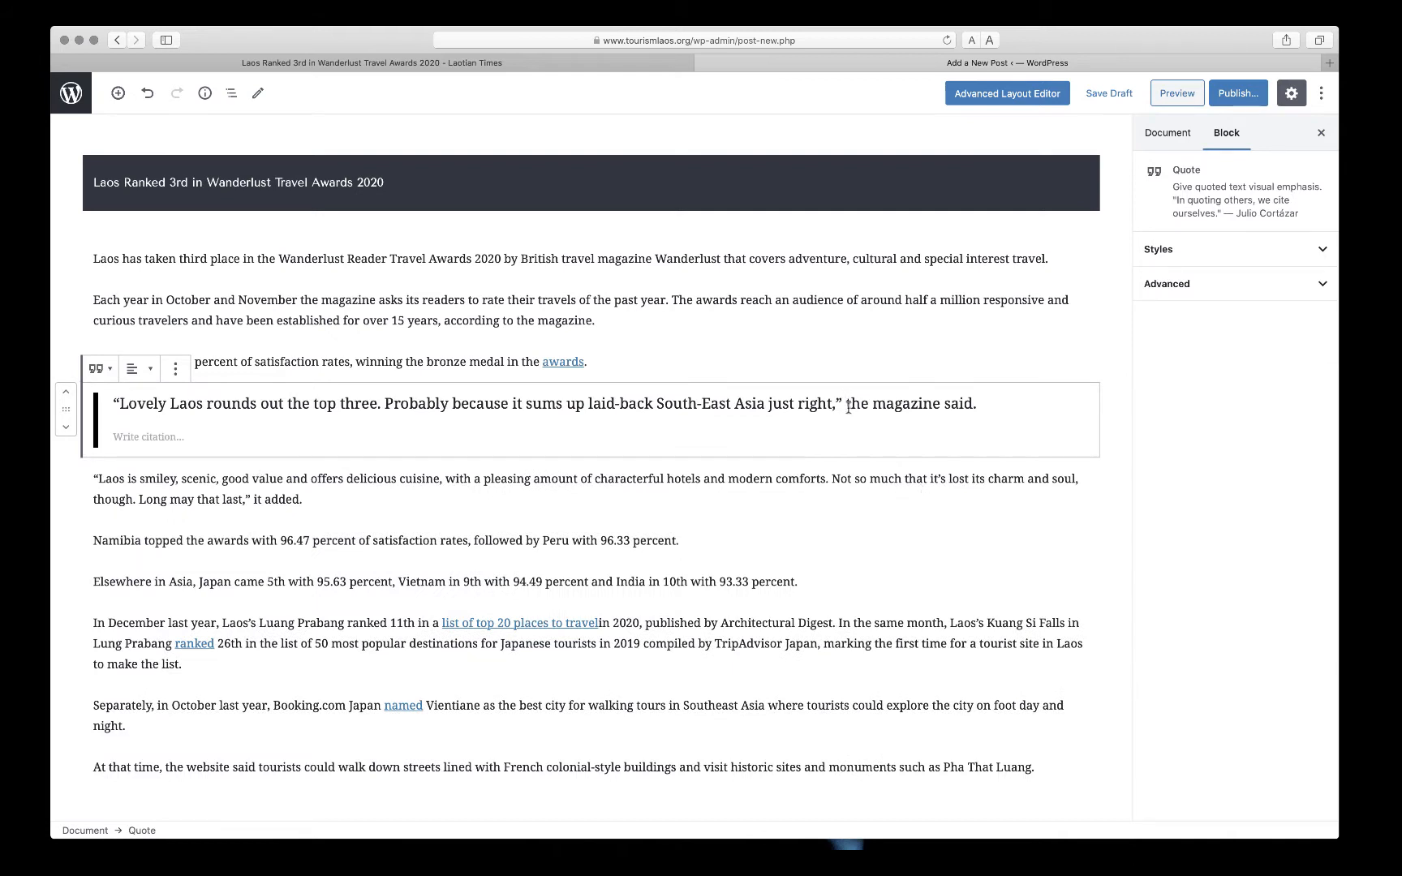
- Remove "the magazine said" from the quote and end it with a full stop inside the closing quotation mark
drag(845, 403, 970, 405)
key(BackSpace)
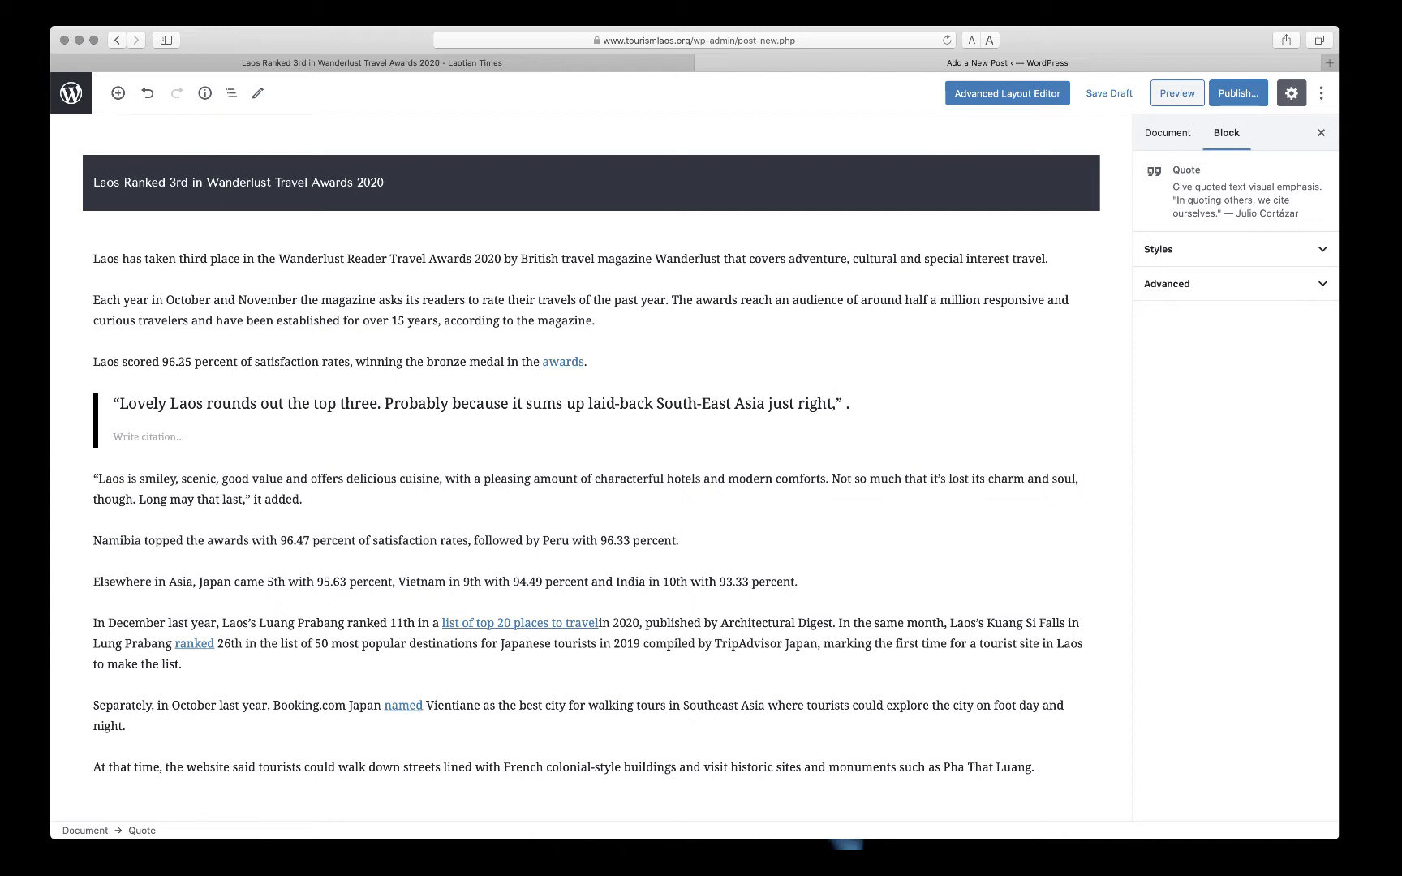
key(BackSpace)
text(.)
key(Delete)
- Add the citation "Wanderlust magazine" beneath the quote
click(137, 434)
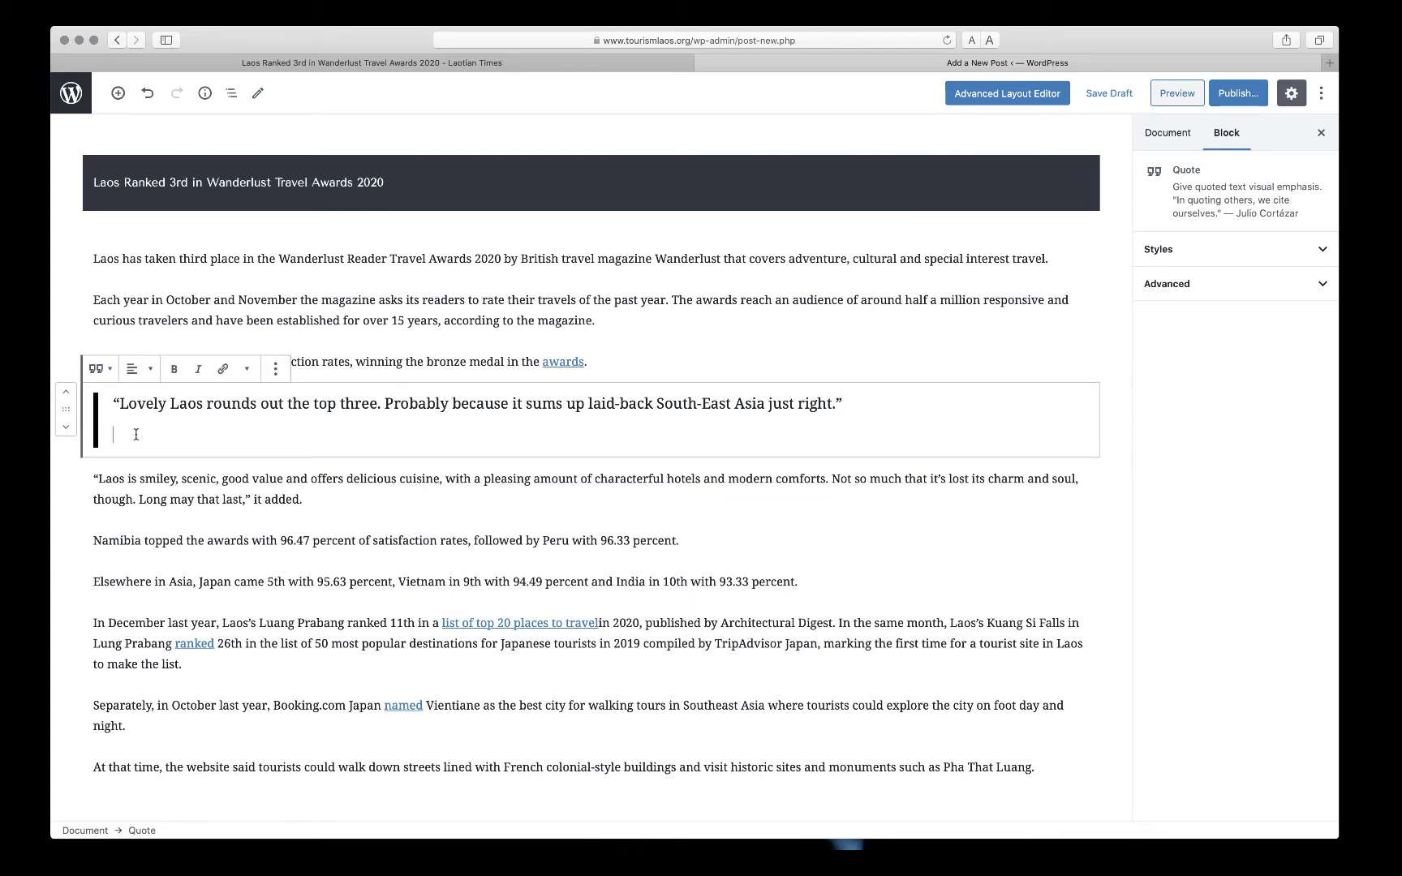
text(Wanderlus)
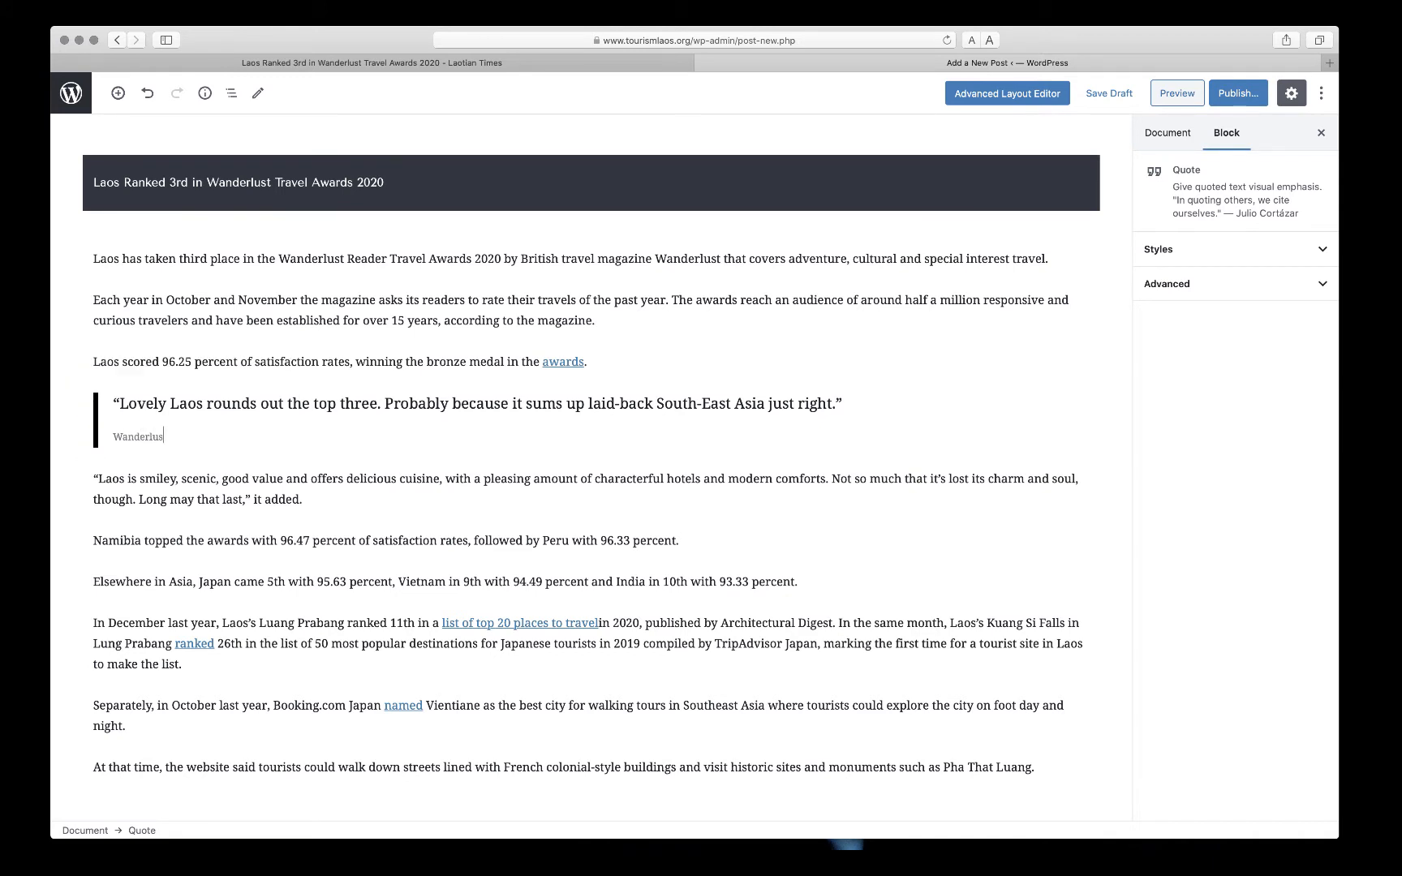
text(t magazine)
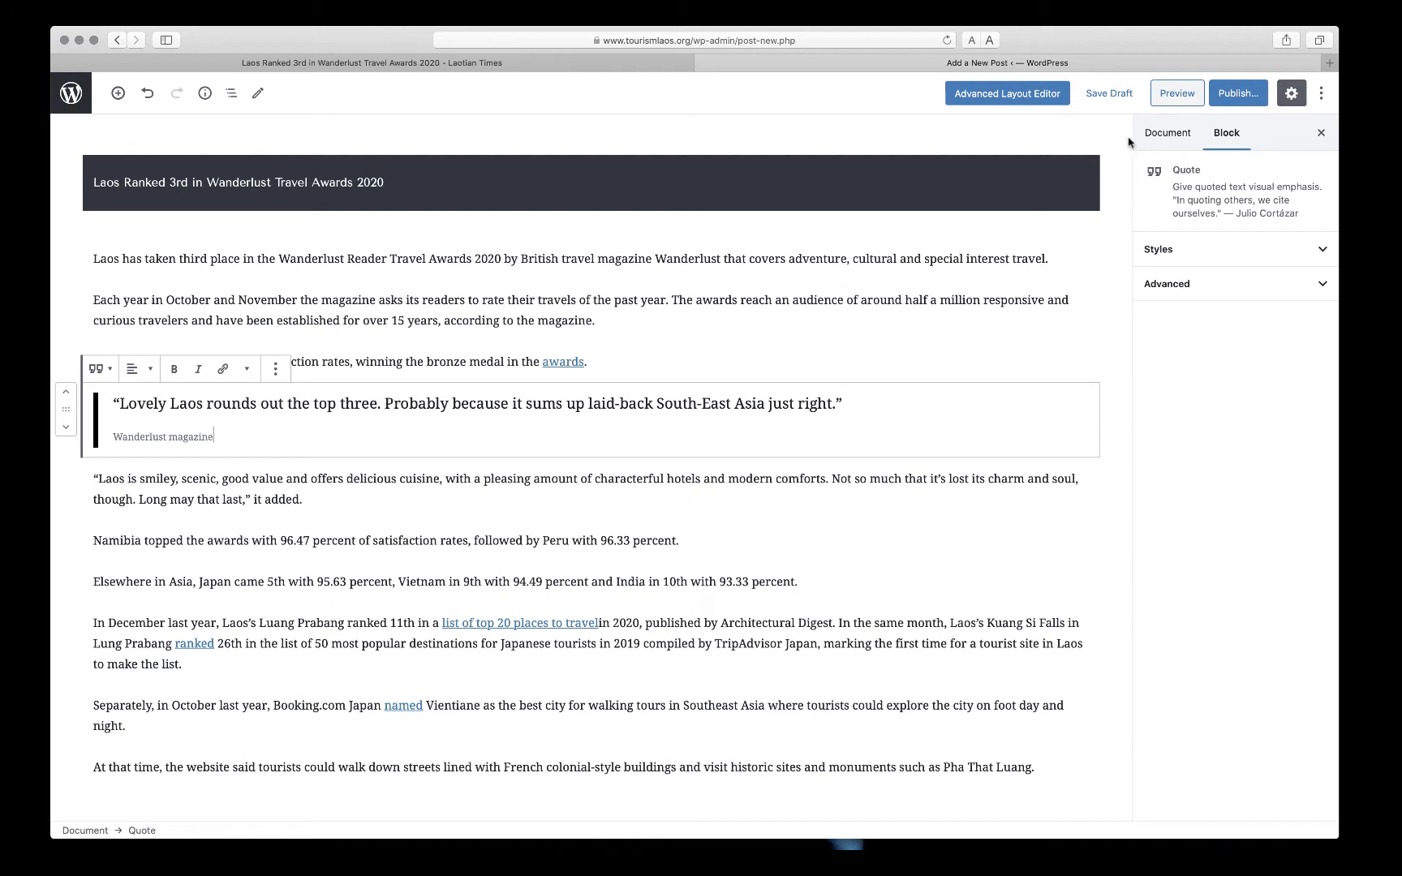
- Save the post as a draft and open its preview
click(1108, 94)
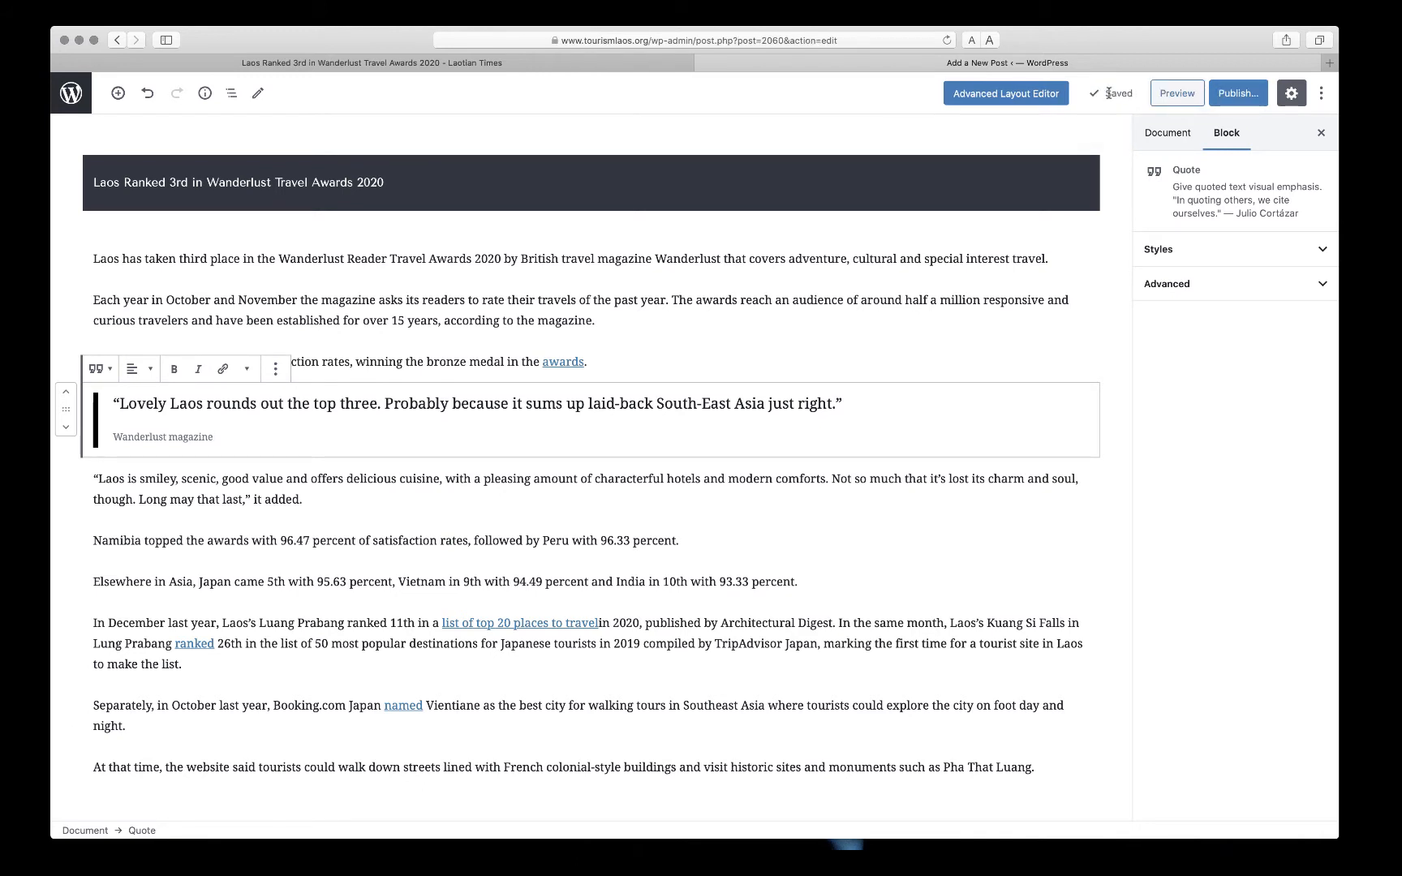
click(1181, 98)
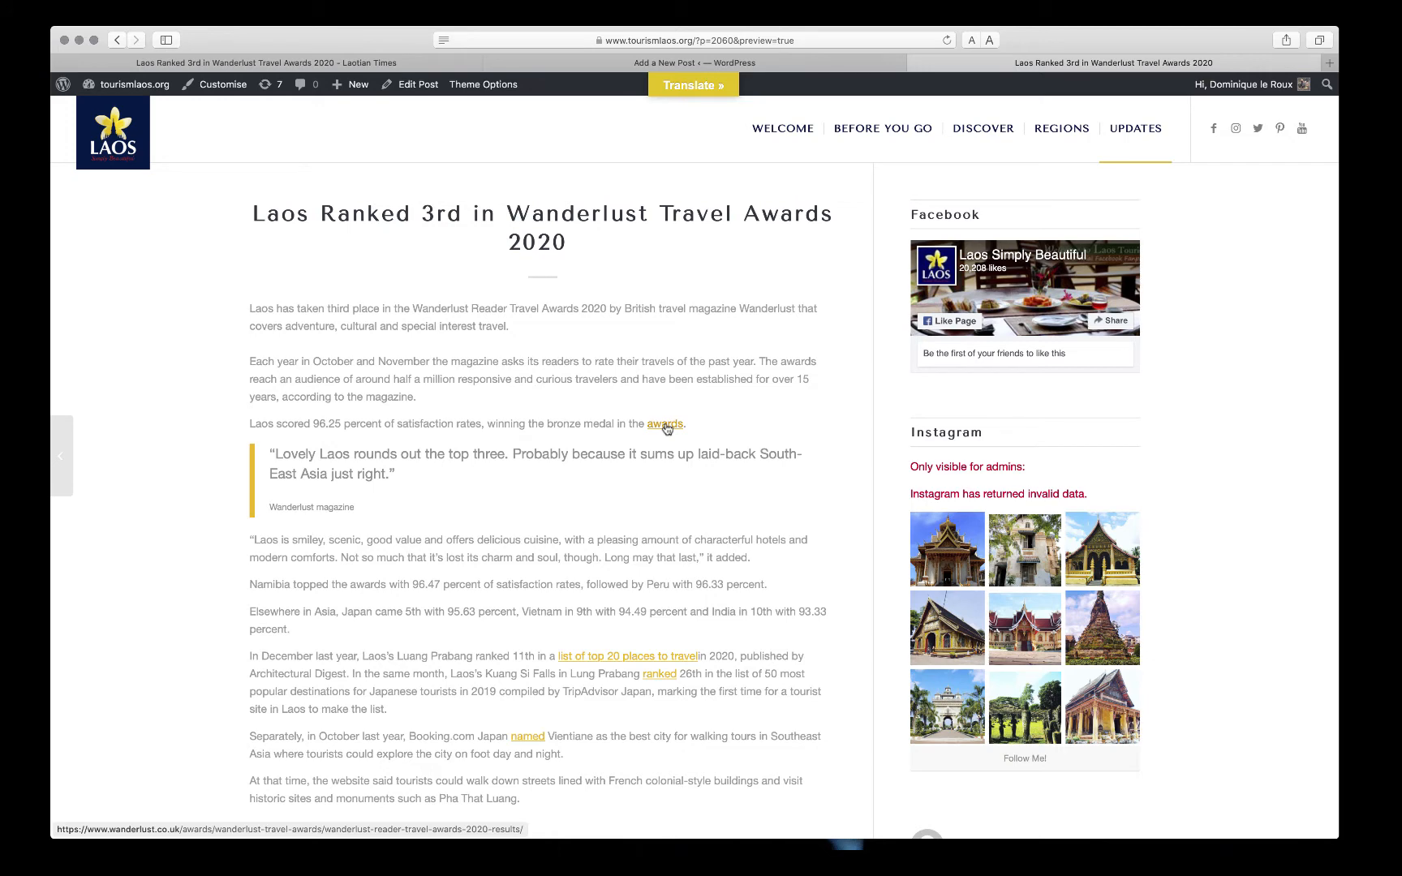
- Open the previewed post's "list of top 20 places to travel" link in a new tab
scroll(645, 495, down, 3)
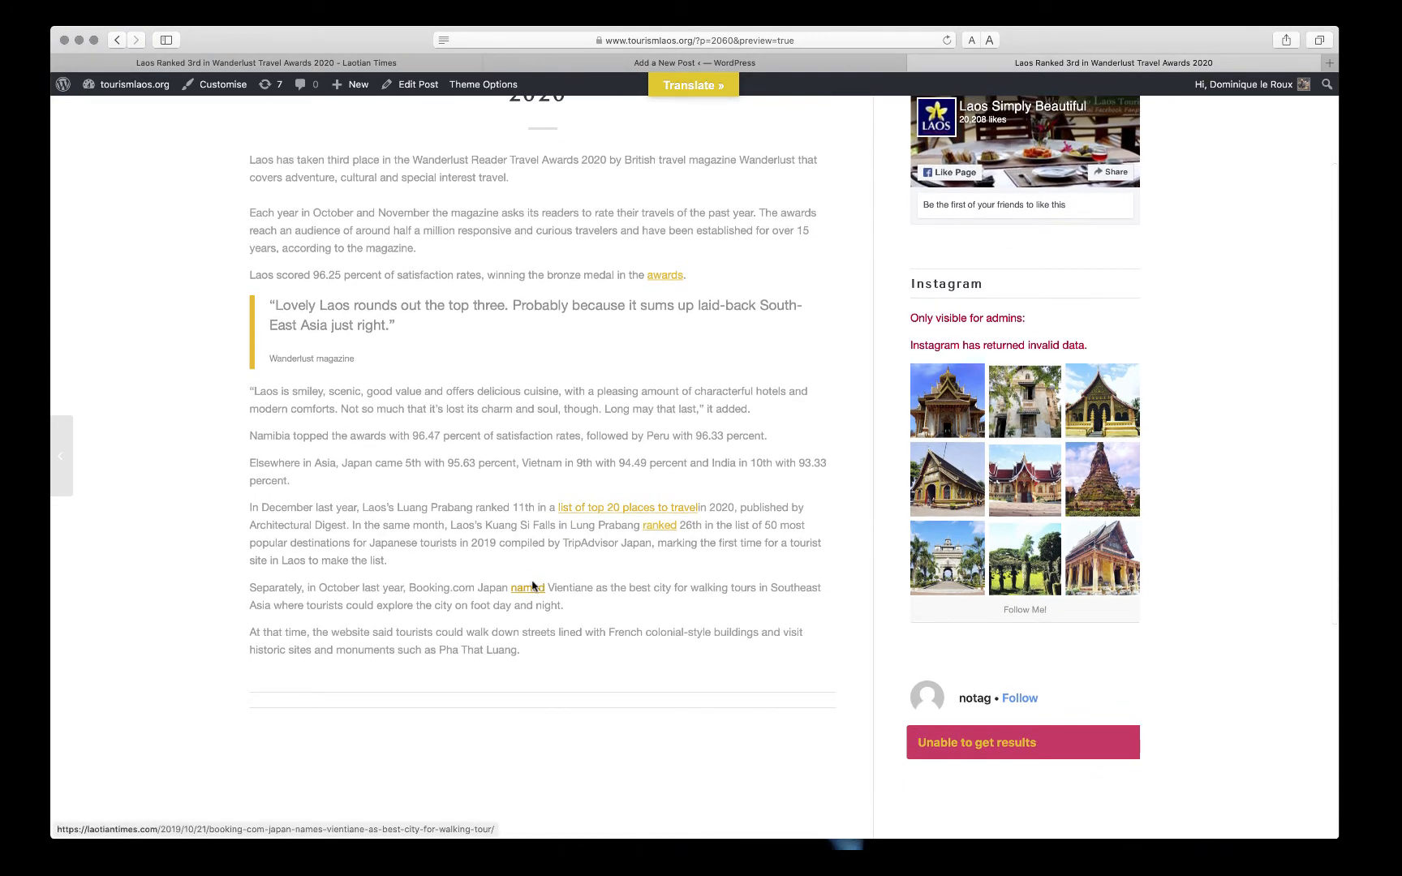
right_click(623, 512)
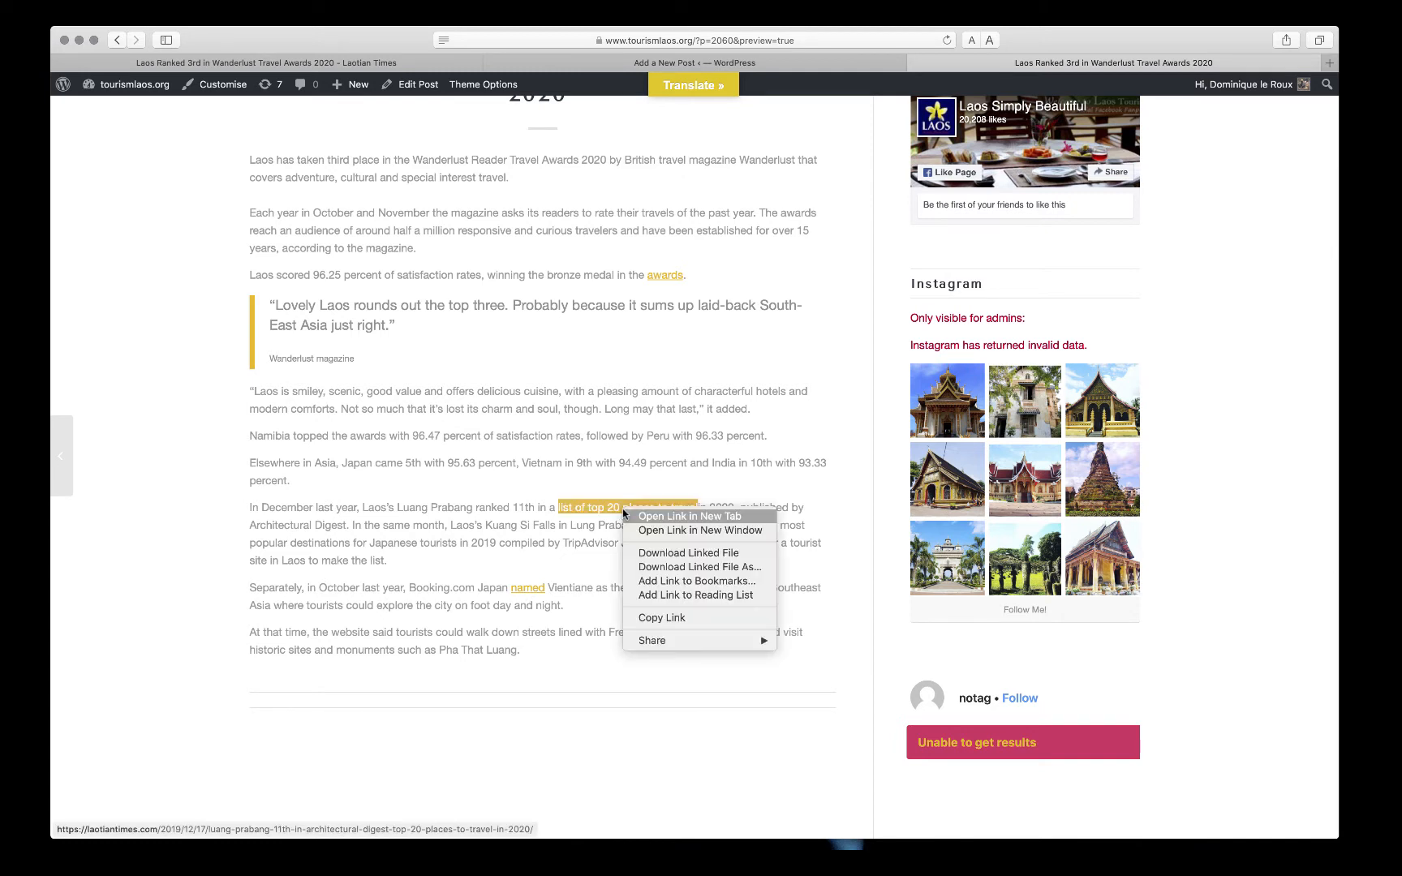
click(642, 518)
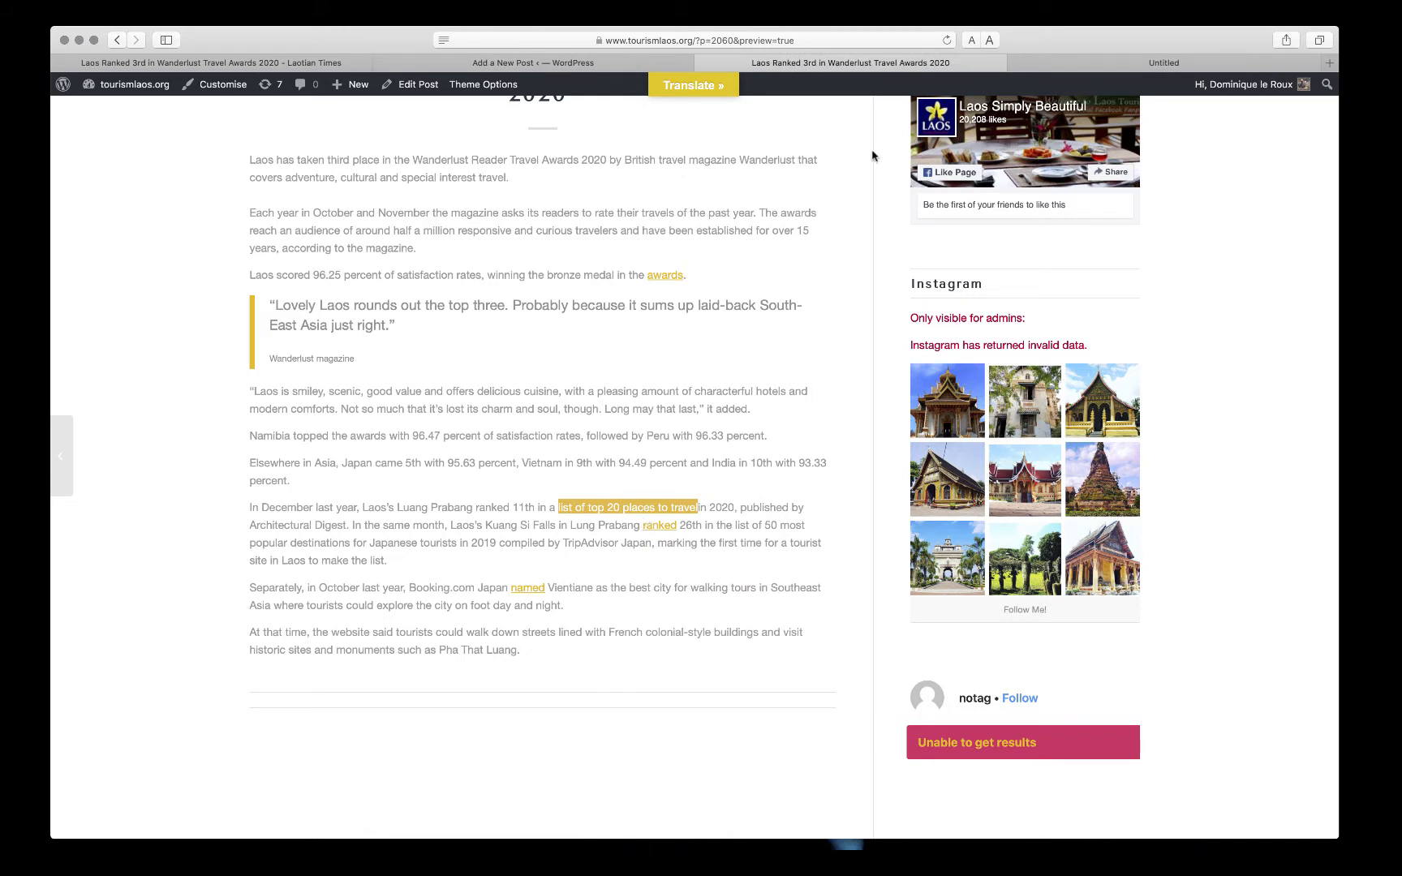
- Check the linked Luang Prabang article and the original Laotian Times story against the post's preview and draft text
click(1081, 63)
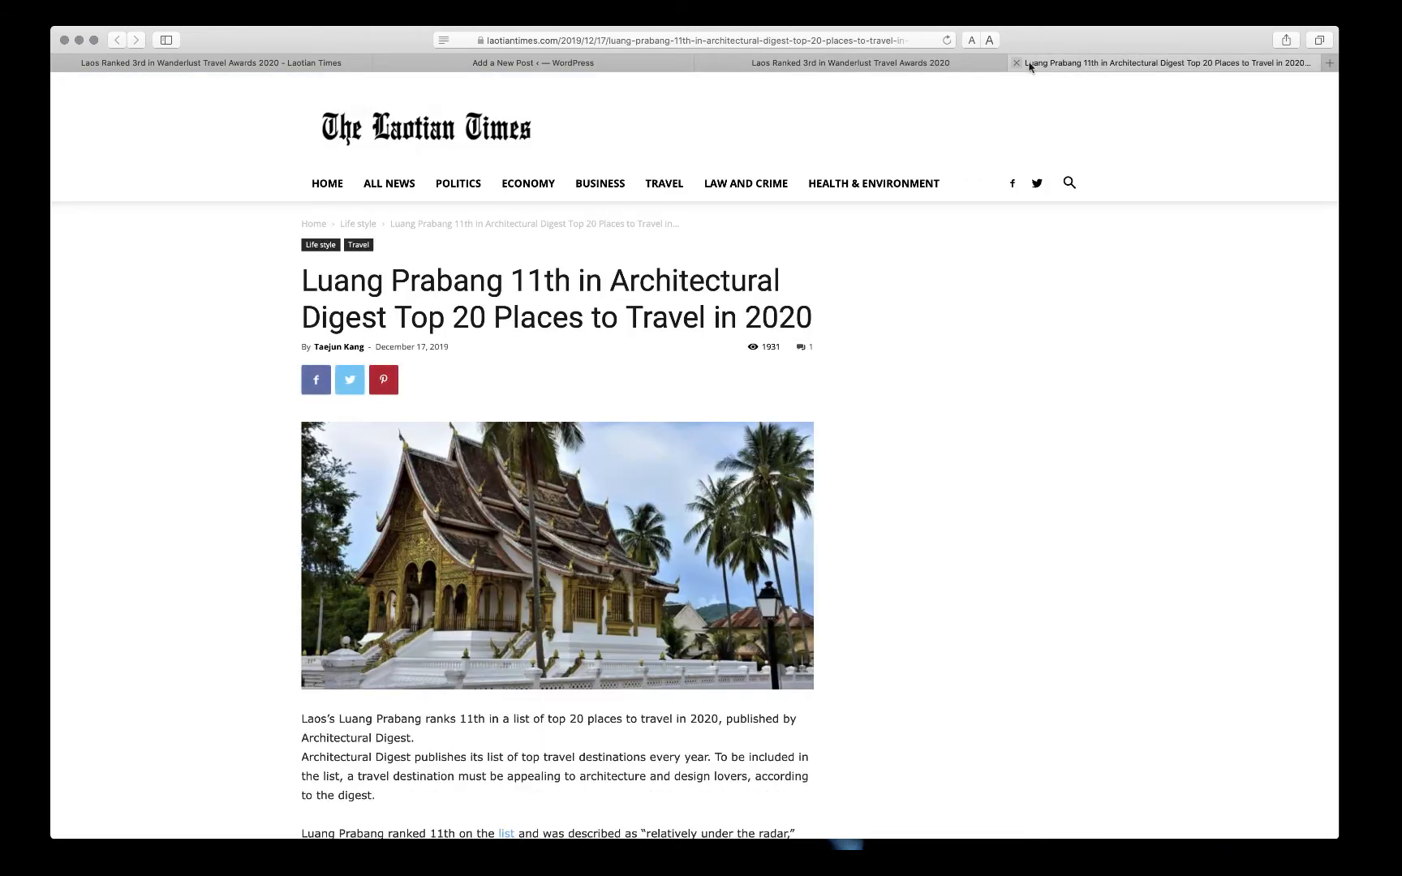
click(939, 65)
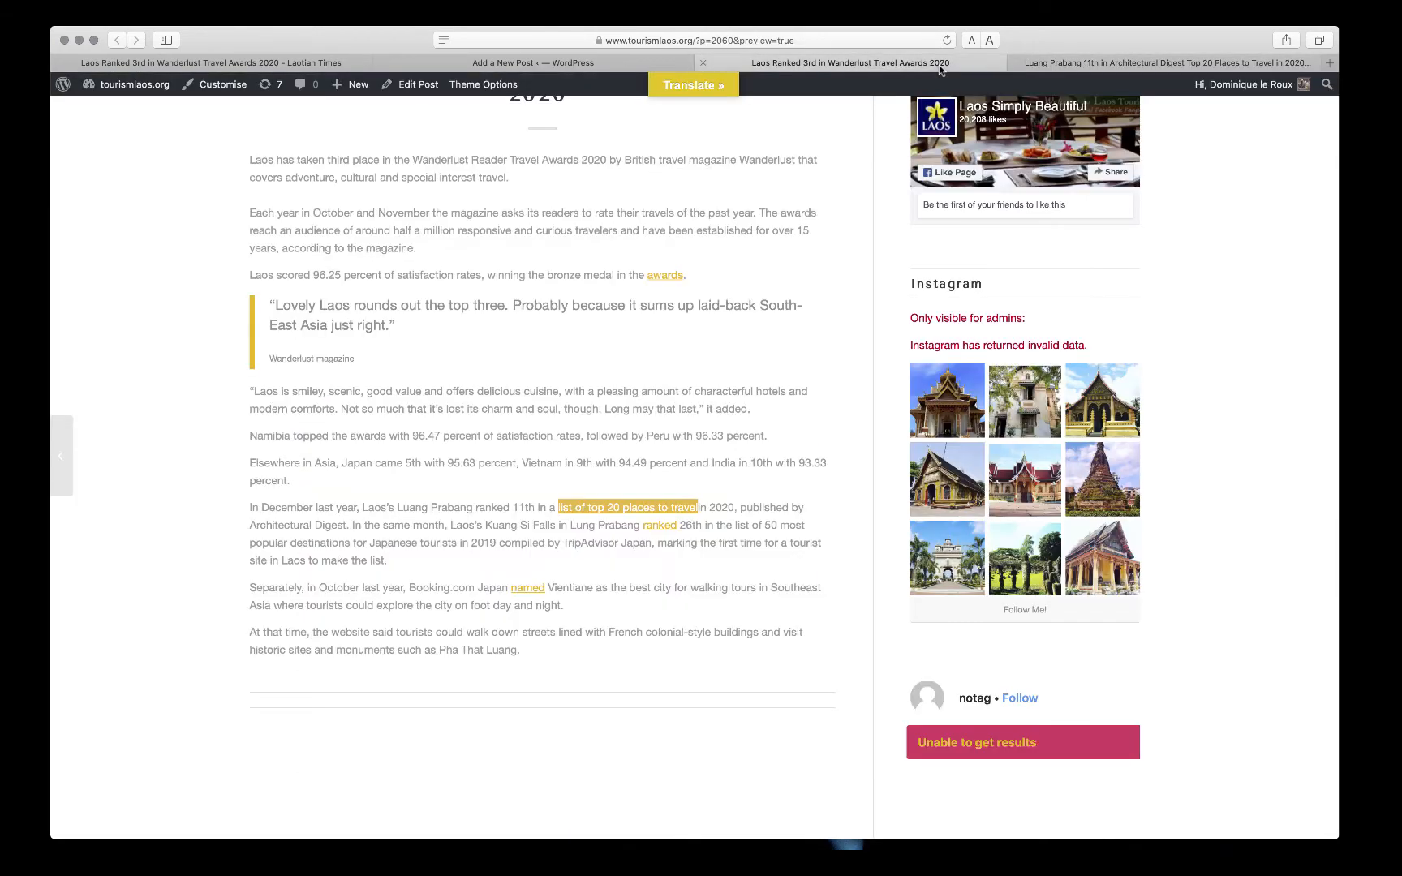
click(1042, 71)
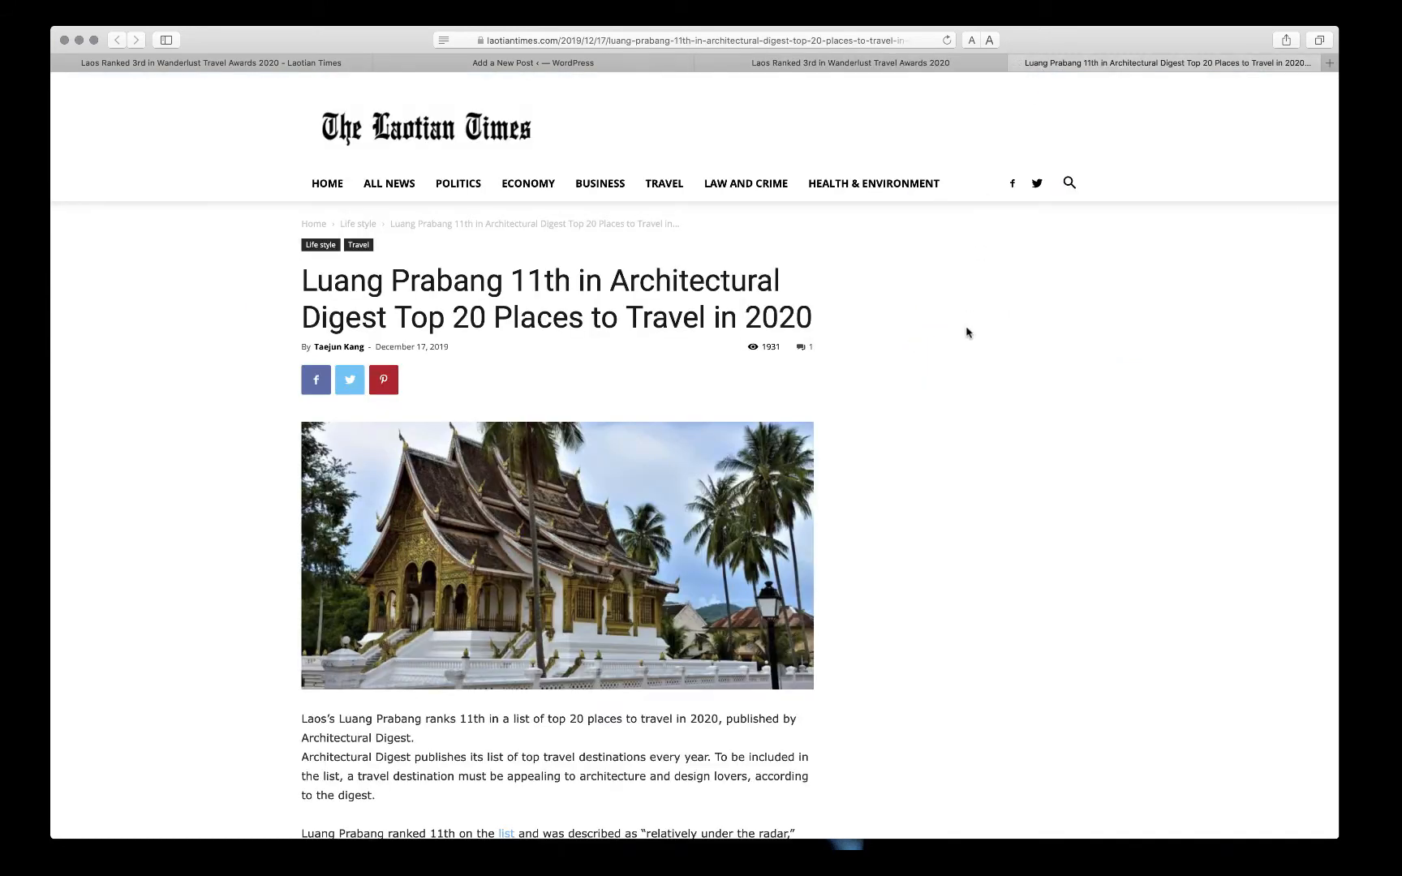
scroll(966, 332, down, 5)
scroll(970, 318, up, 4)
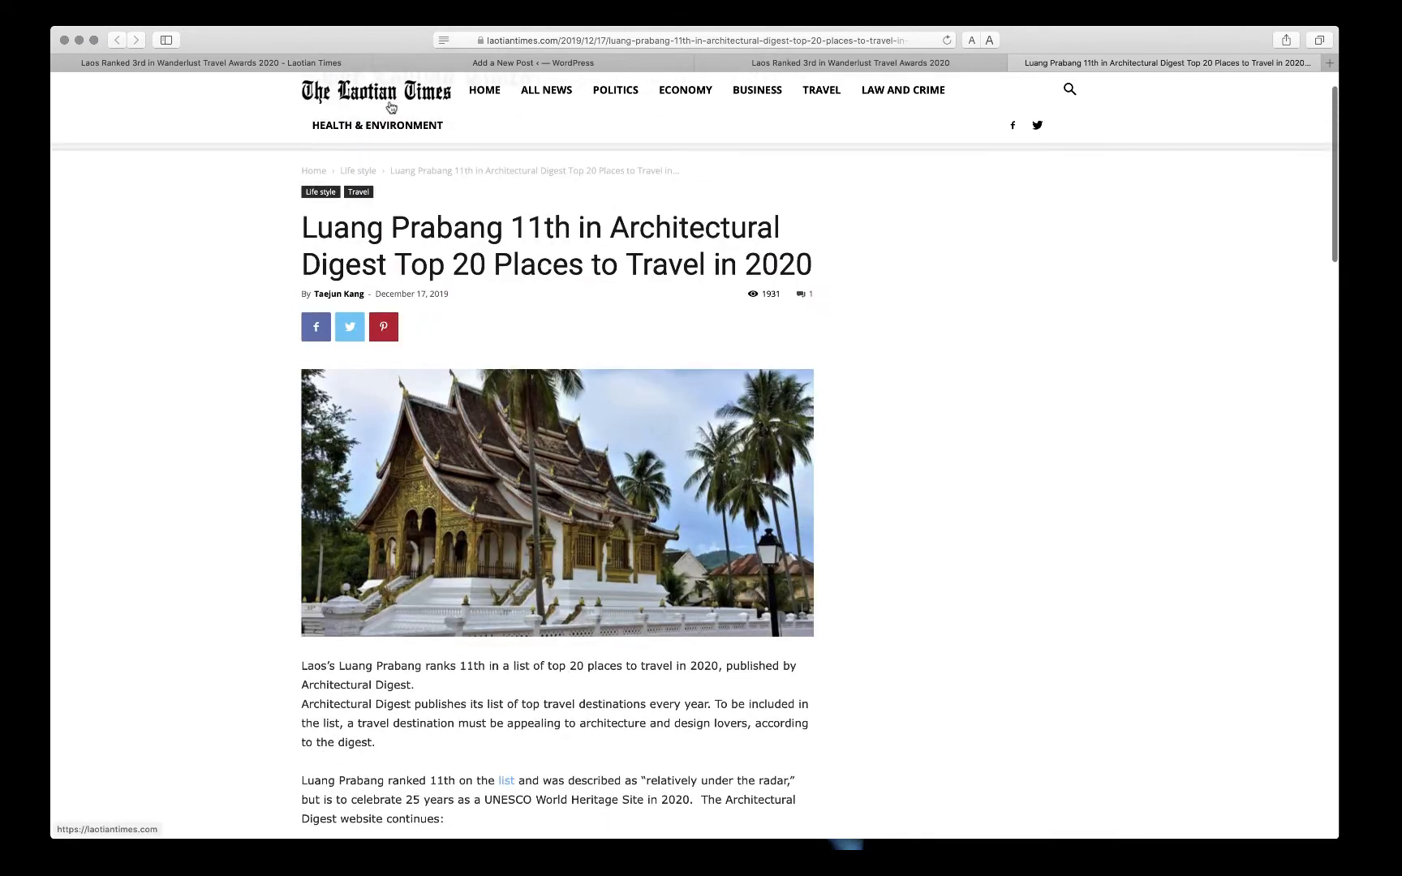
click(297, 67)
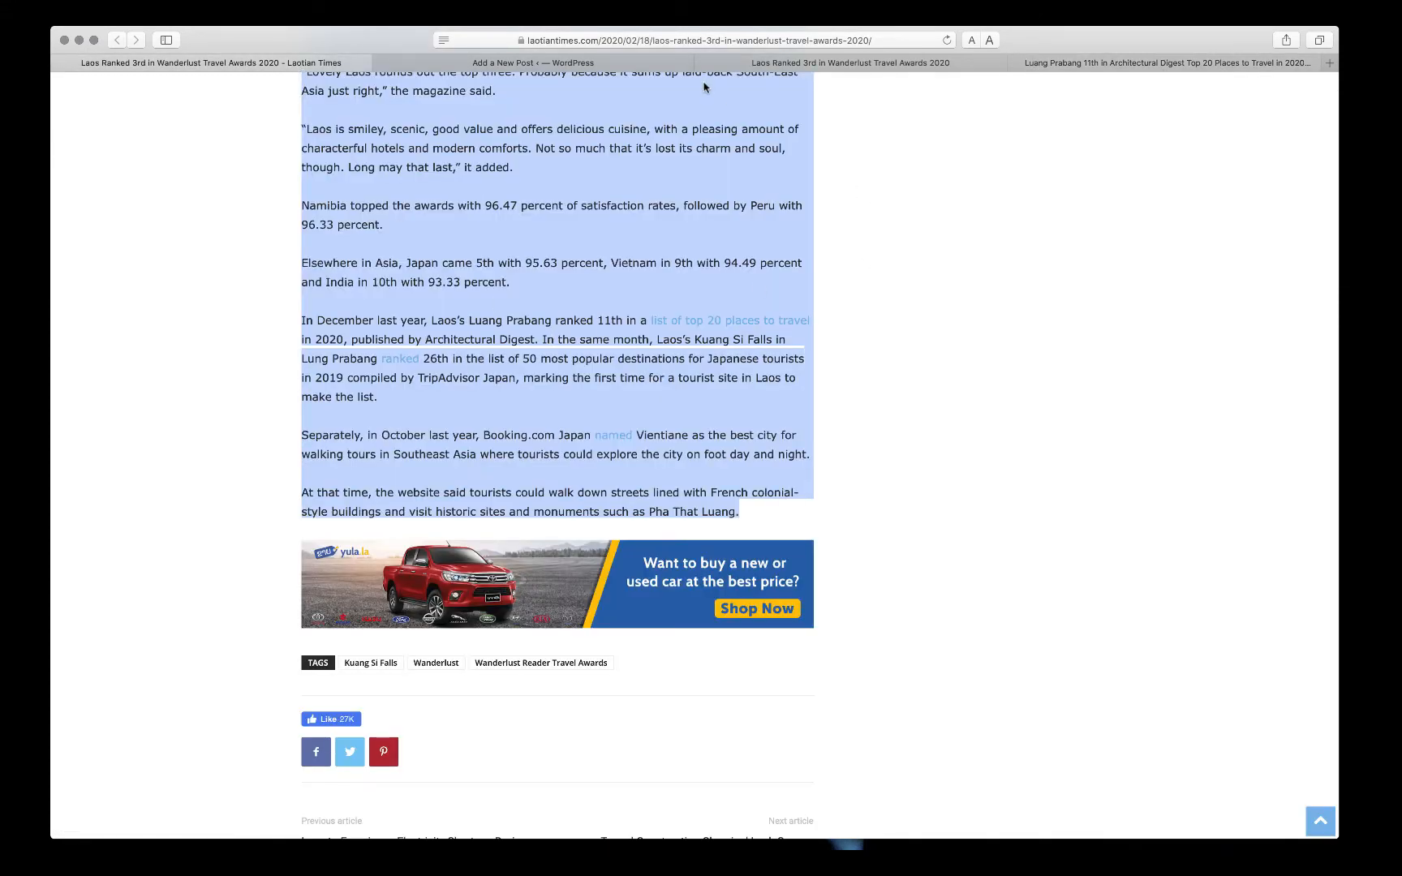
click(649, 65)
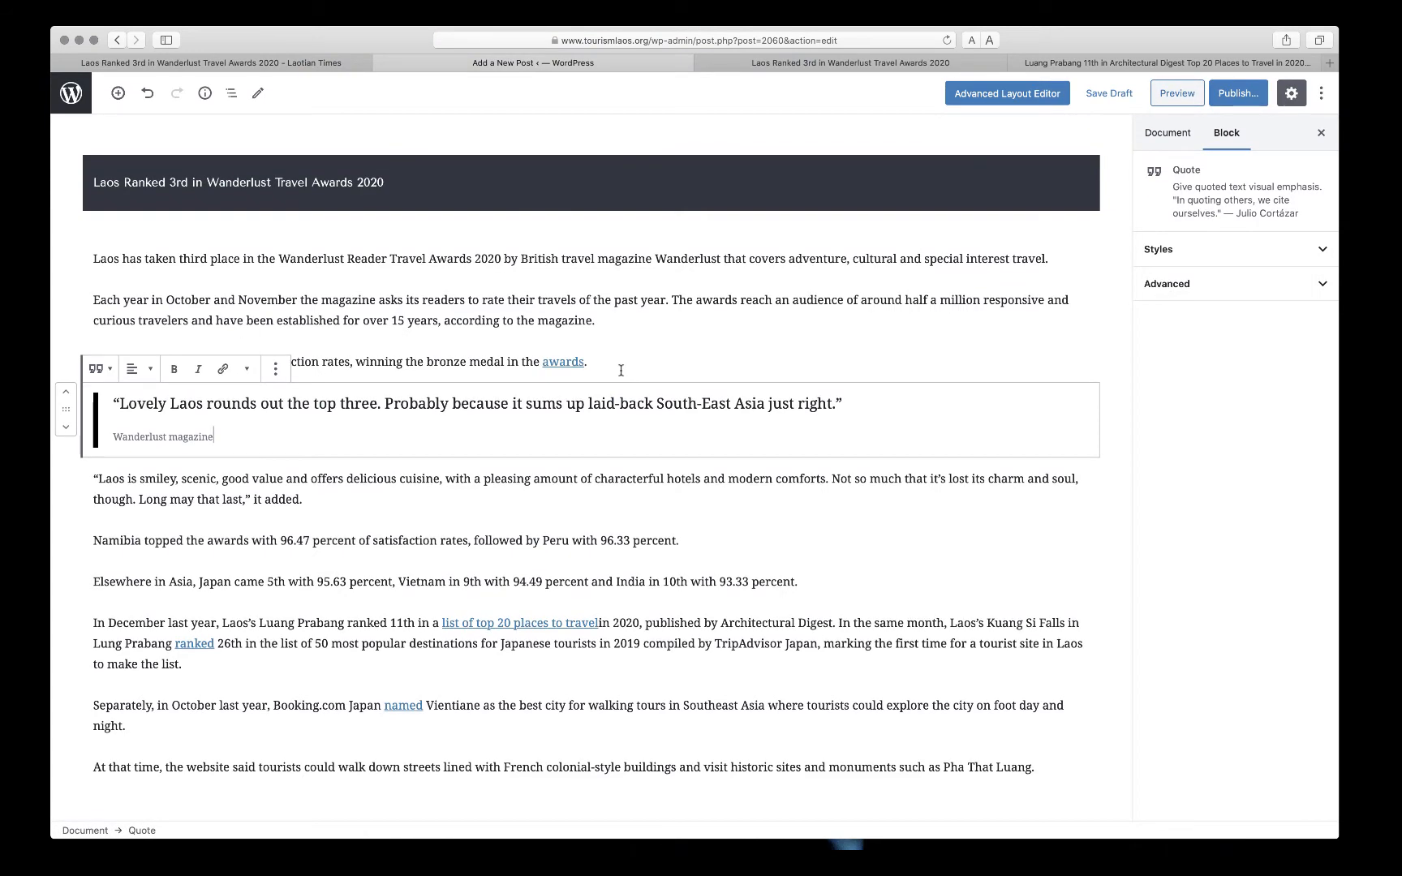
scroll(620, 370, down, 5)
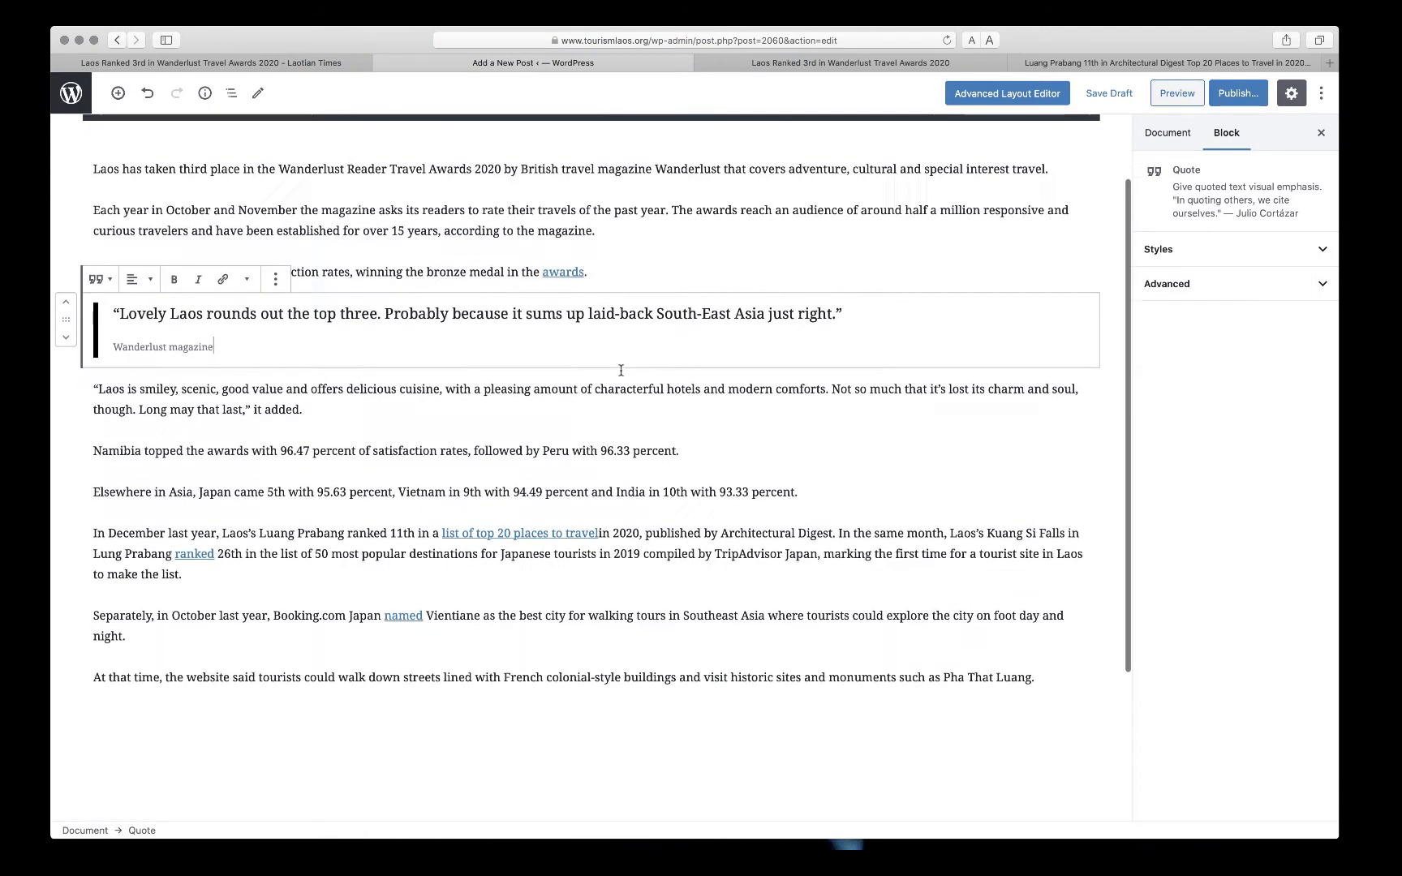
scroll(621, 370, up, 5)
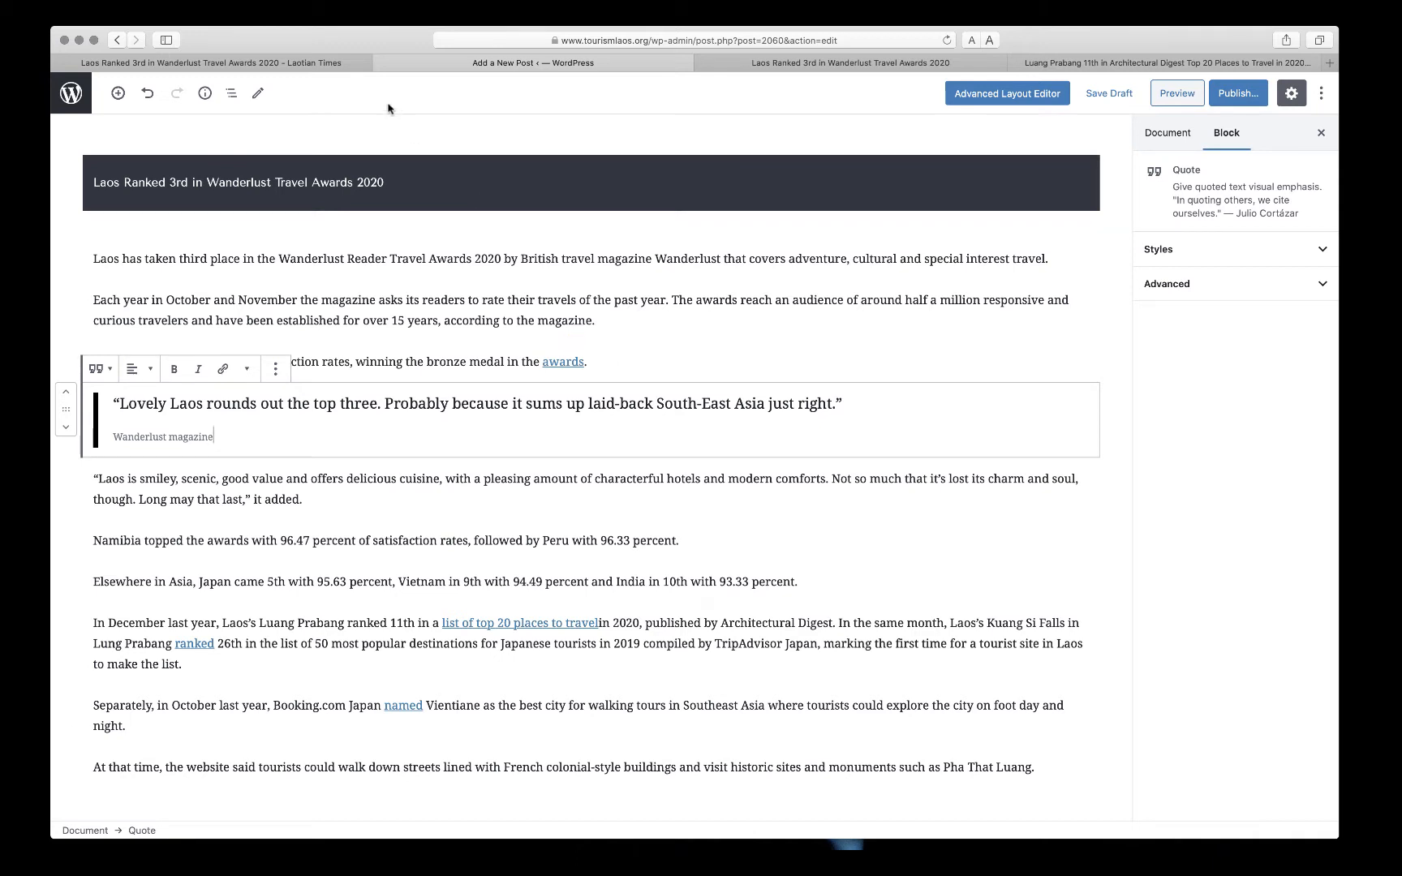
- Copy the web address of the original Laotian Times article "Laos Ranked 3rd in Wanderlust Travel Awards 2020"
click(324, 64)
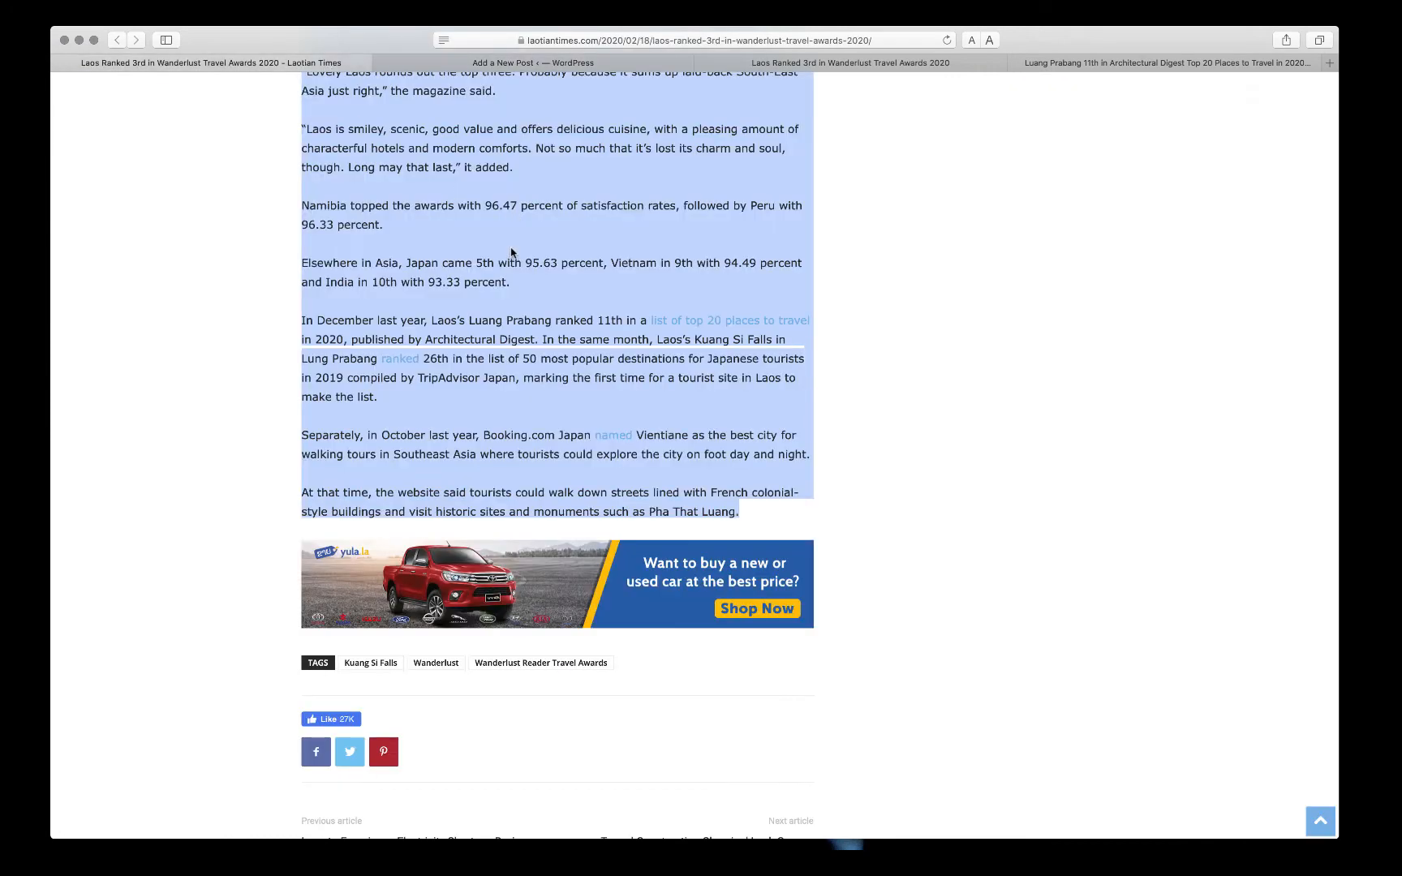
scroll(511, 253, up, 10)
scroll(511, 253, up, 1)
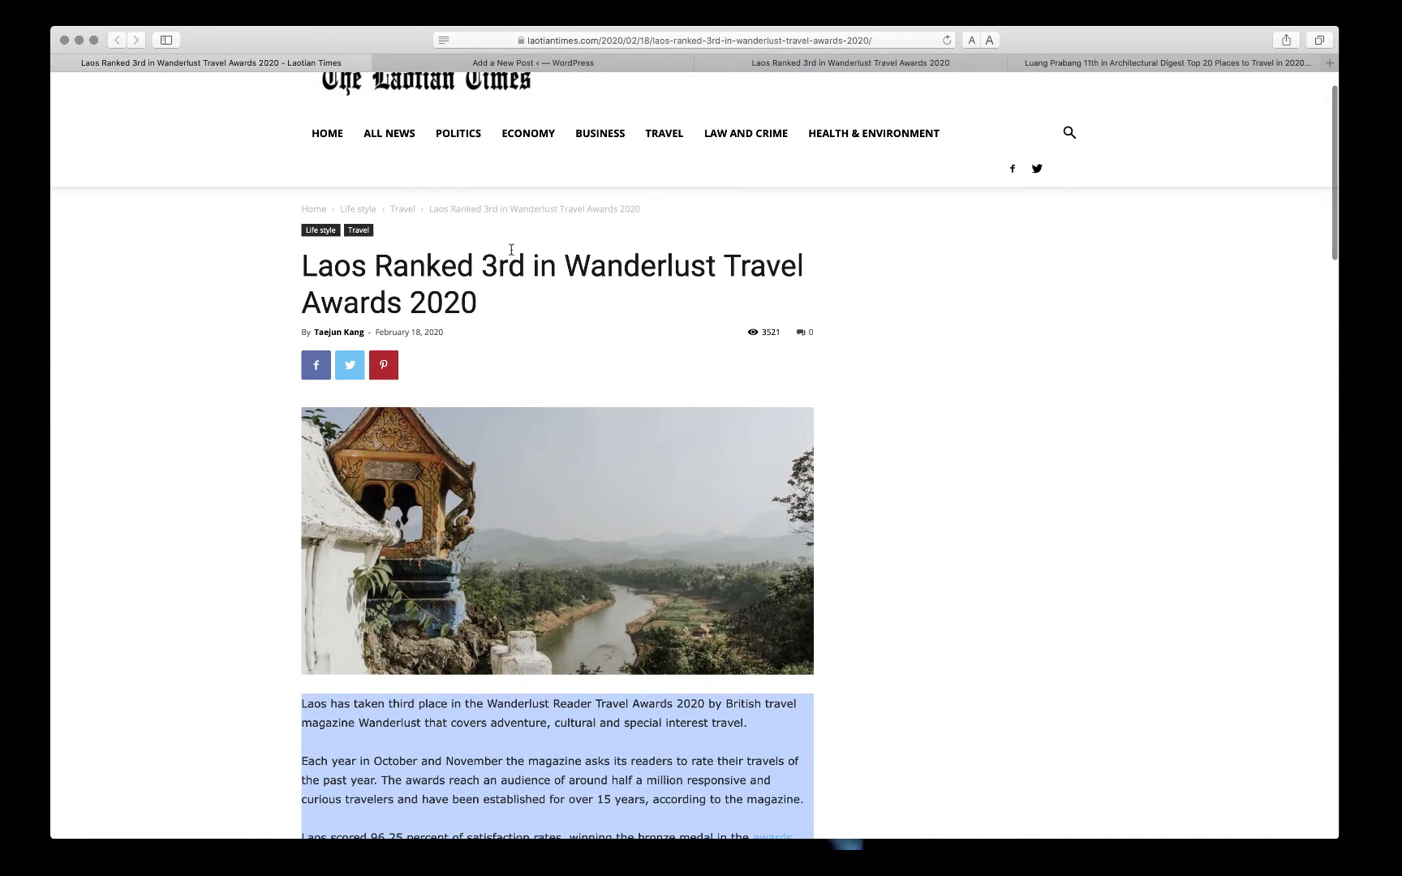
scroll(511, 251, up, 3)
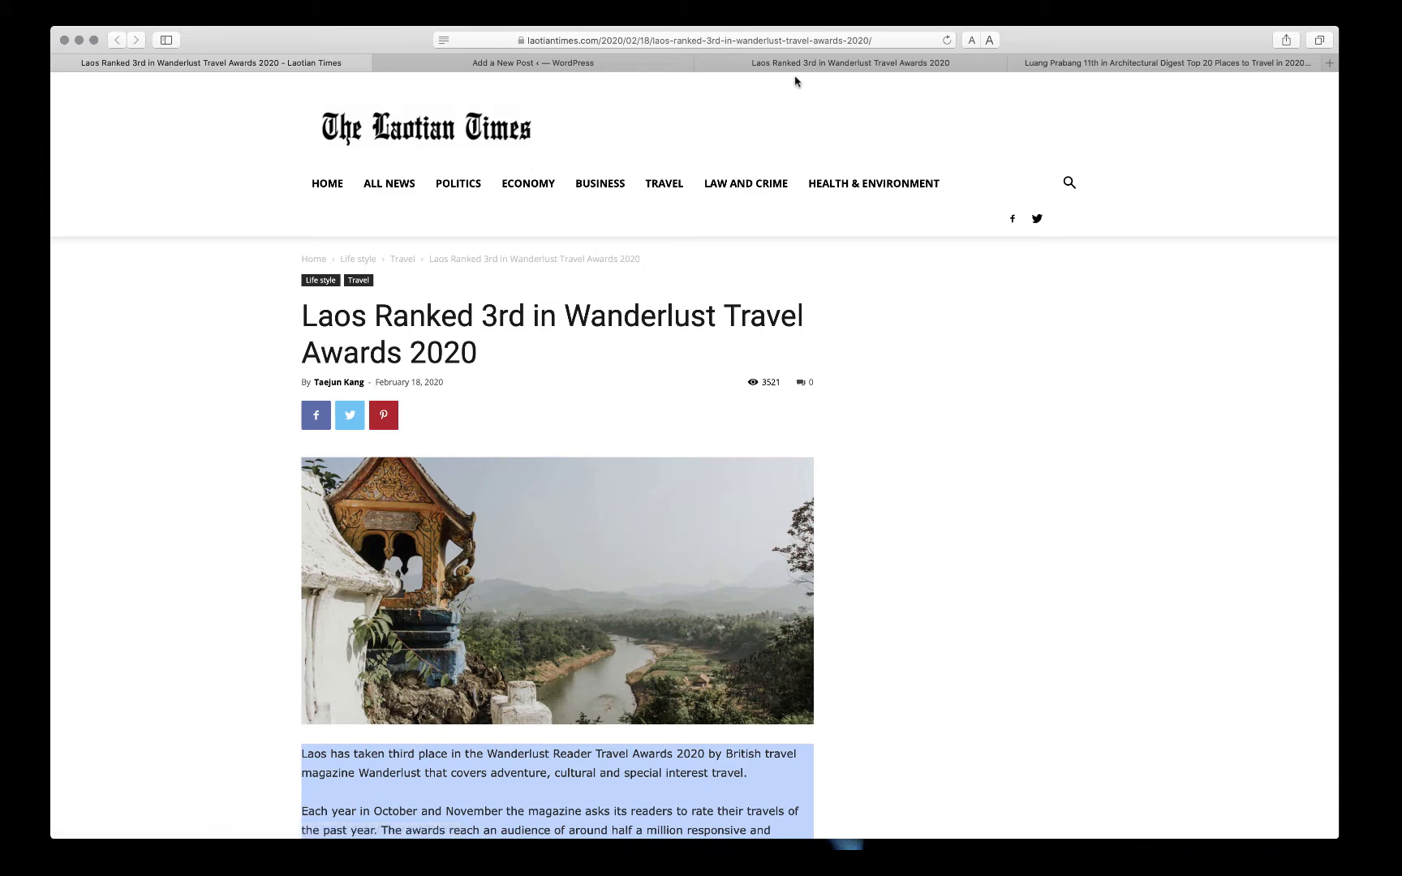
click(881, 40)
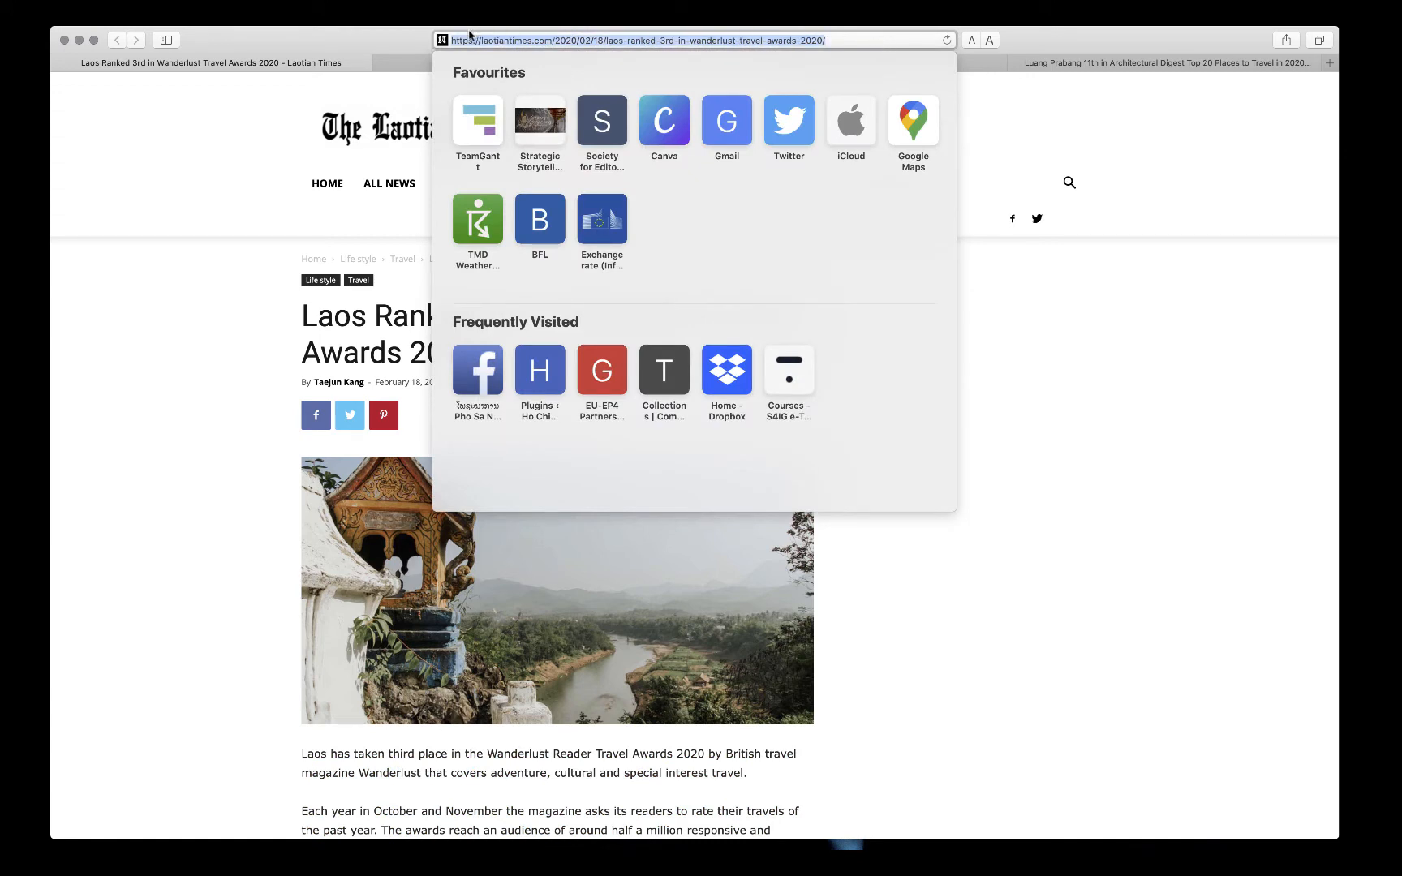
- Add a closing paragraph reading "Source: The Laotian Times" at the end of the WordPress post
click(414, 66)
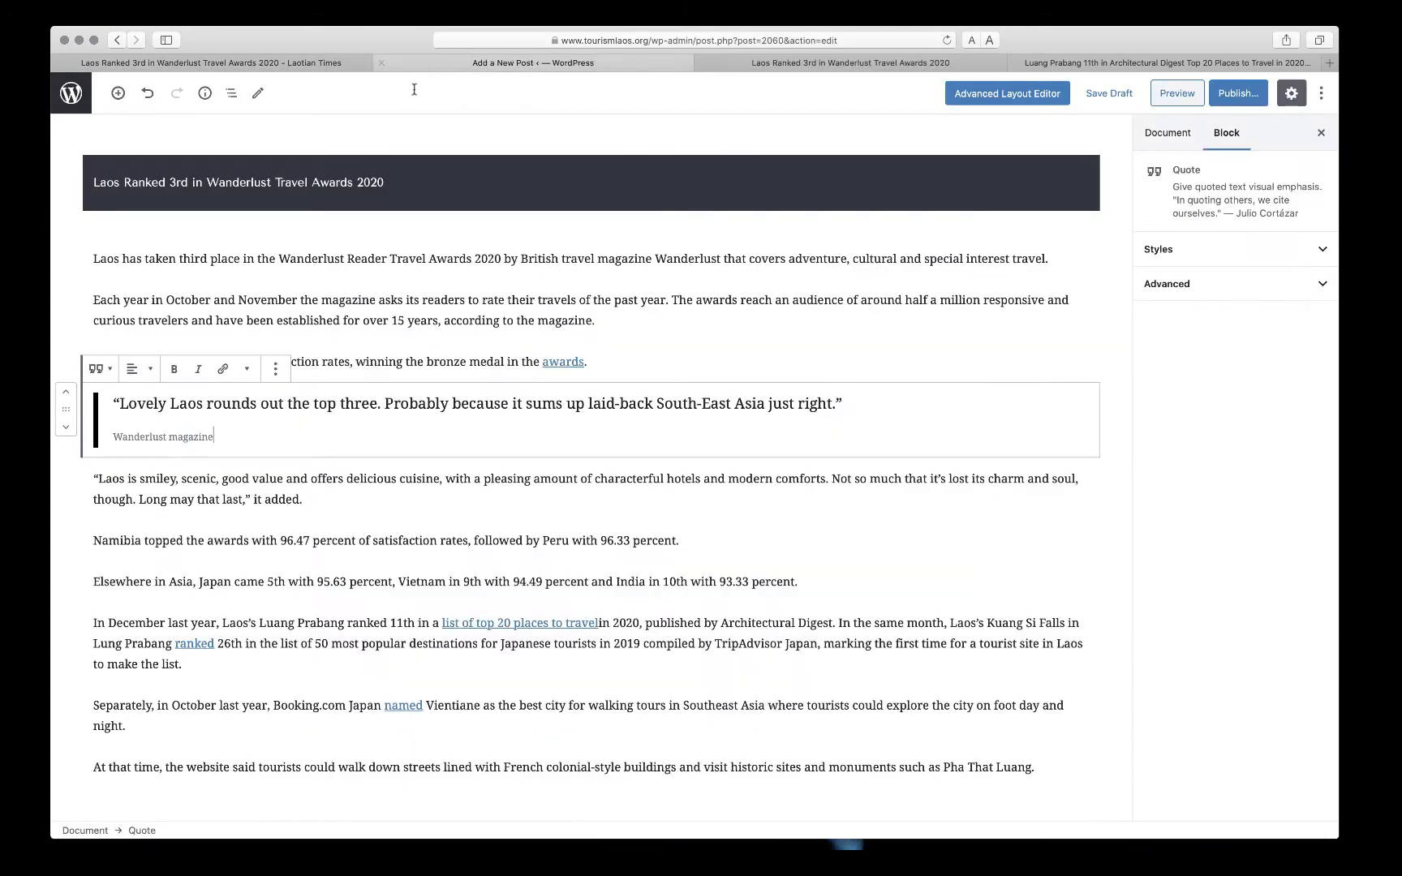
scroll(437, 531, down, 5)
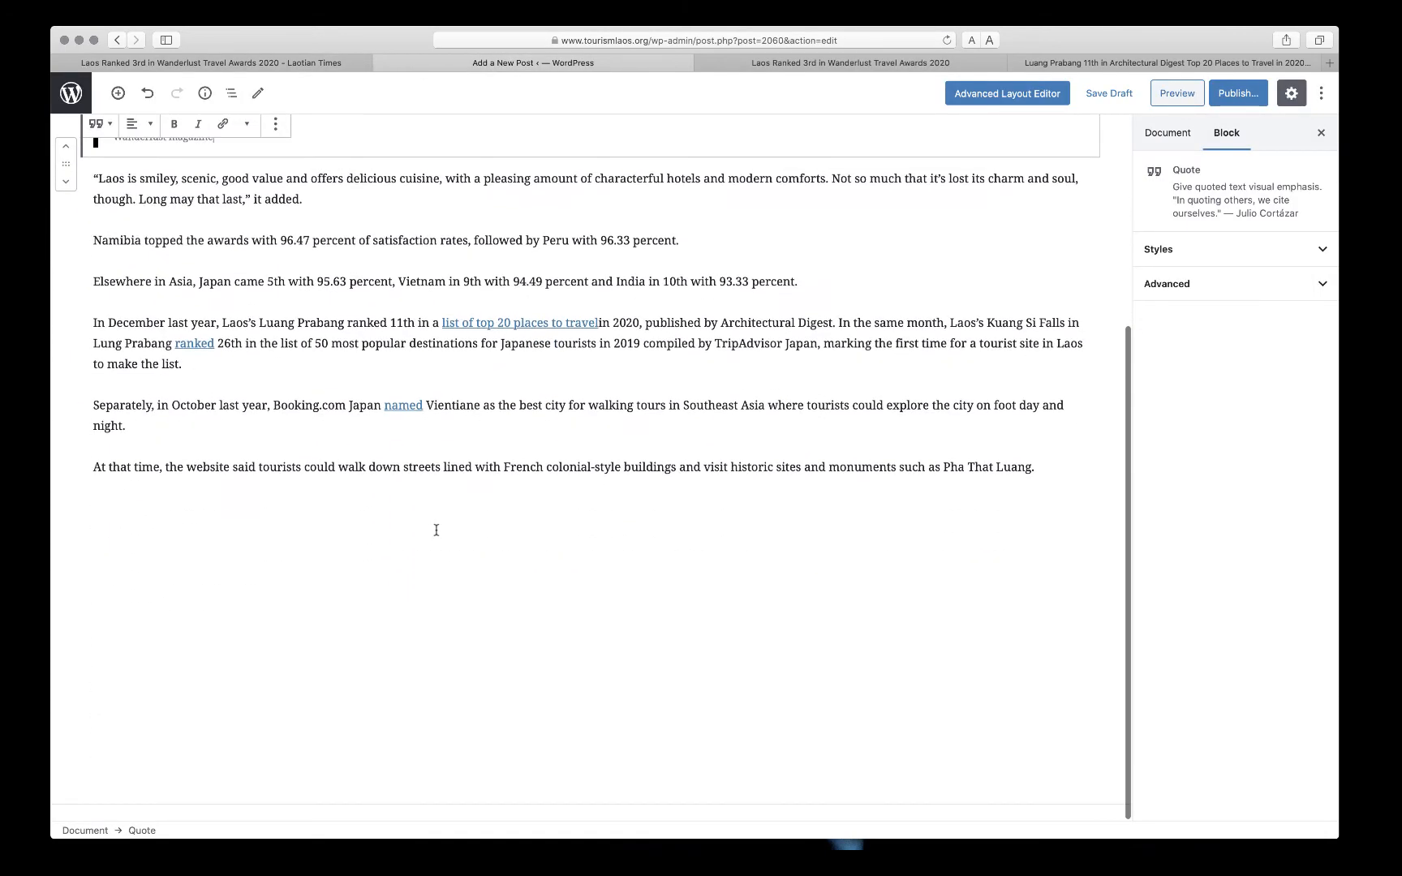
click(255, 554)
key(Return)
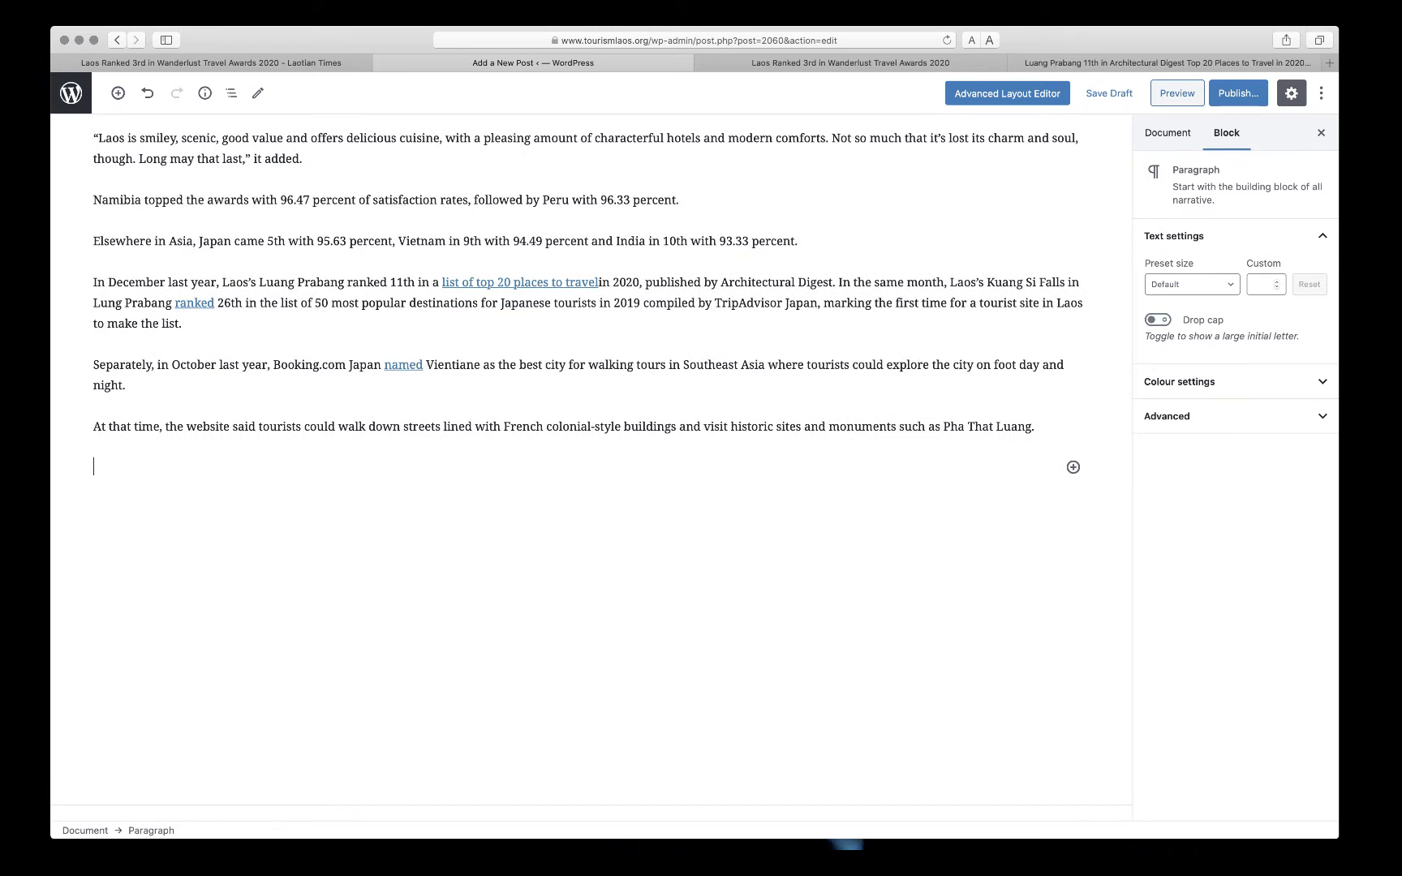
text(Source: The Laotian Times)
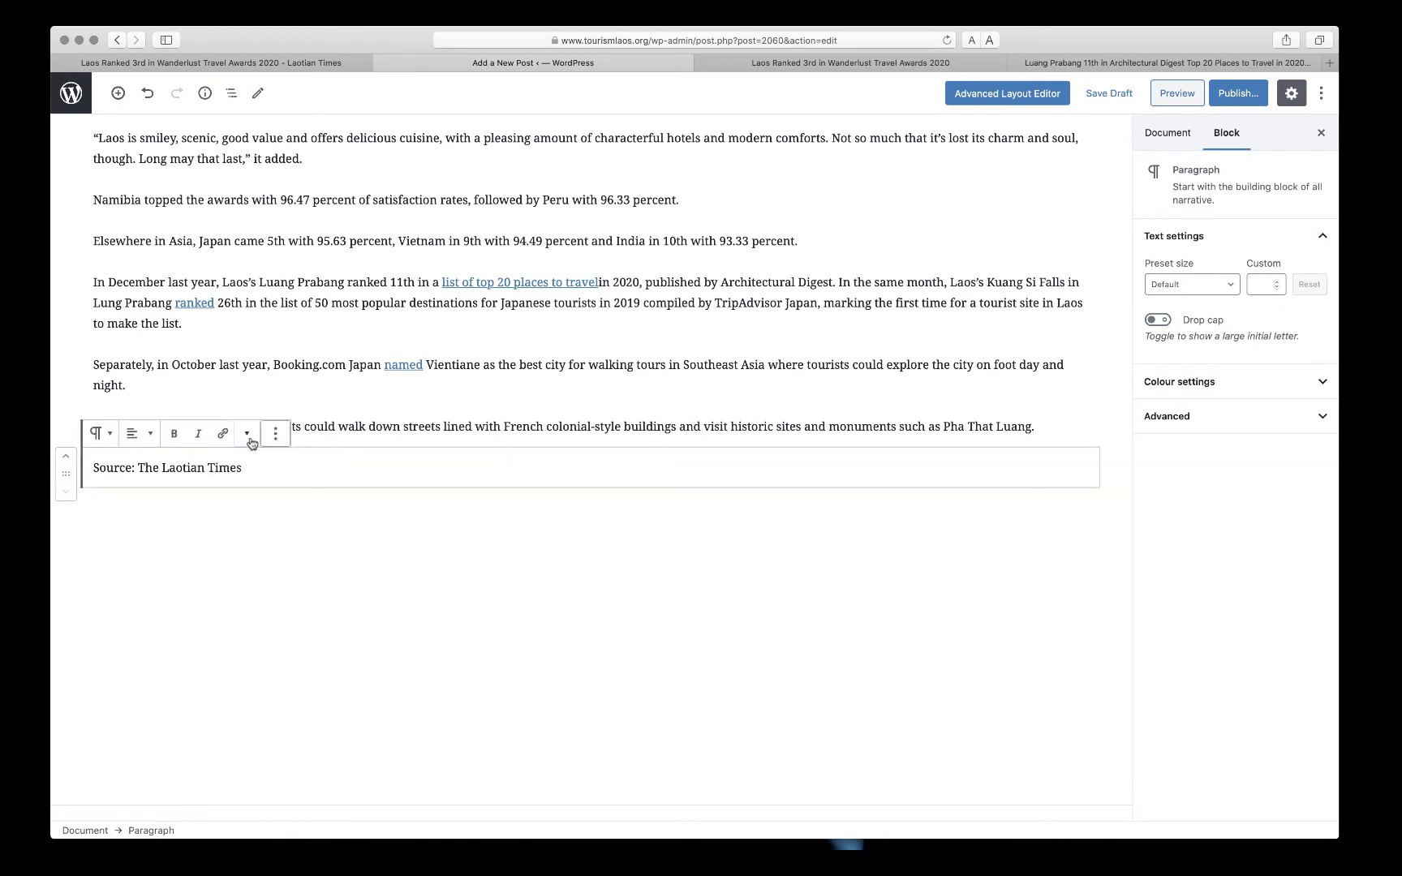
- Italicise "The Laotian Times" in the source line and link it to the copied article address, set to open in a new tab
drag(243, 470, 140, 461)
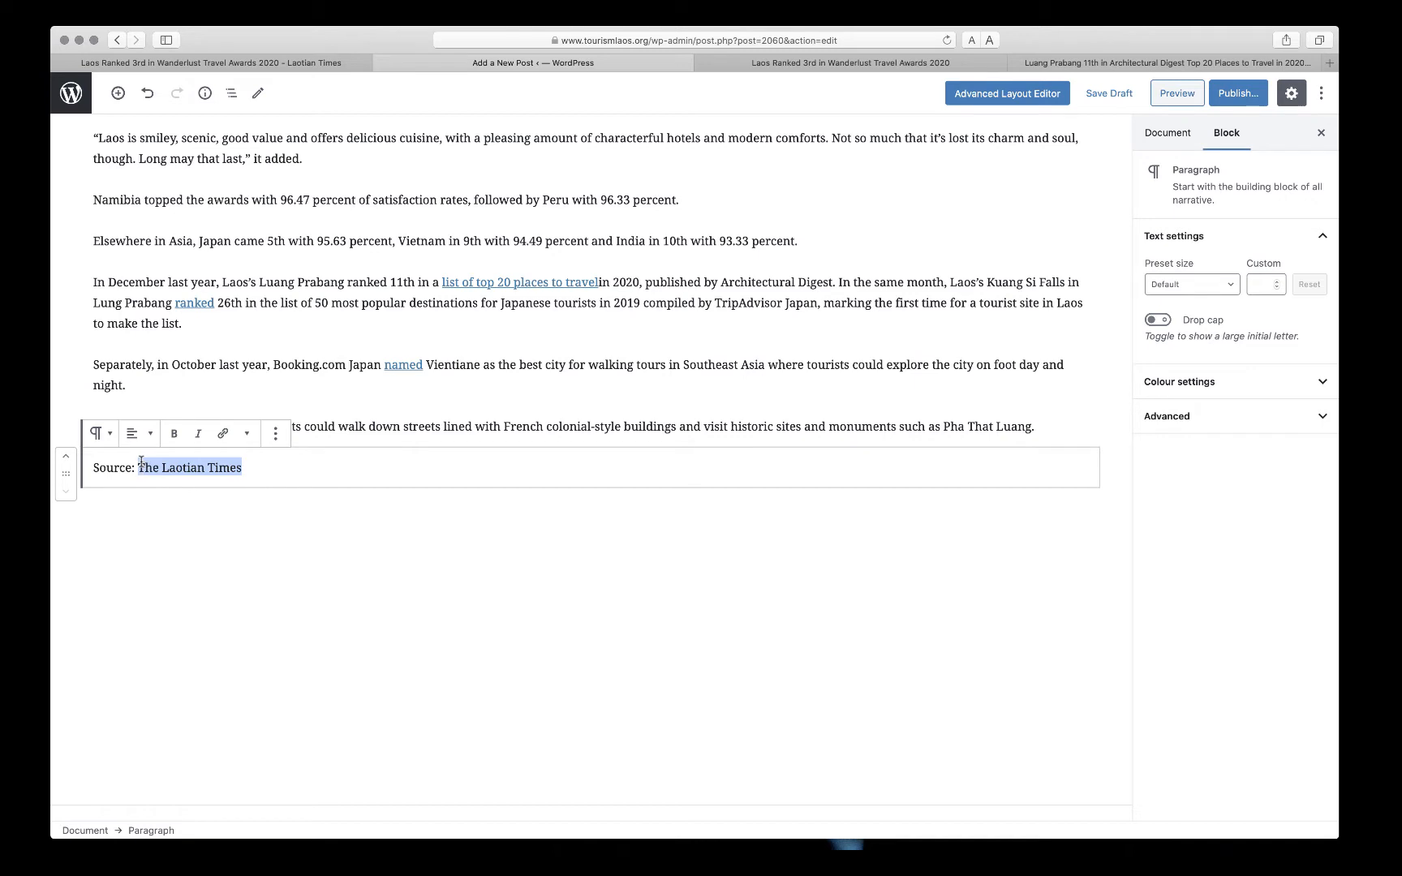
click(199, 434)
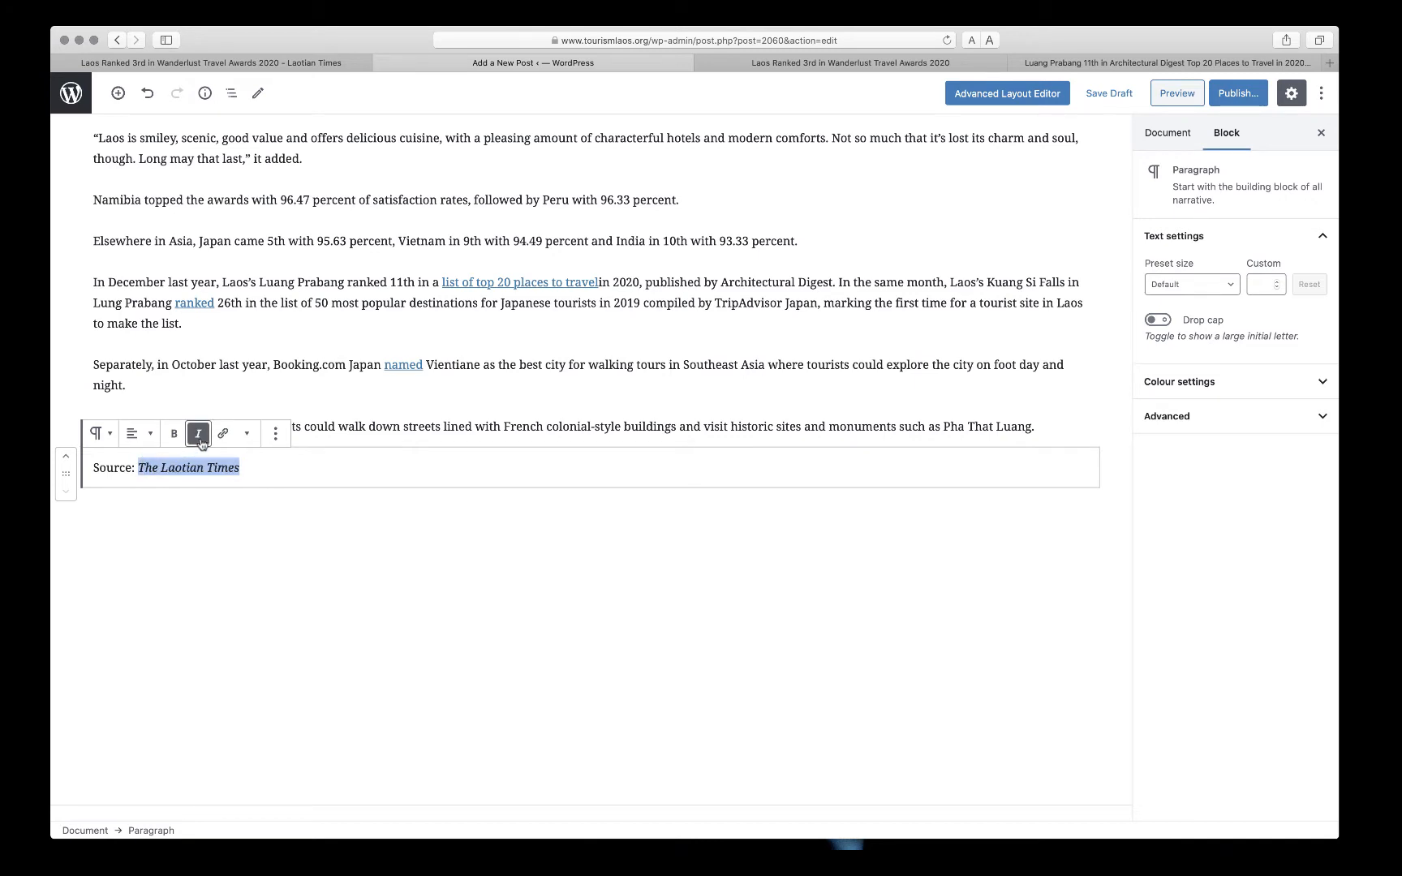
click(223, 436)
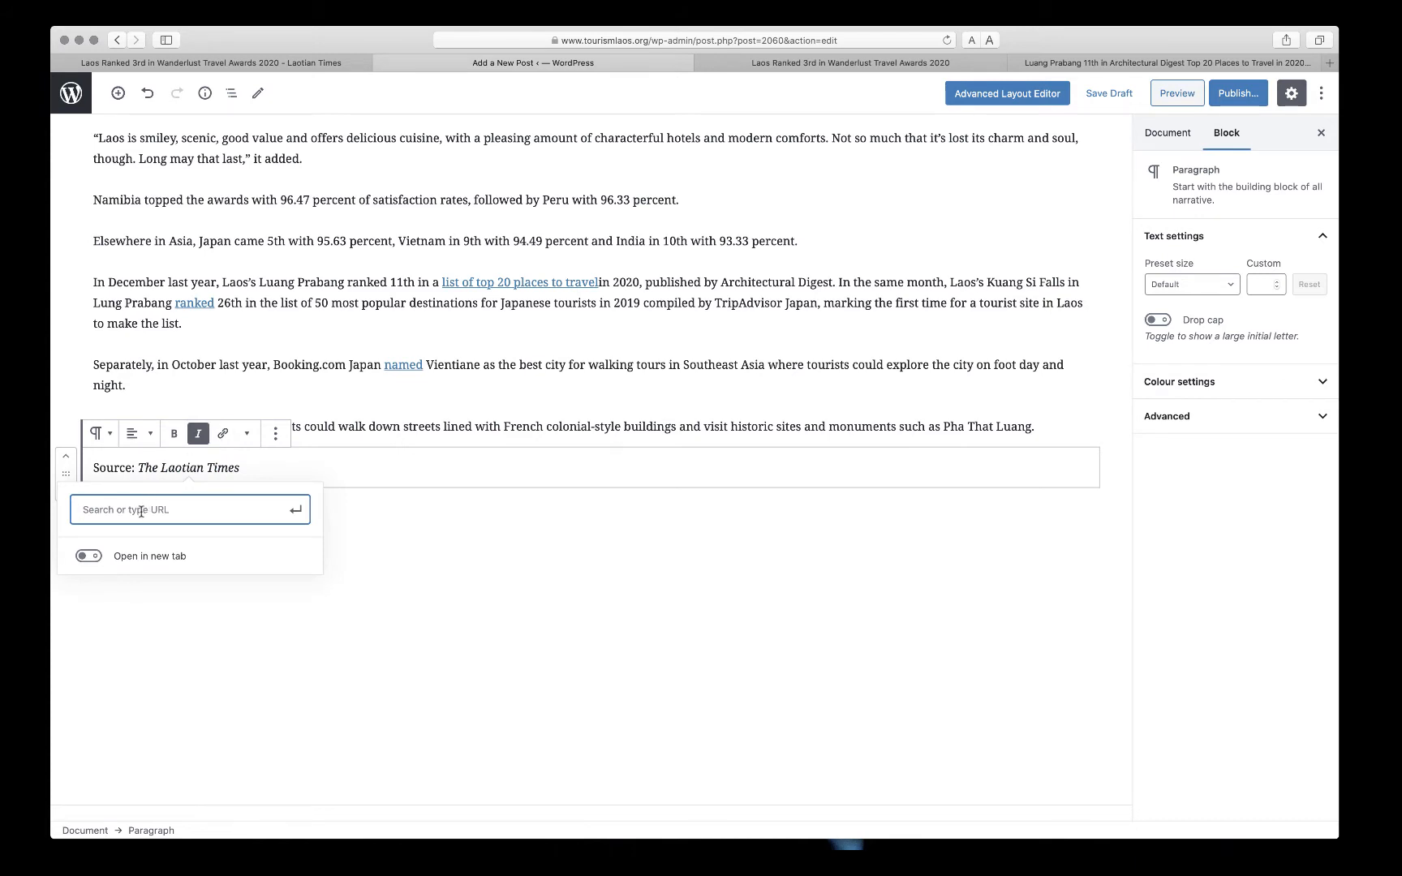
key(super+v)
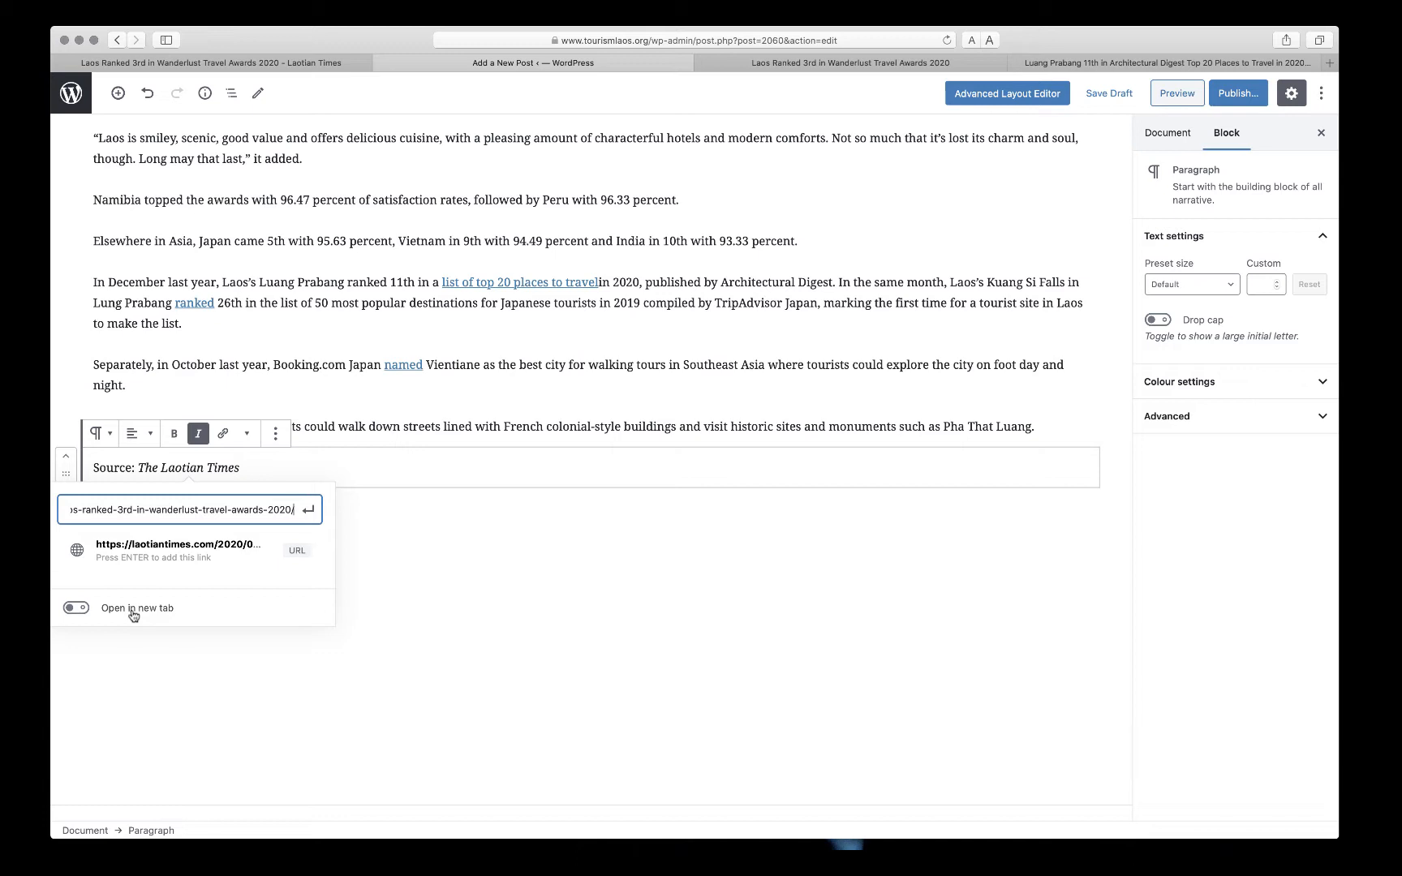
click(81, 609)
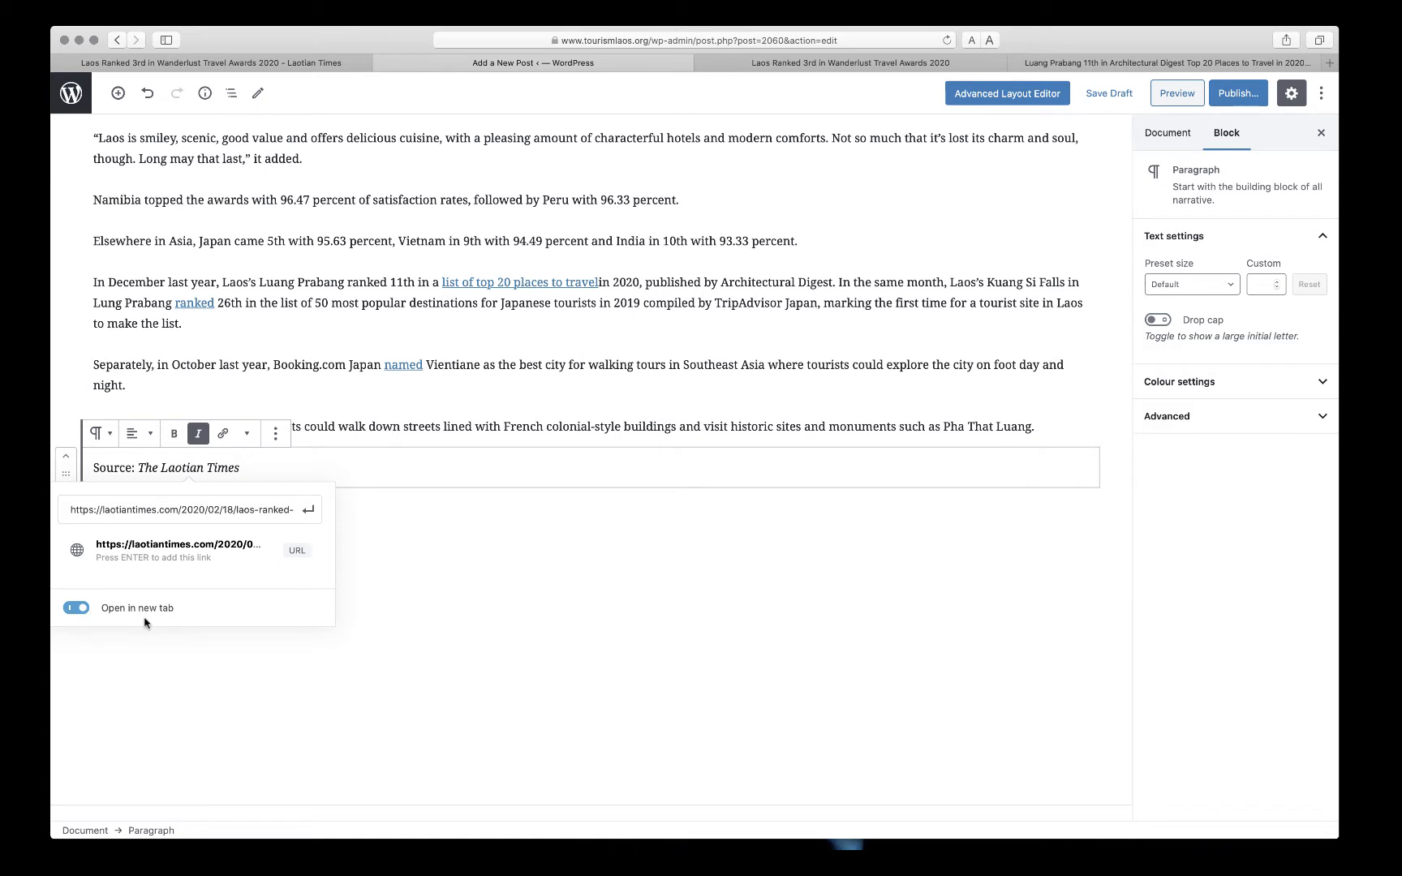
click(181, 552)
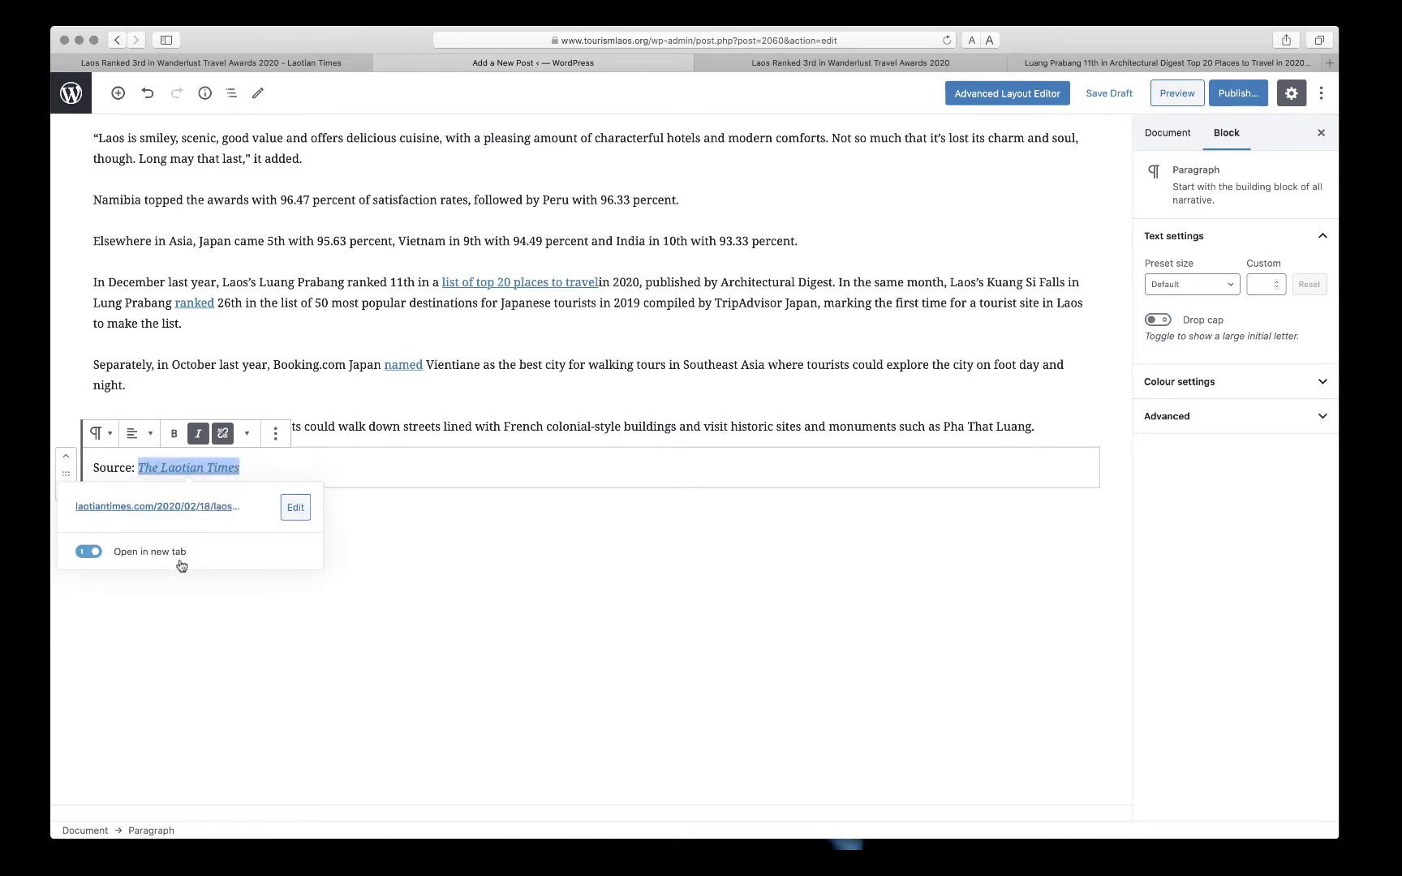
click(259, 641)
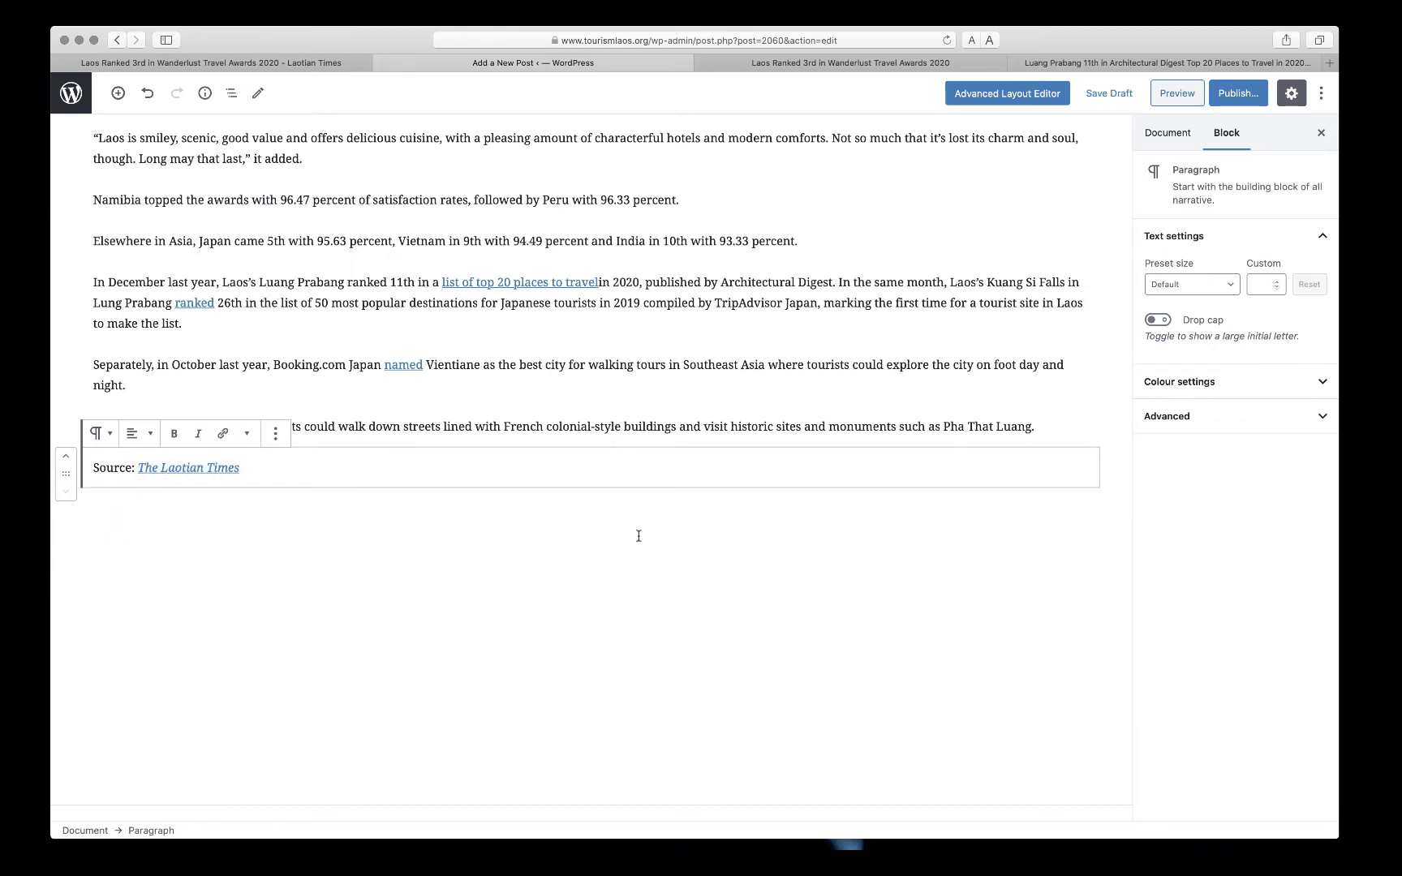
- Save the draft and check the new source line and its link in the post preview
click(1110, 93)
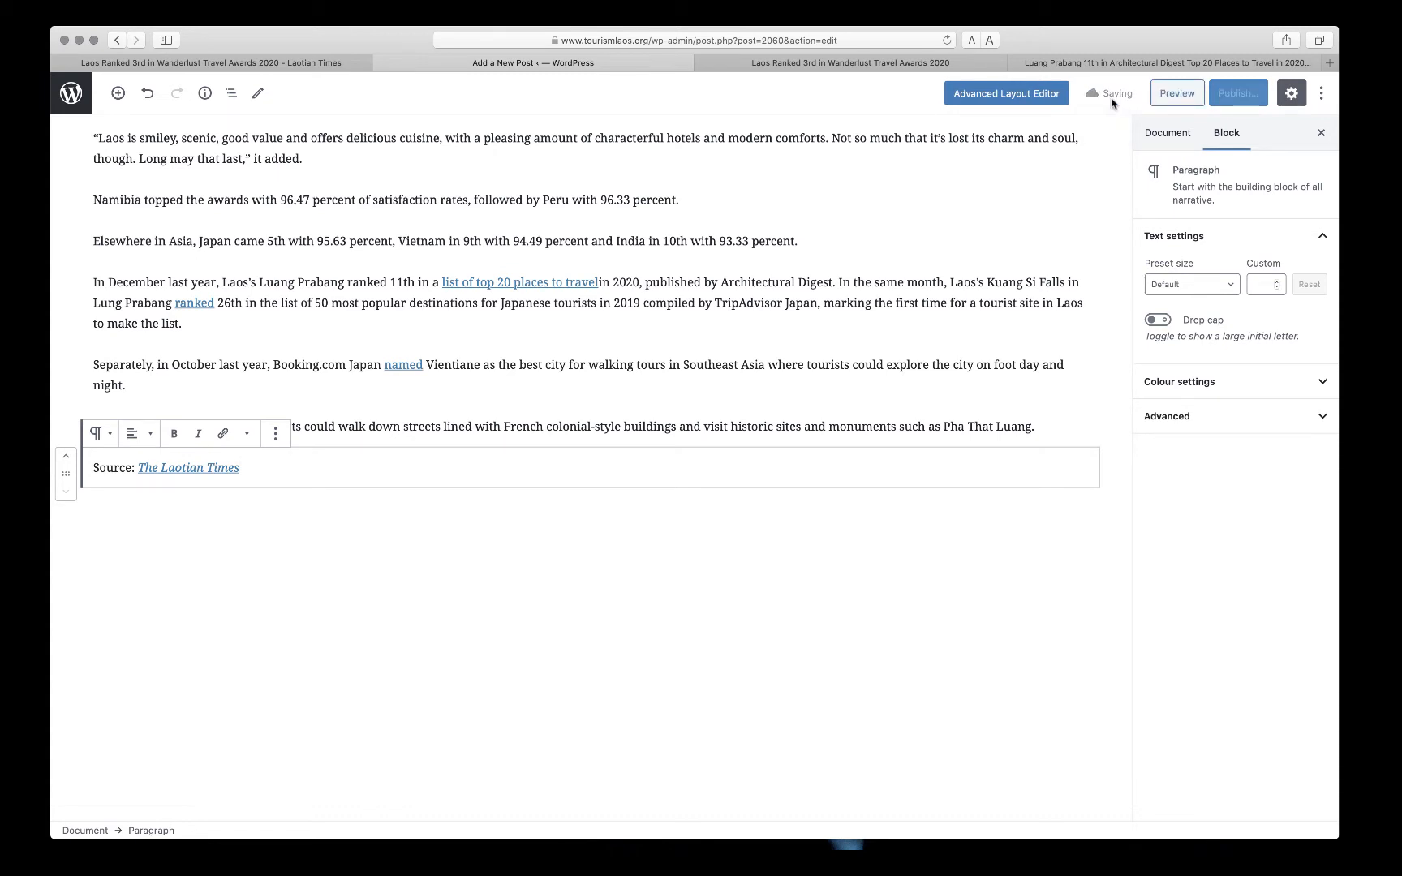
click(1175, 97)
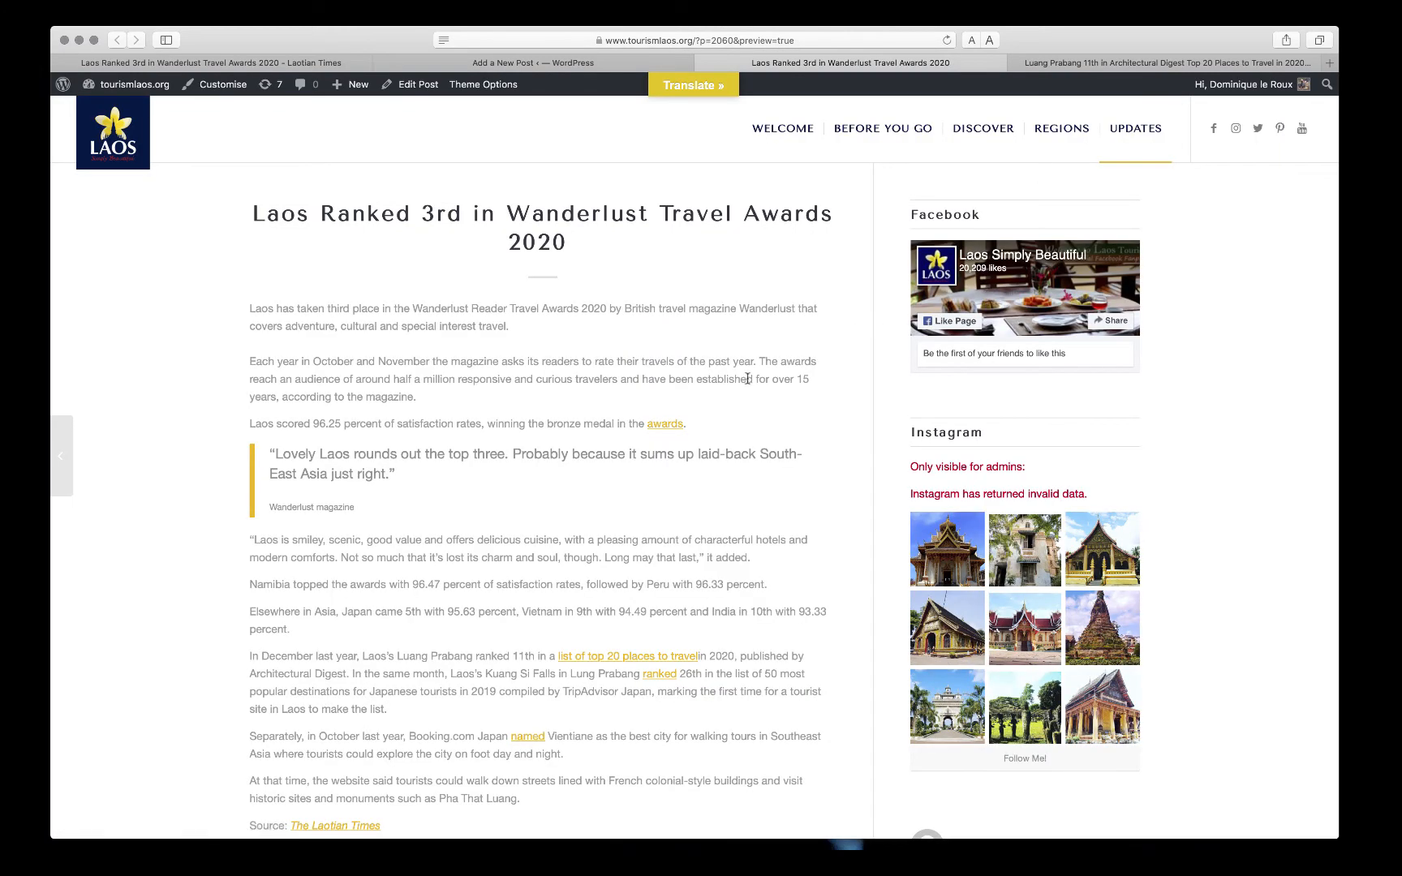
scroll(654, 475, down, 5)
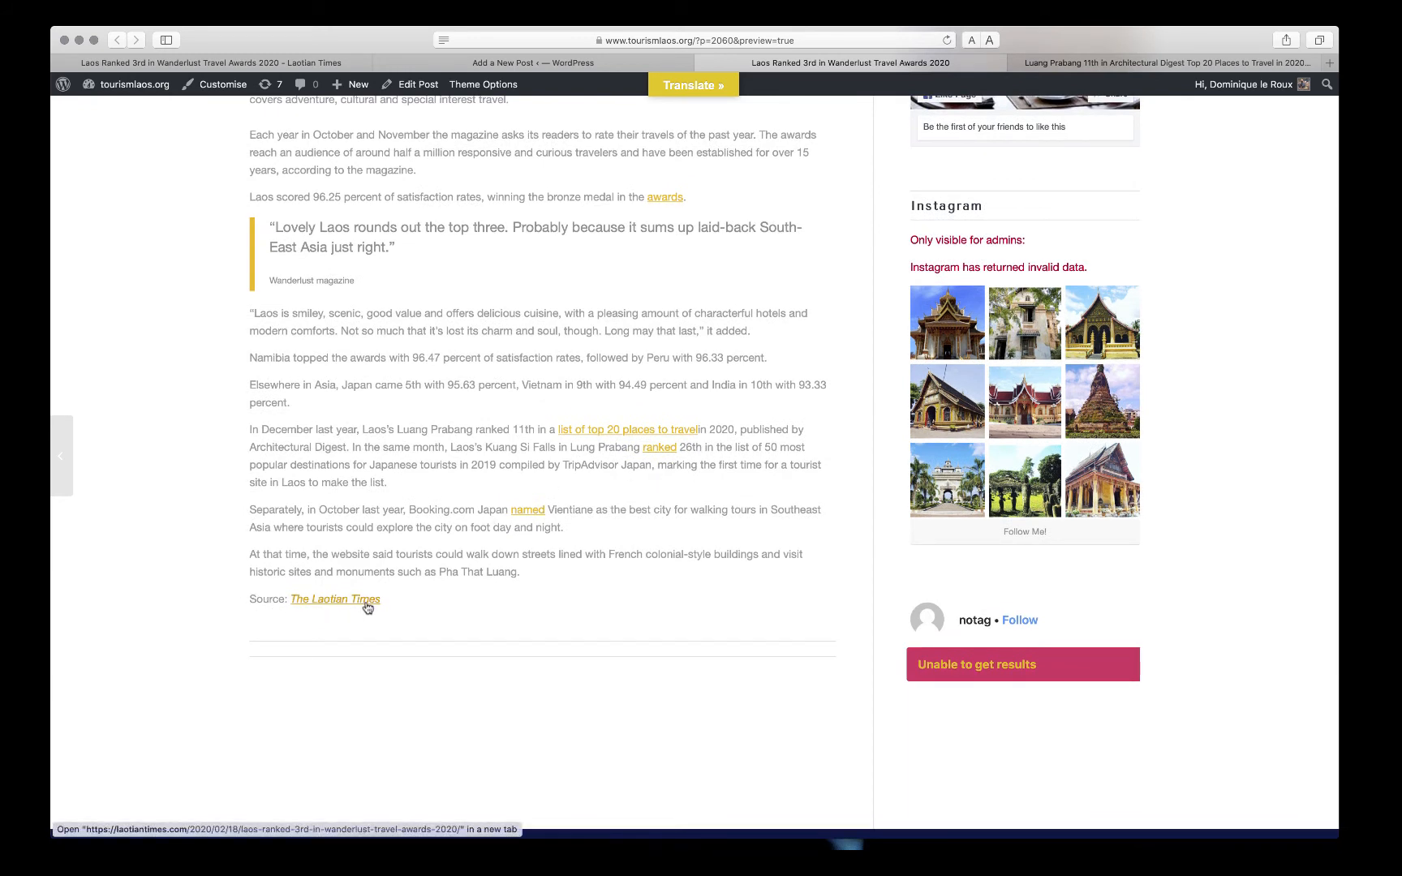
scroll(437, 584, up, 5)
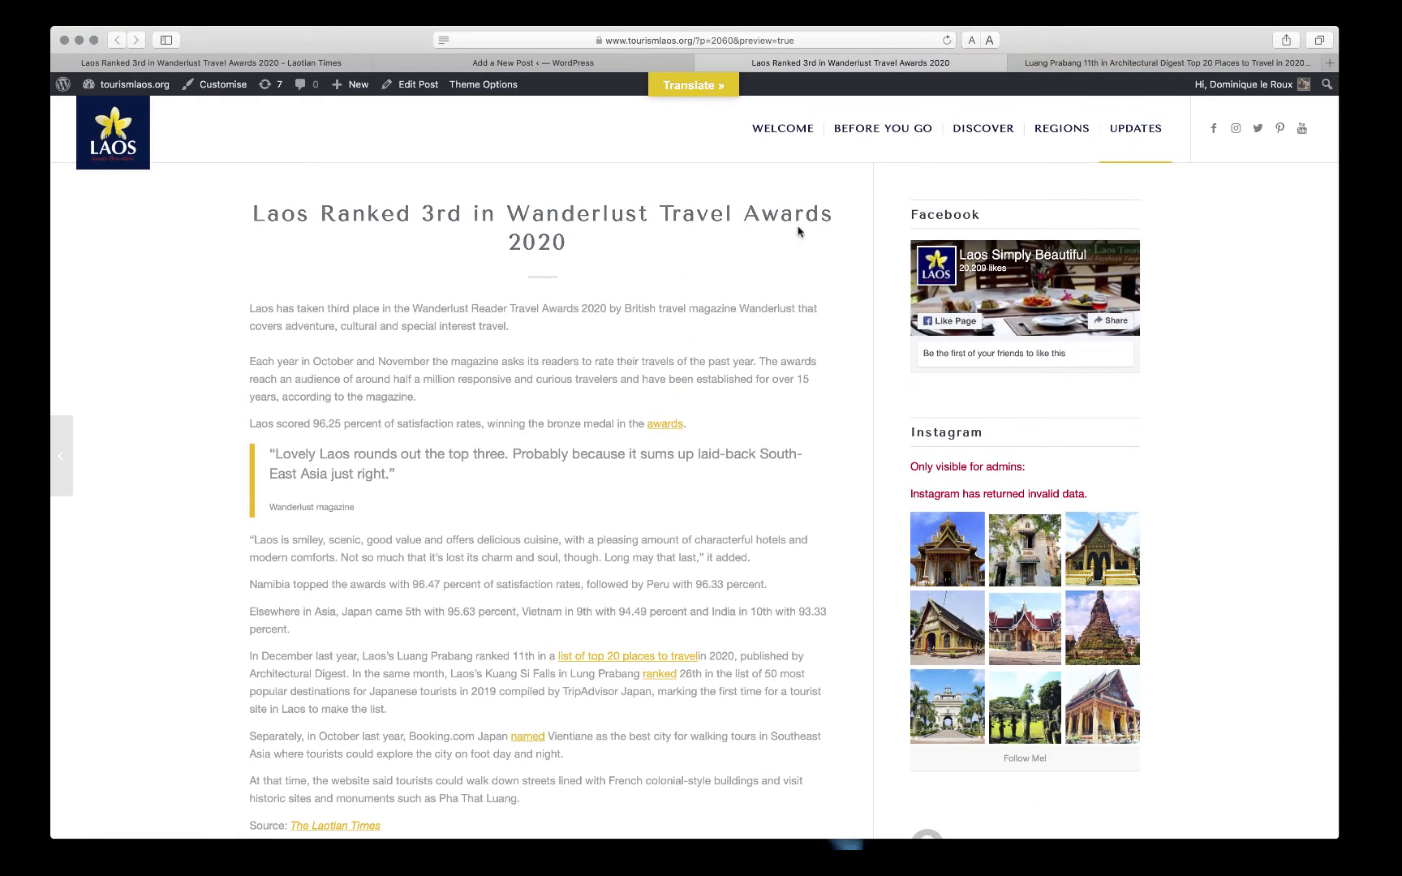
- Close the post preview and the Luang Prabang article, and return to the beginning of the post in the editor
click(704, 63)
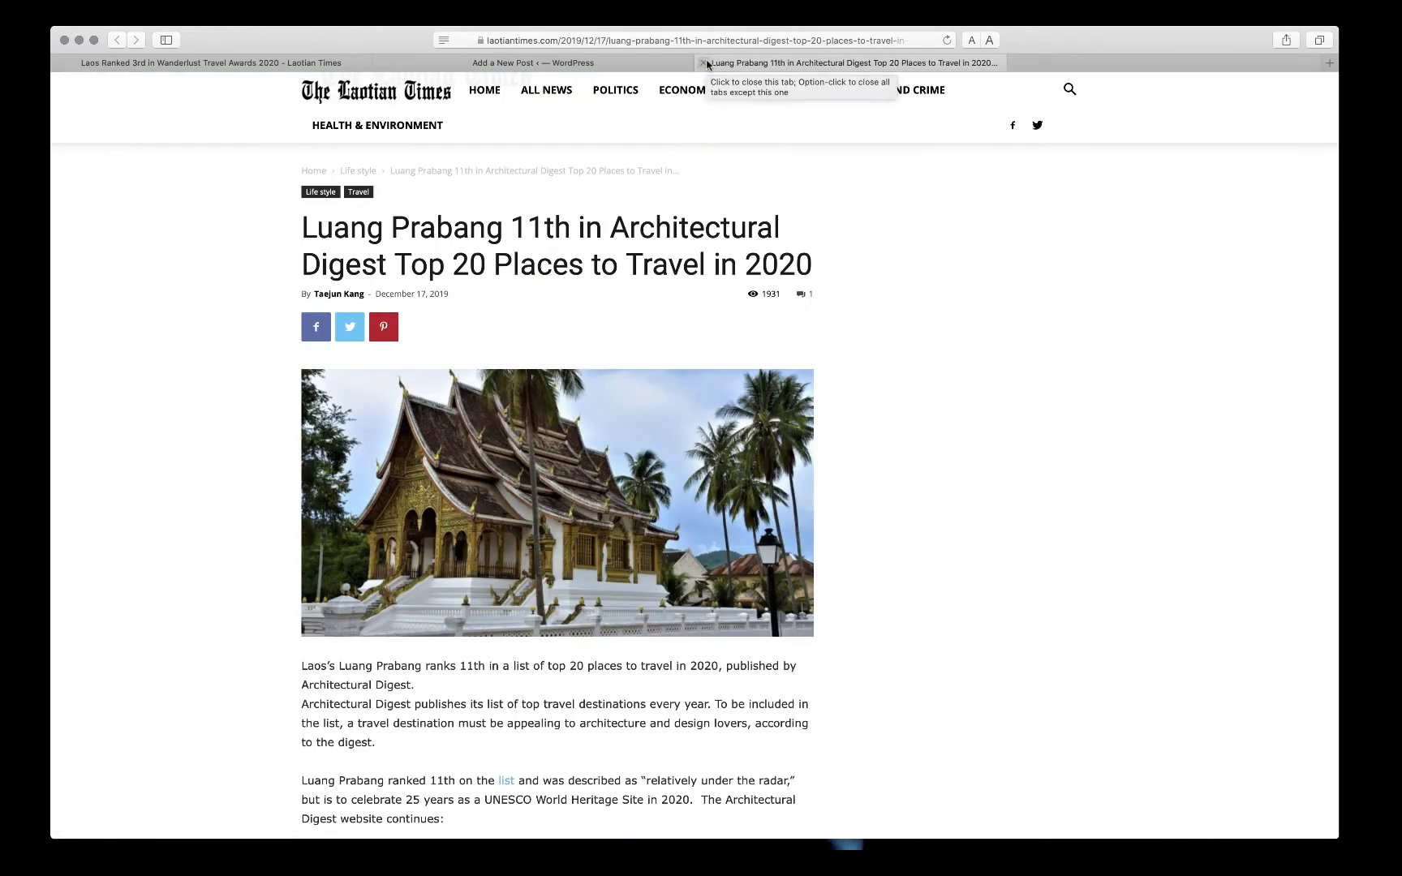
click(703, 62)
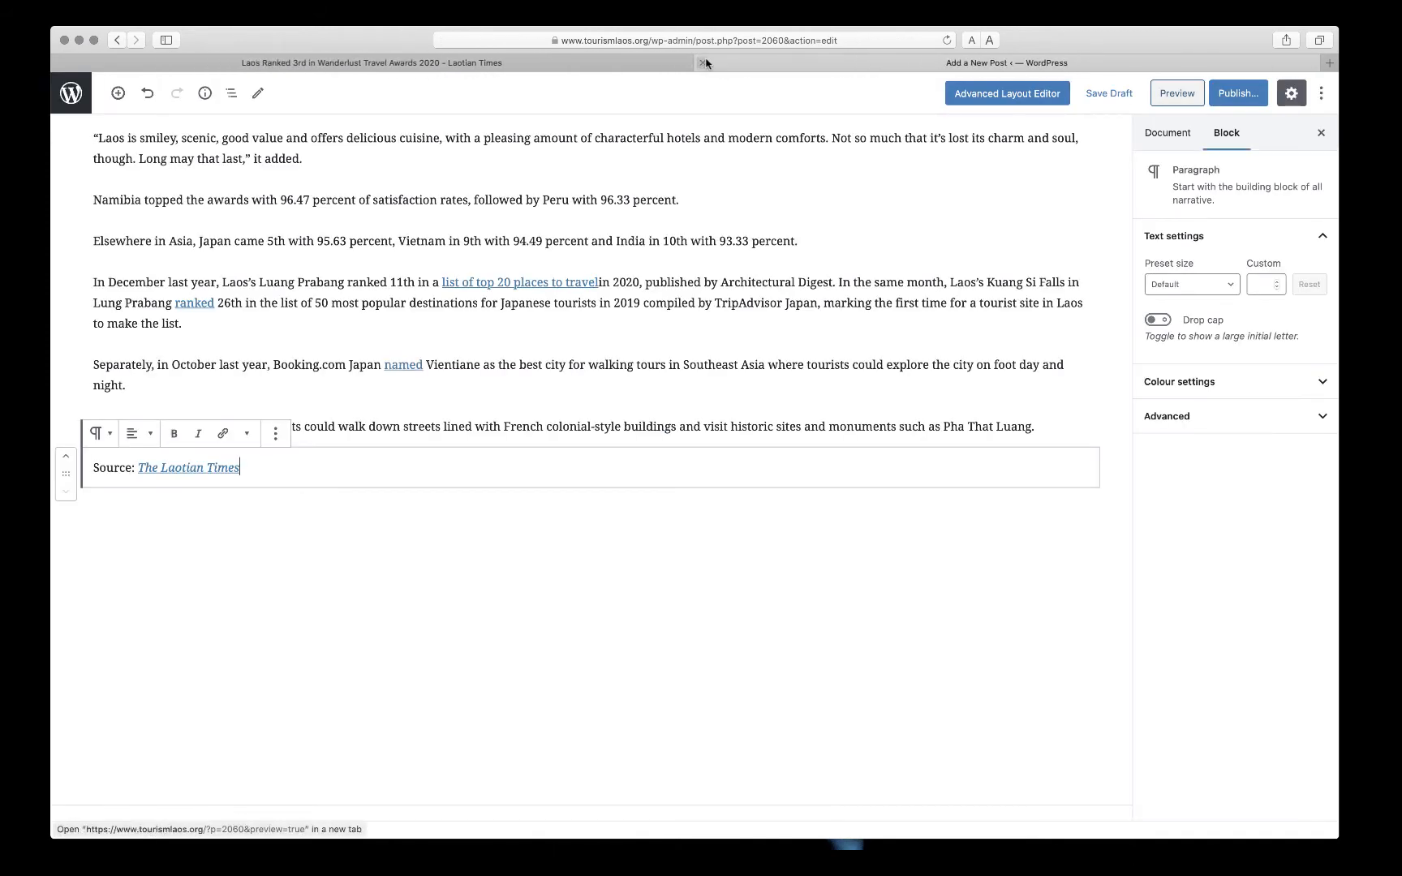
scroll(573, 260, up, 5)
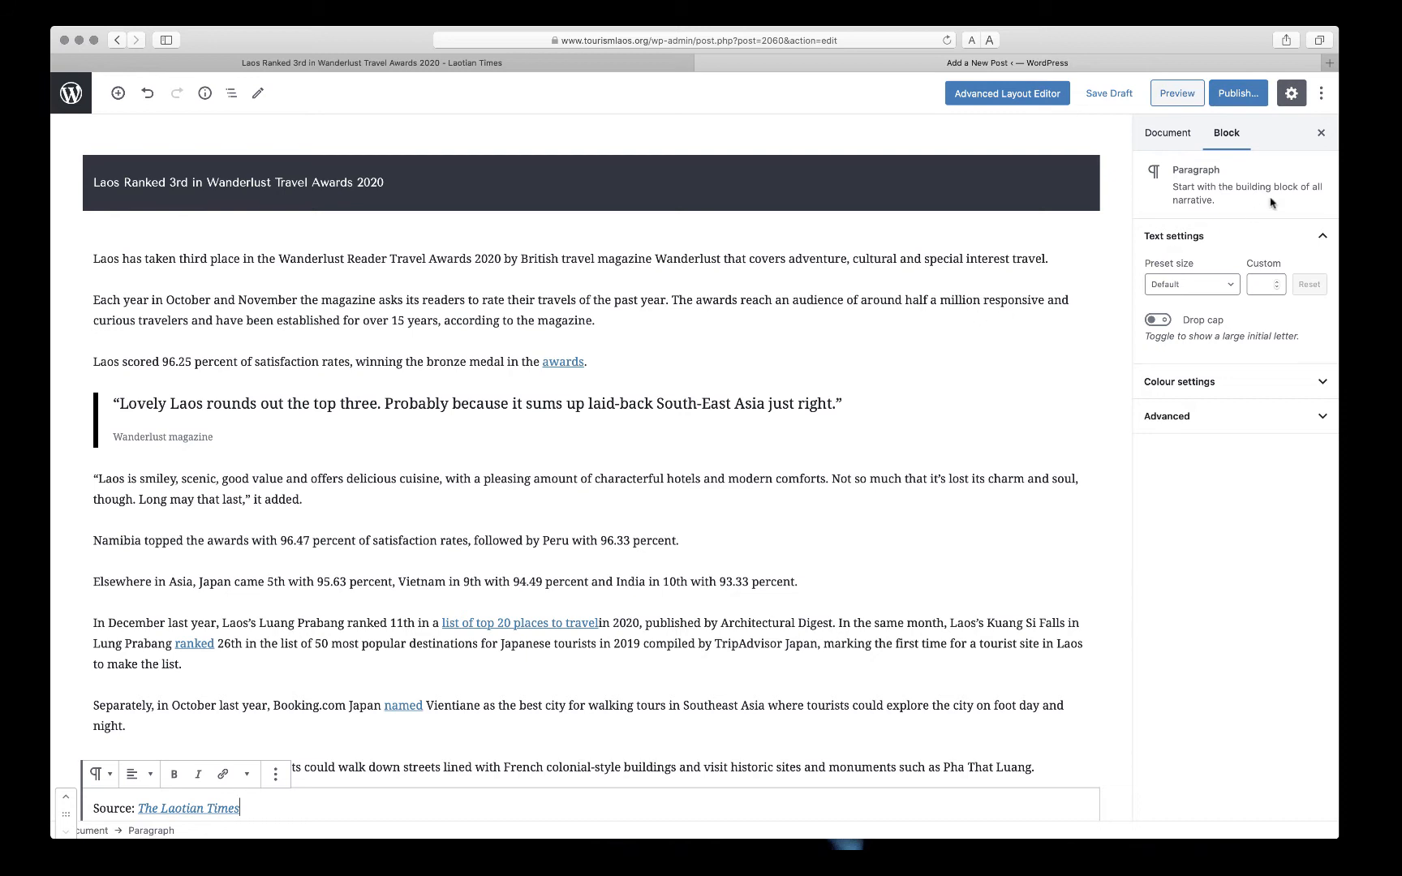
- Examine the block settings of the post's paragraphs and the quote, including the quote's available styles
click(829, 258)
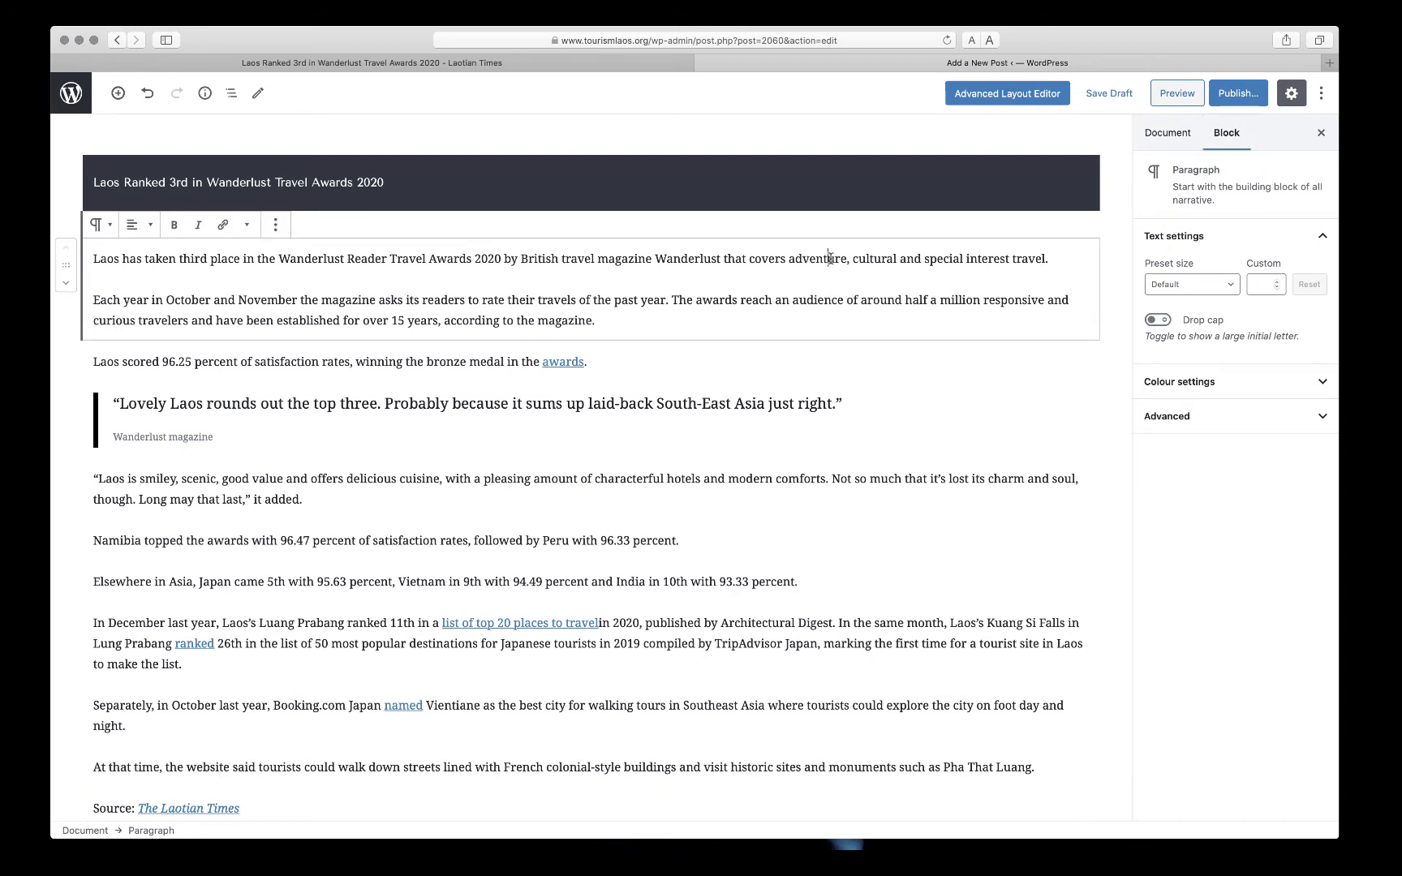
click(764, 397)
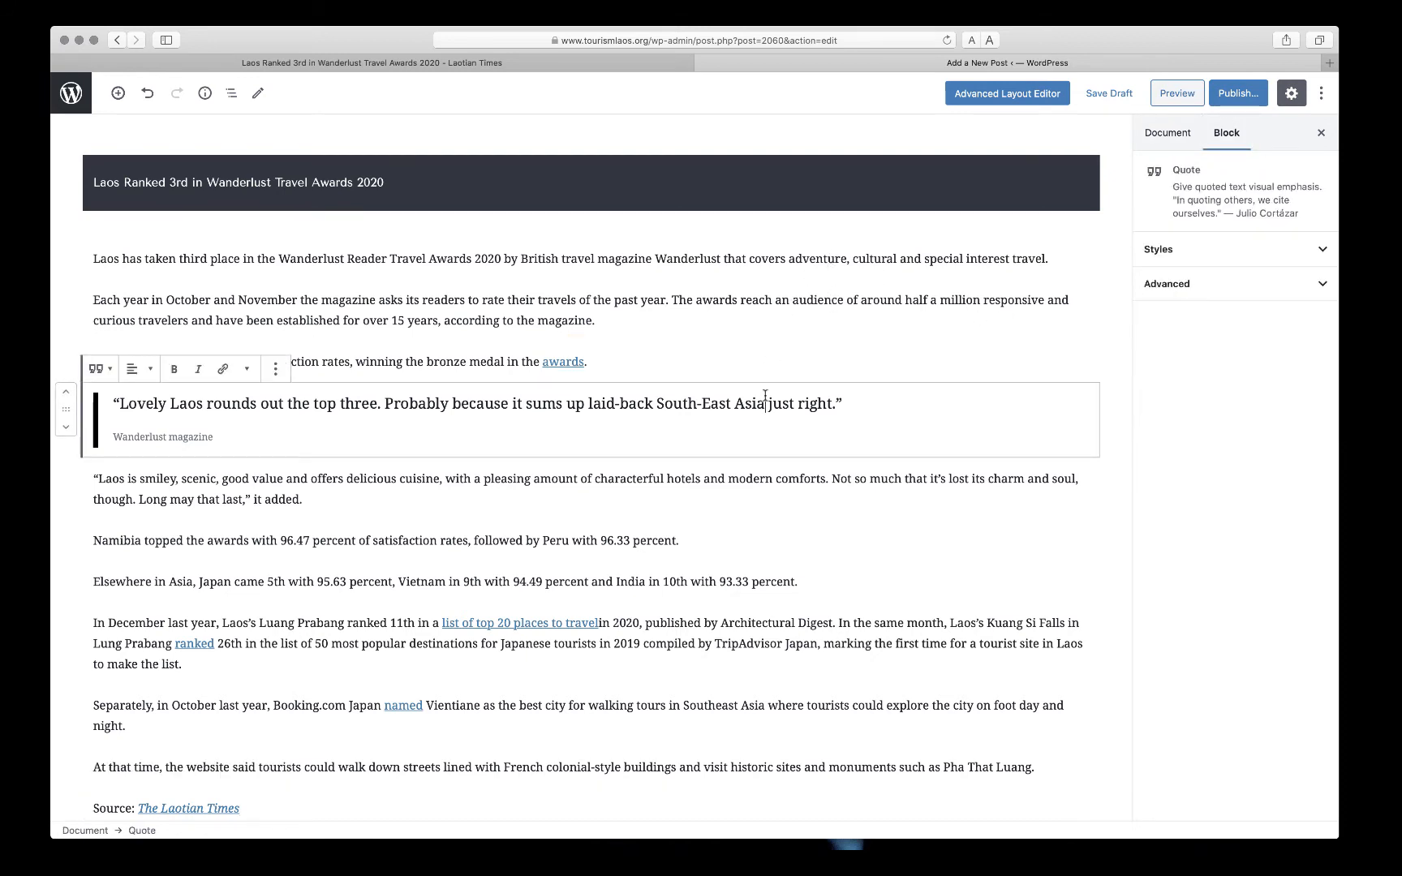
click(1322, 251)
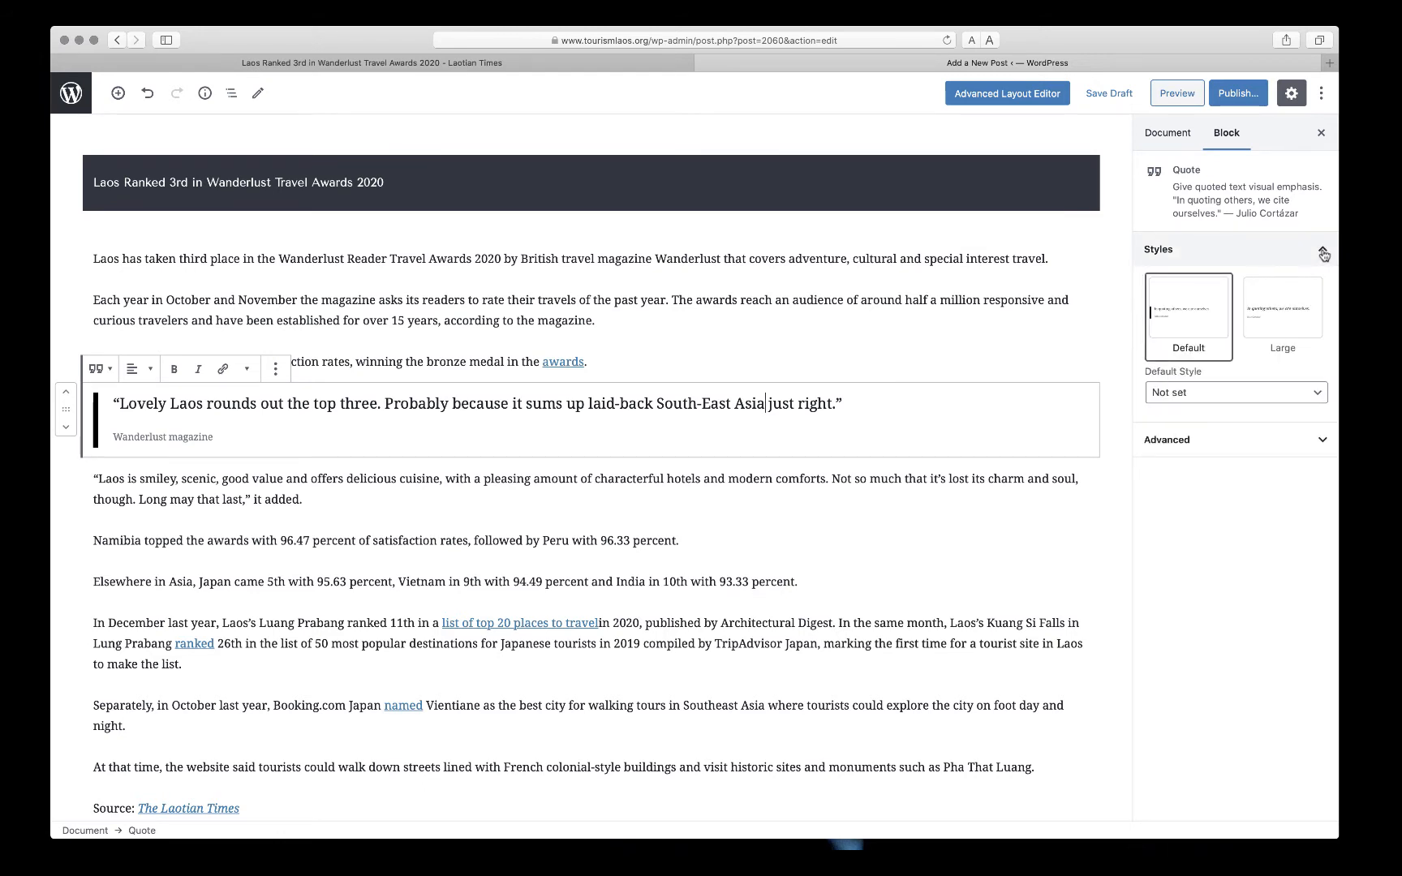
click(620, 543)
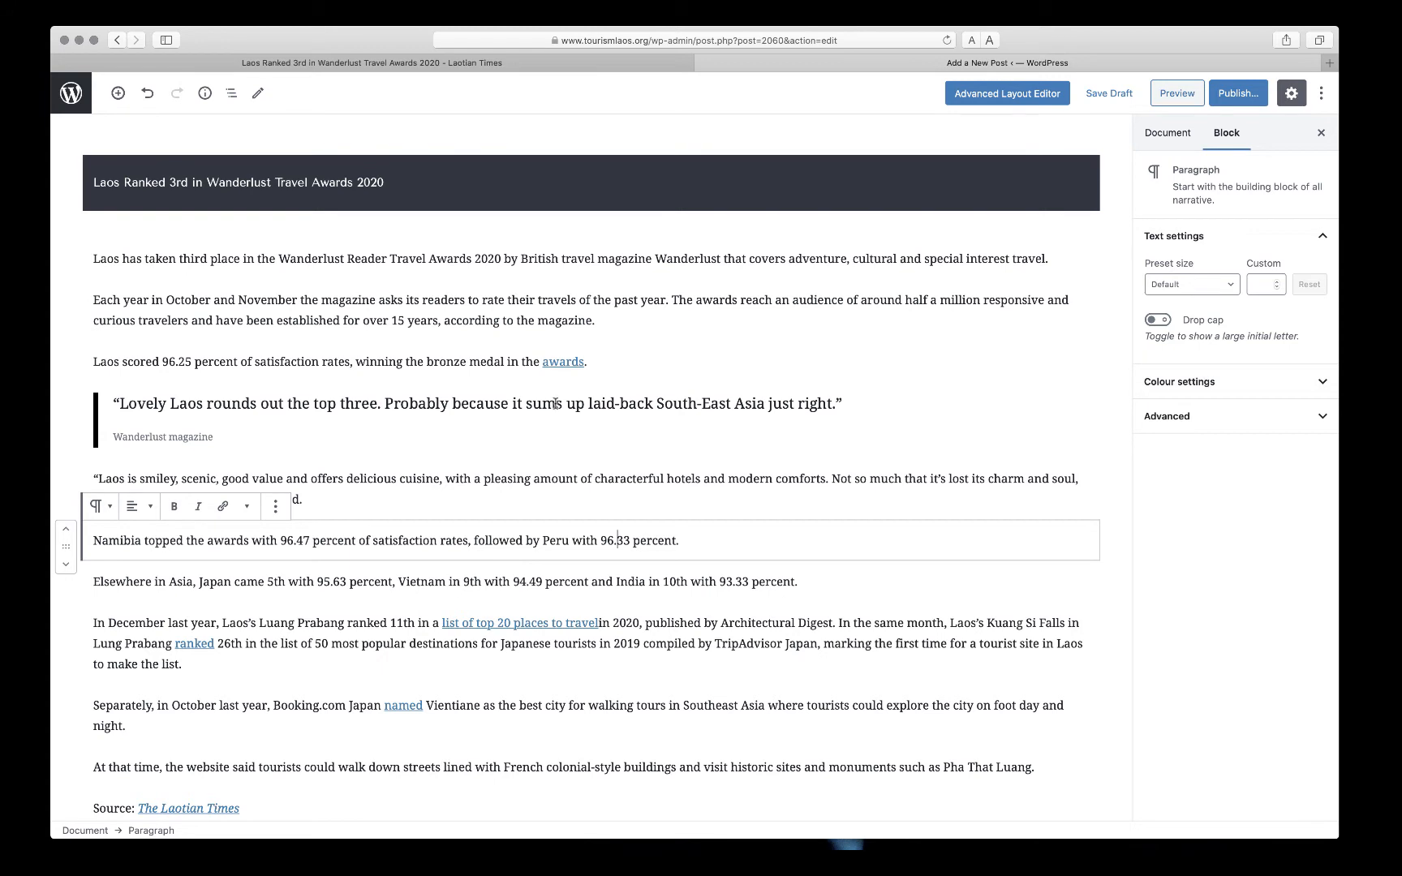
click(128, 257)
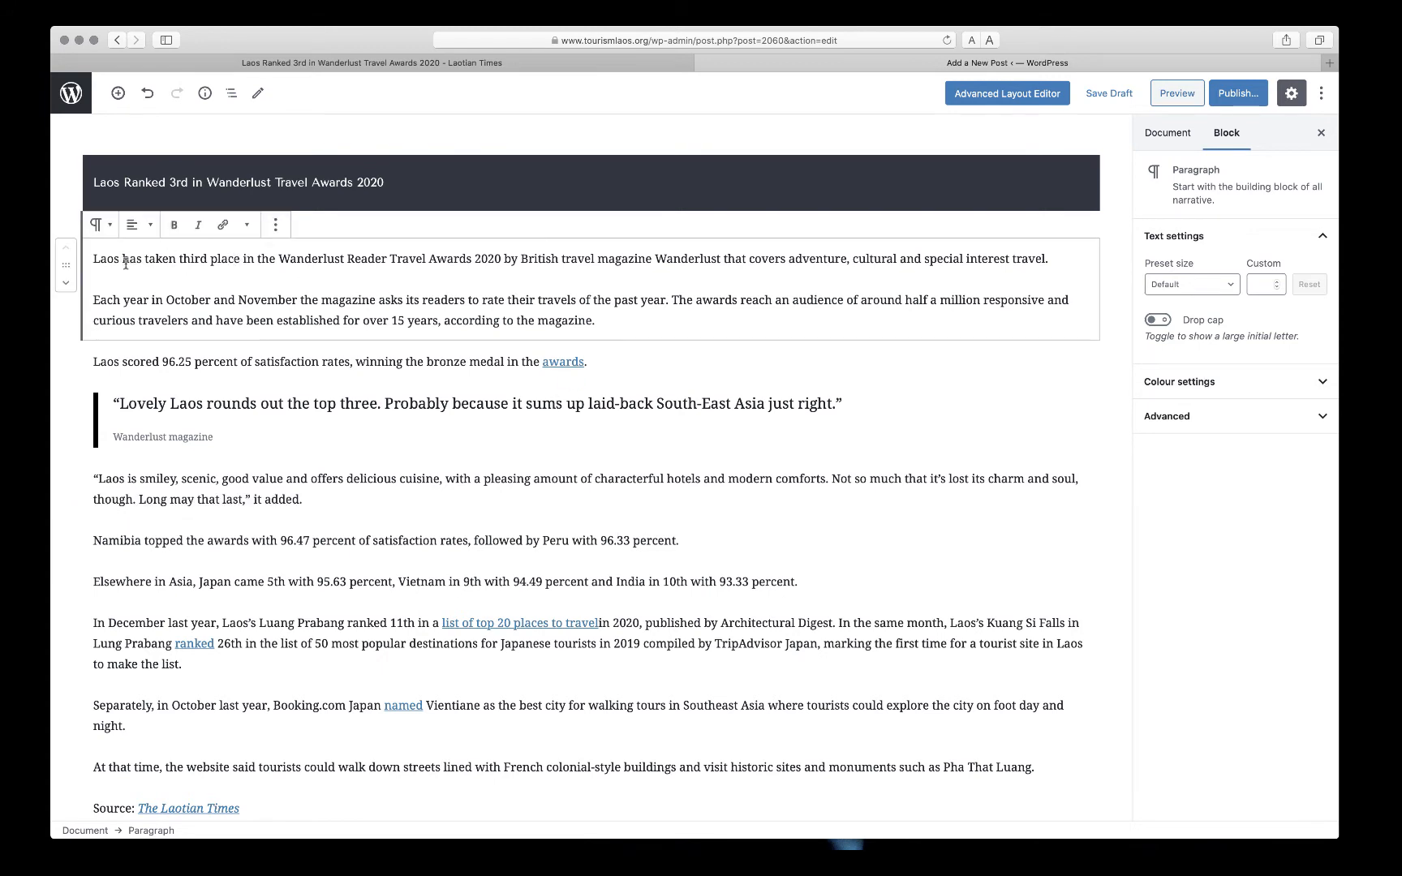
- Turn on the drop cap for the opening paragraph, save the draft and check it in the post preview
click(1161, 320)
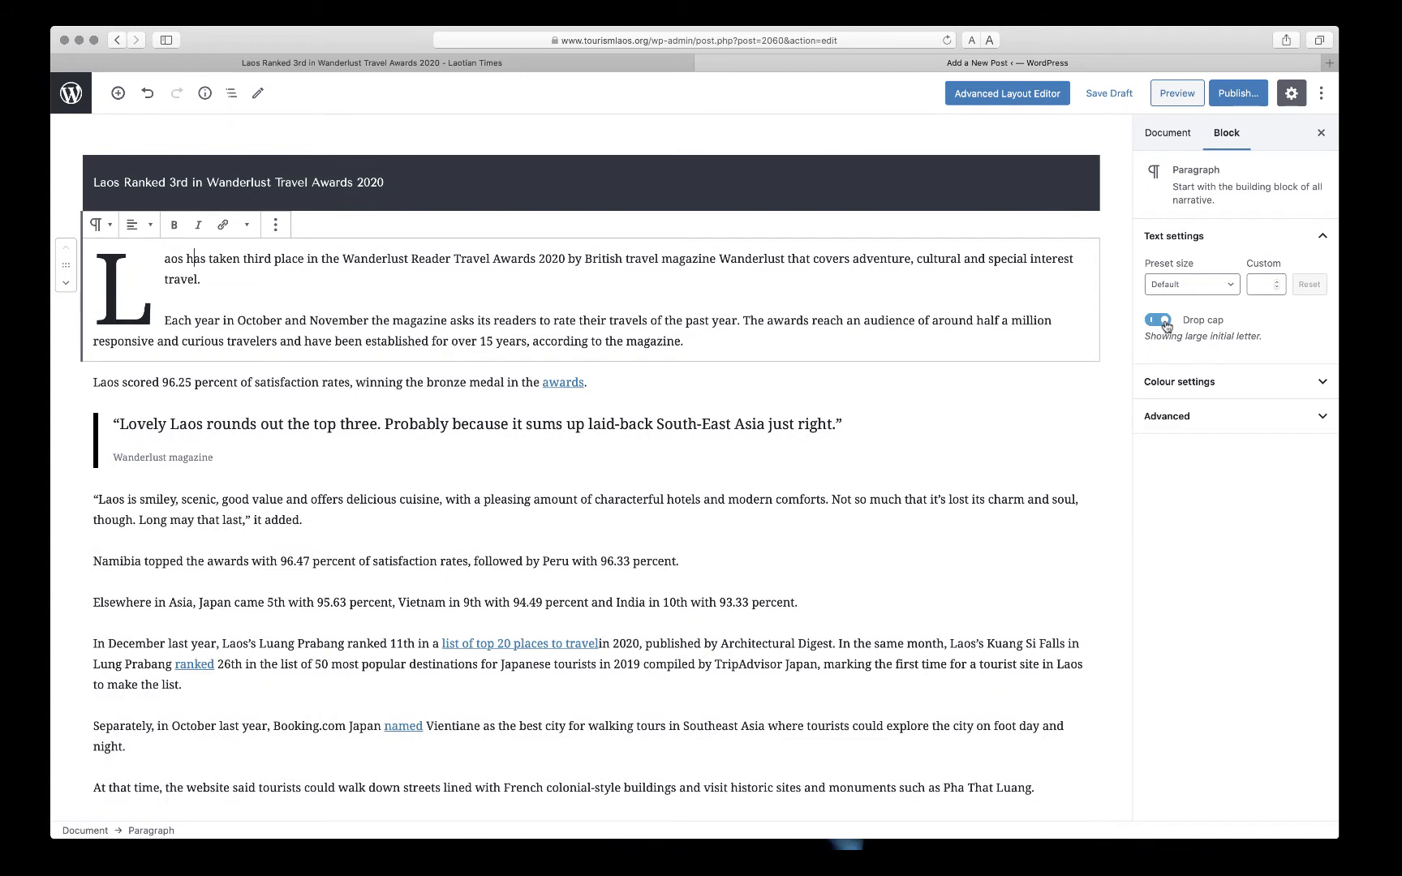
click(1107, 94)
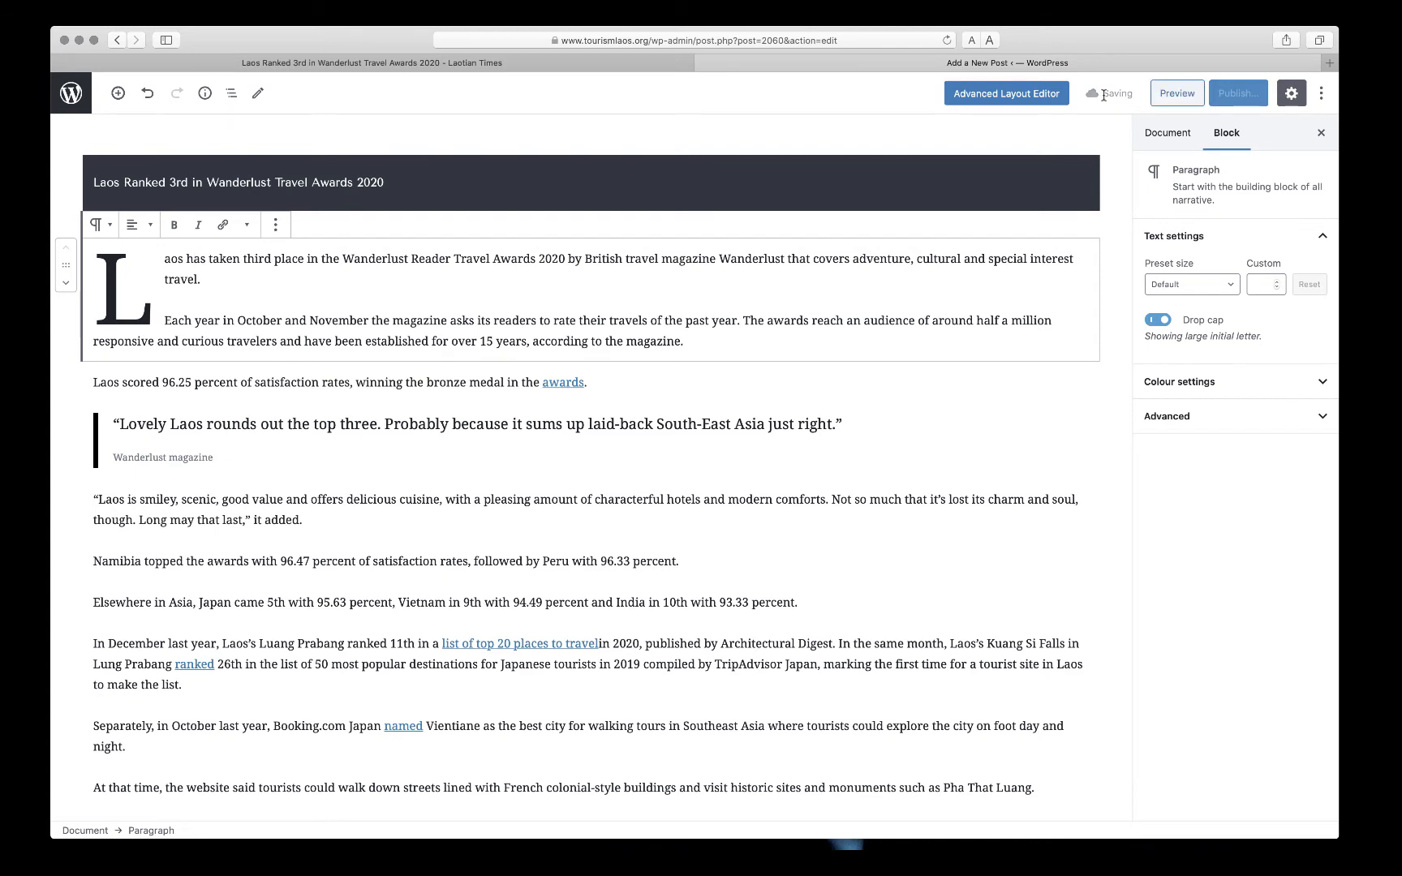
click(1177, 94)
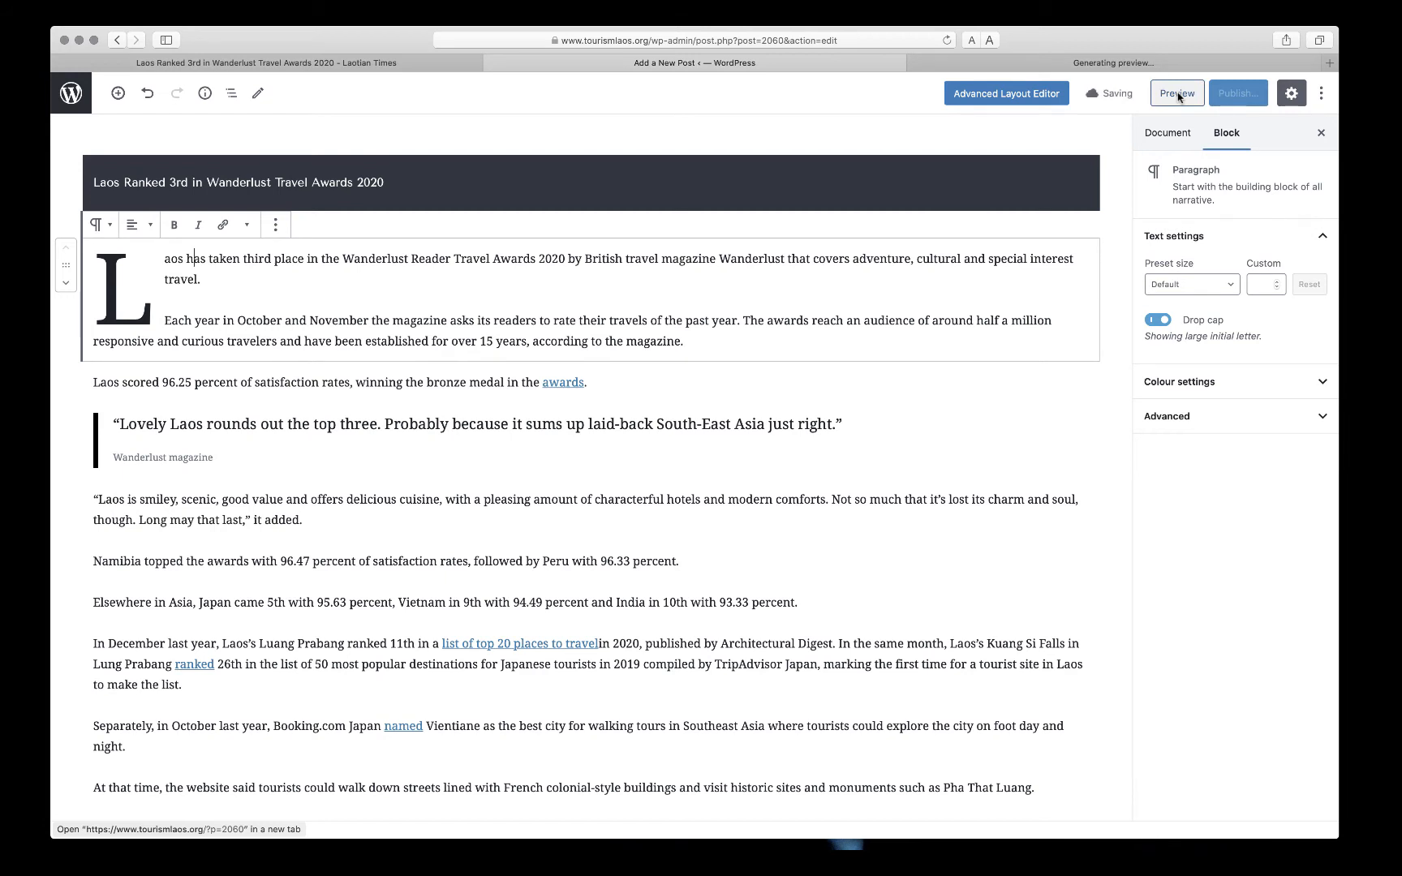
click(1177, 94)
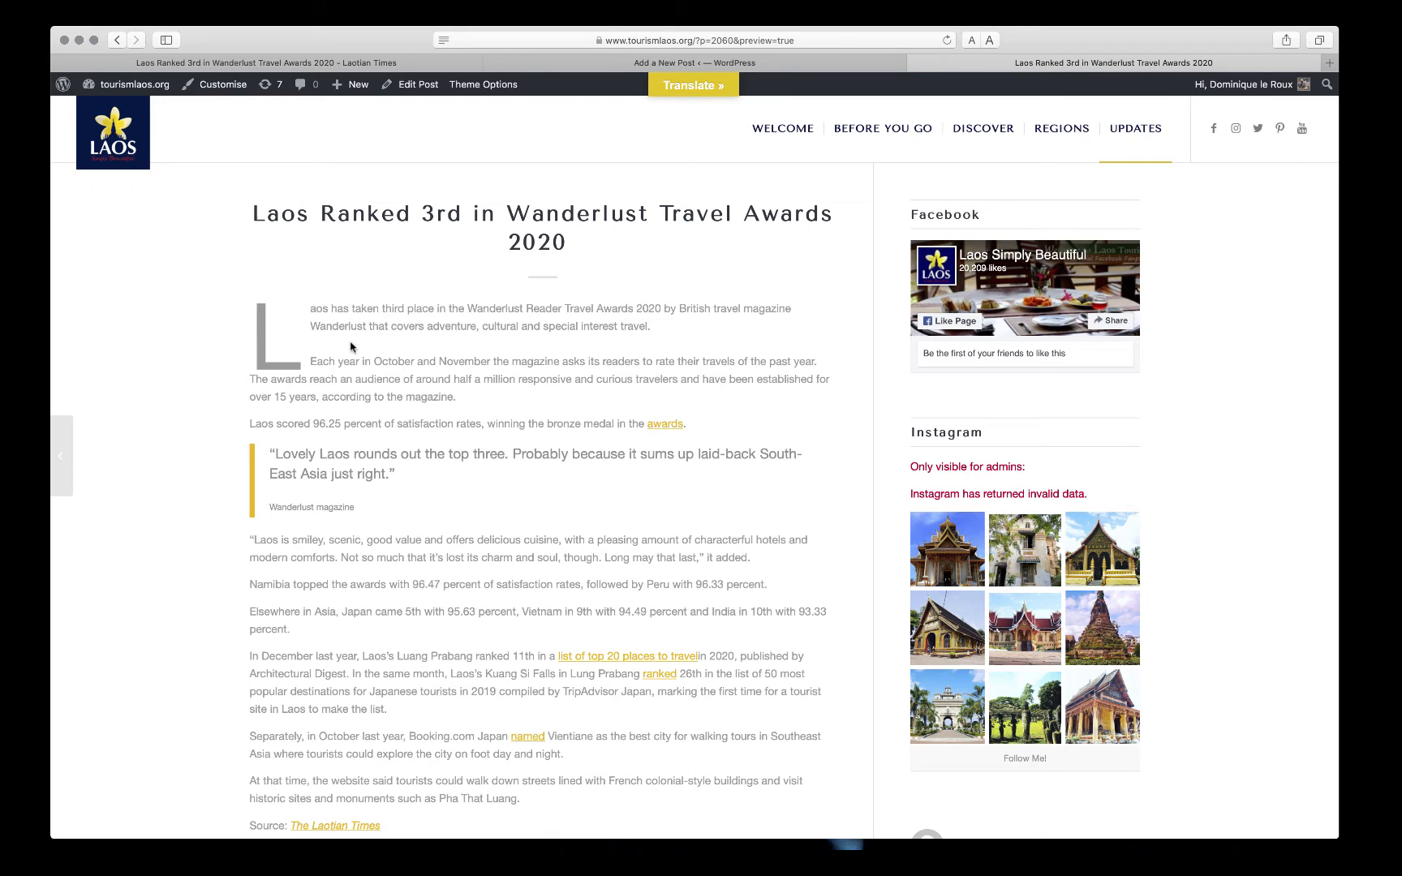
- Remove the blank line before "Each year in October and November" in the opening paragraph
click(772, 70)
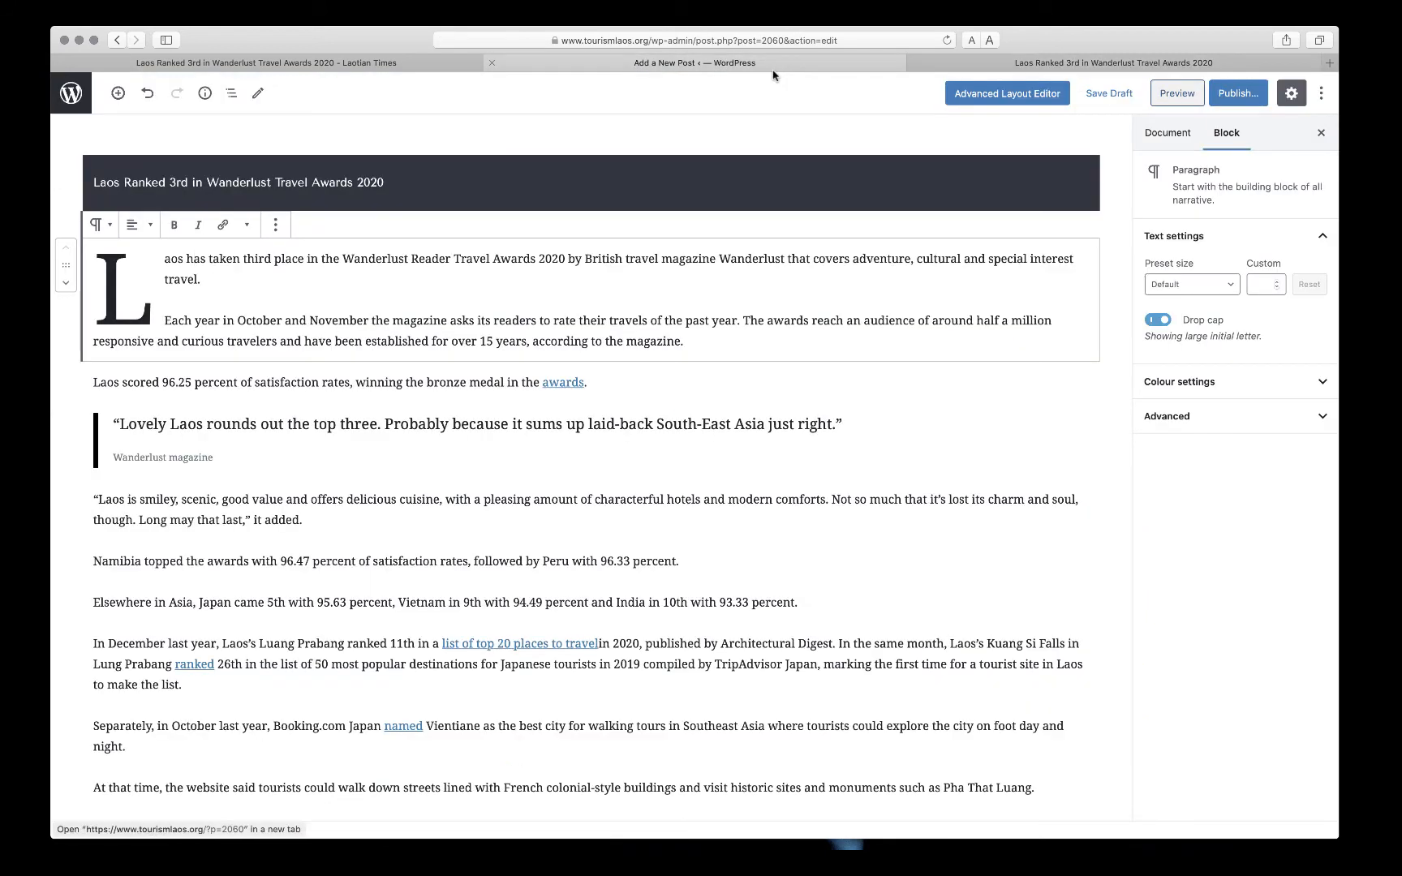
click(160, 320)
key(BackSpace)
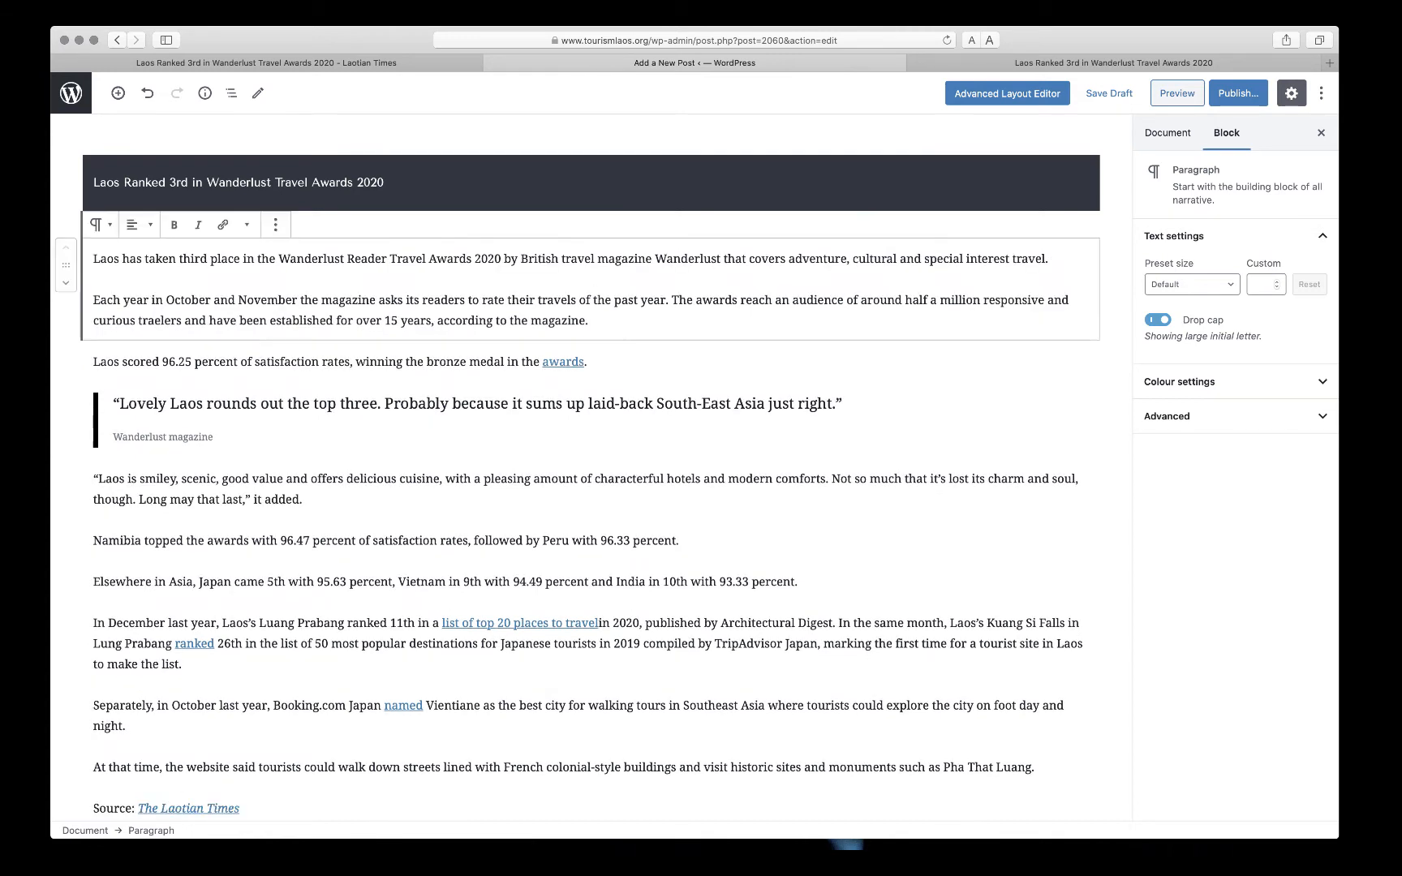
key(super+z)
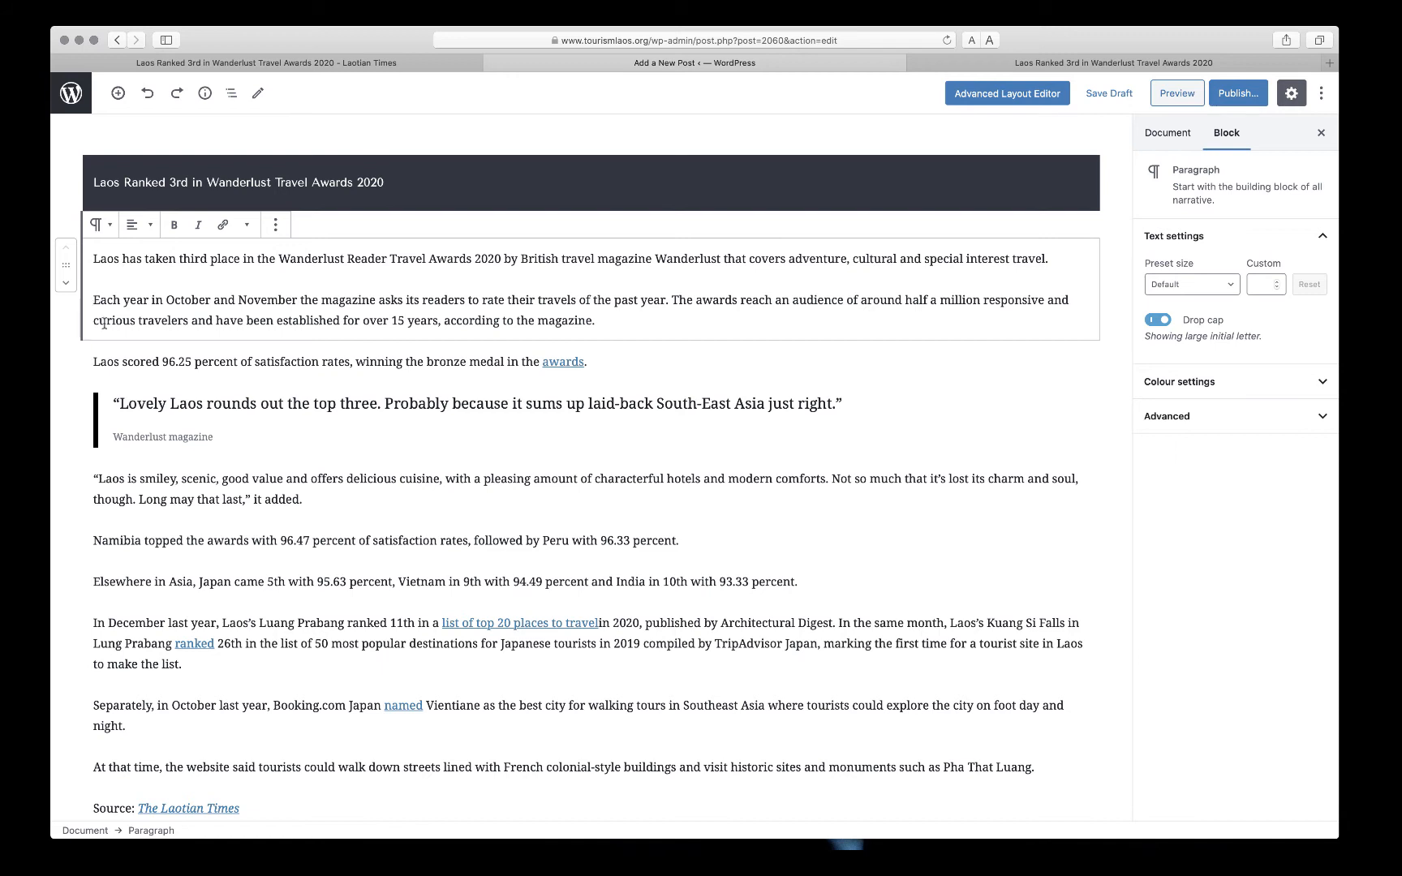
key(BackSpace)
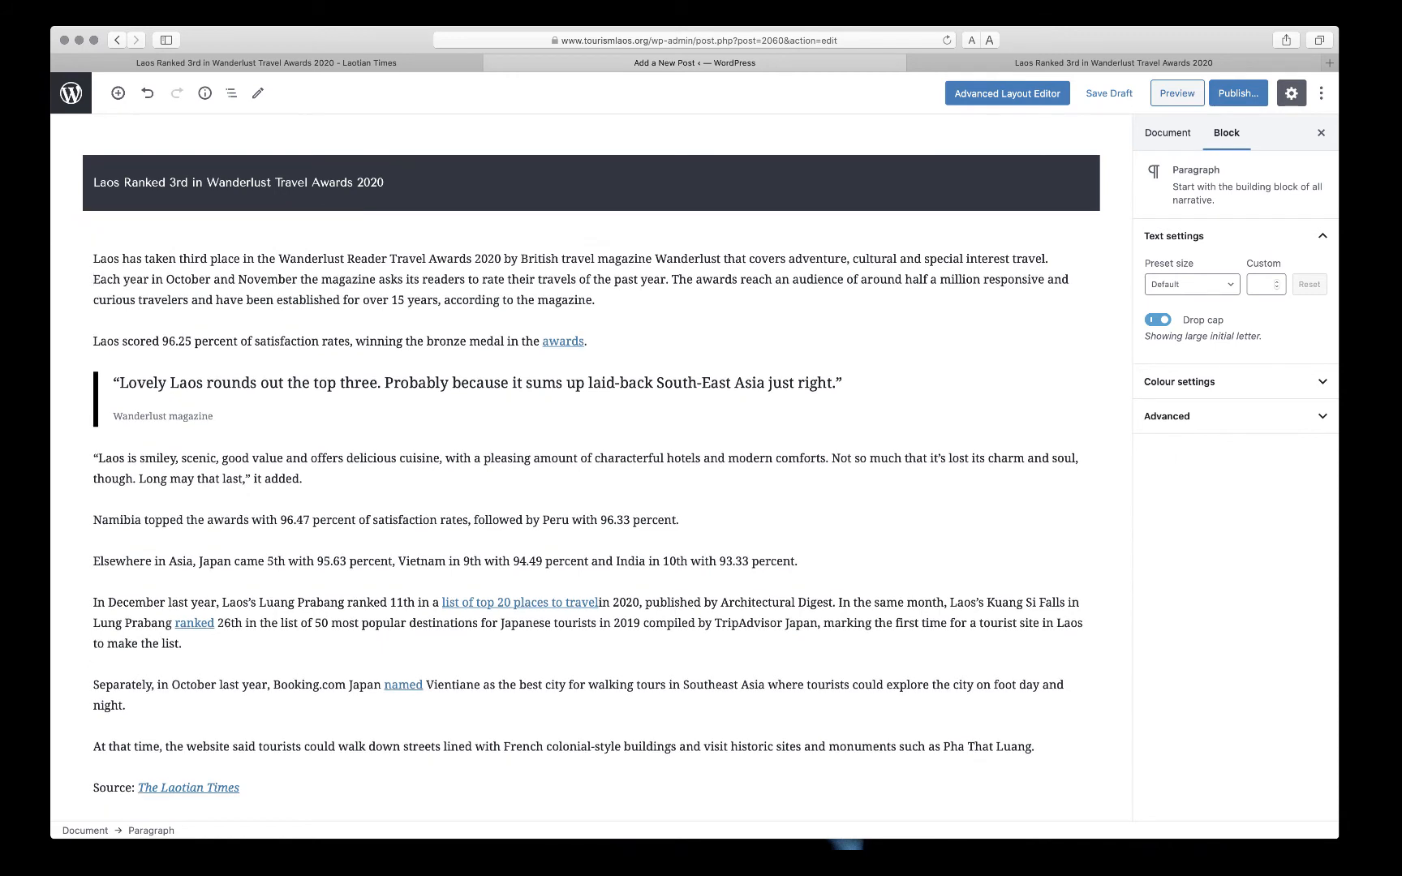
click(149, 263)
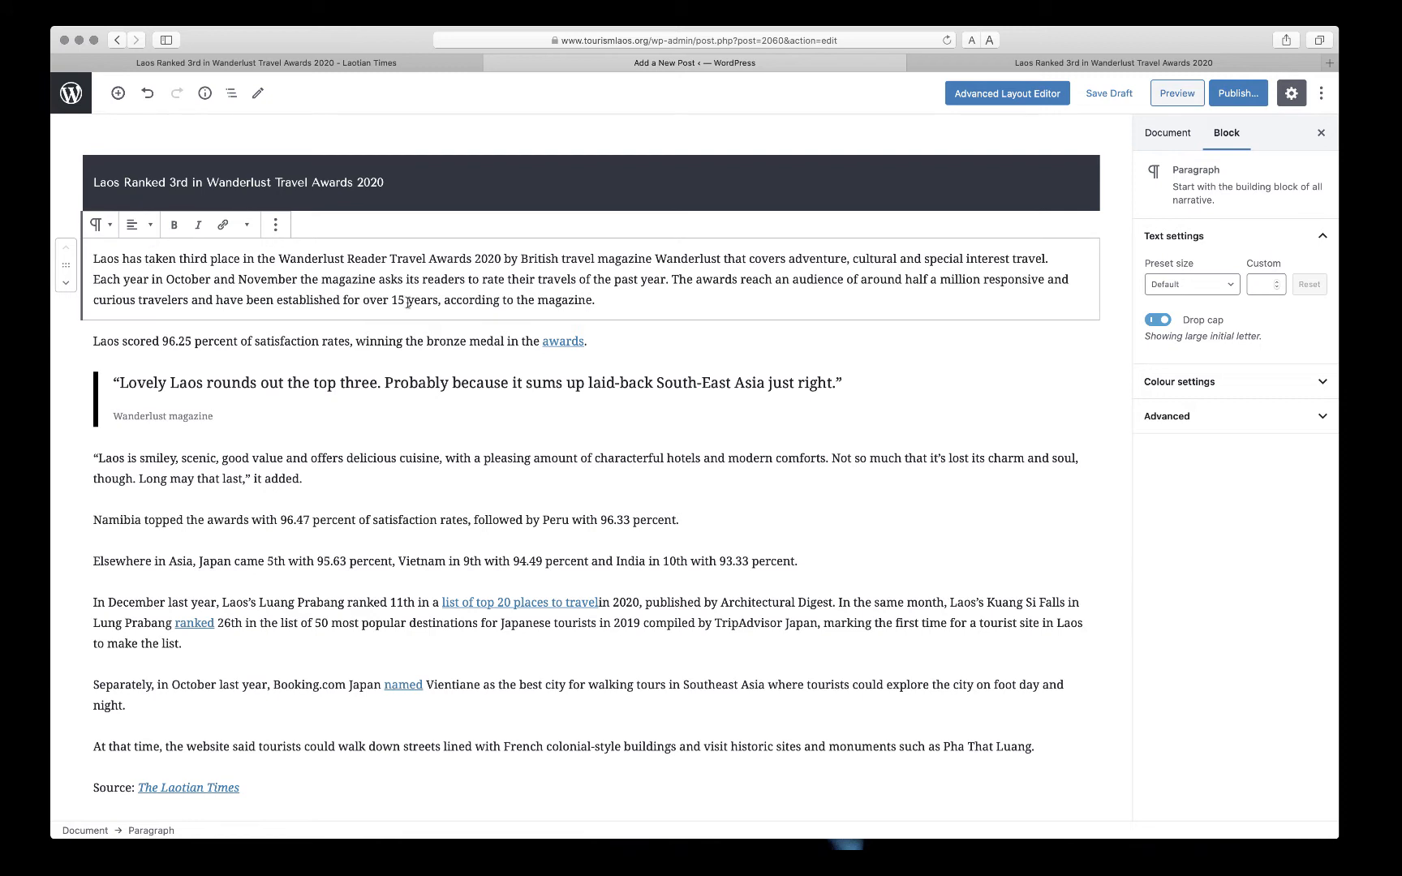
- Save the draft, check the tightened opening paragraph in the post preview, and close the preview
click(1103, 94)
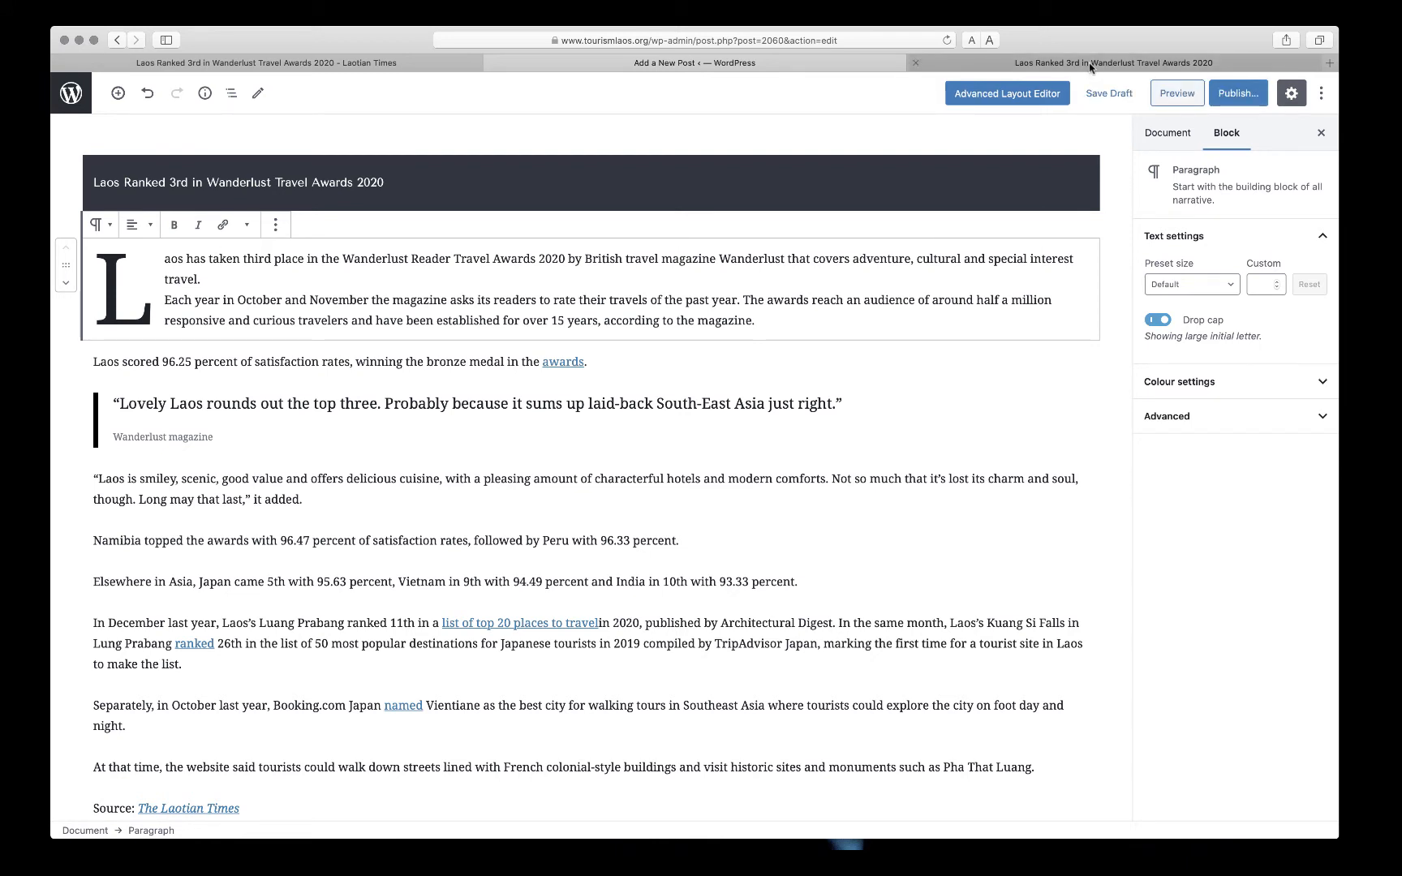
click(1090, 64)
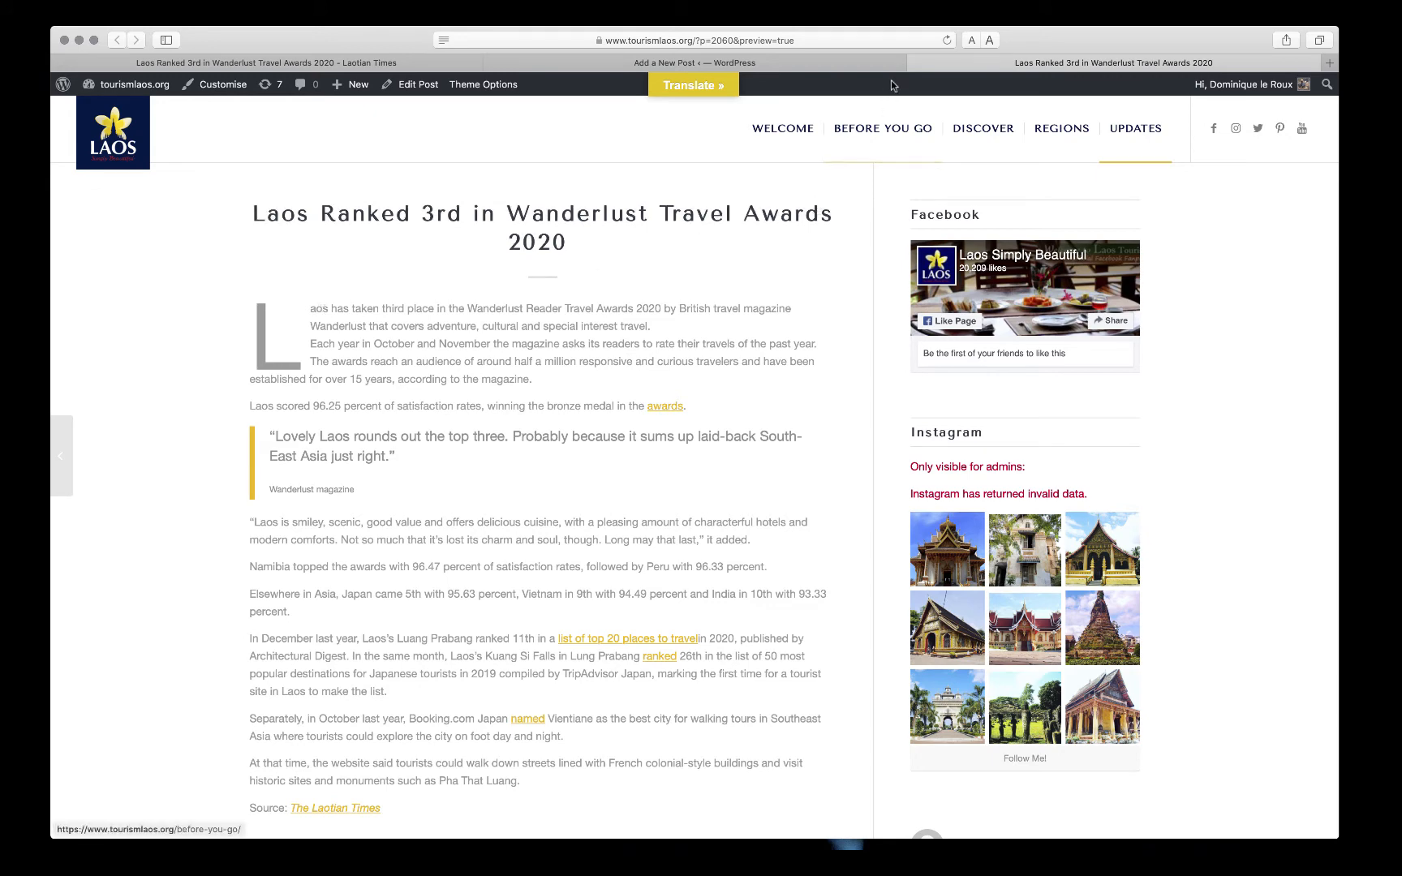
click(916, 63)
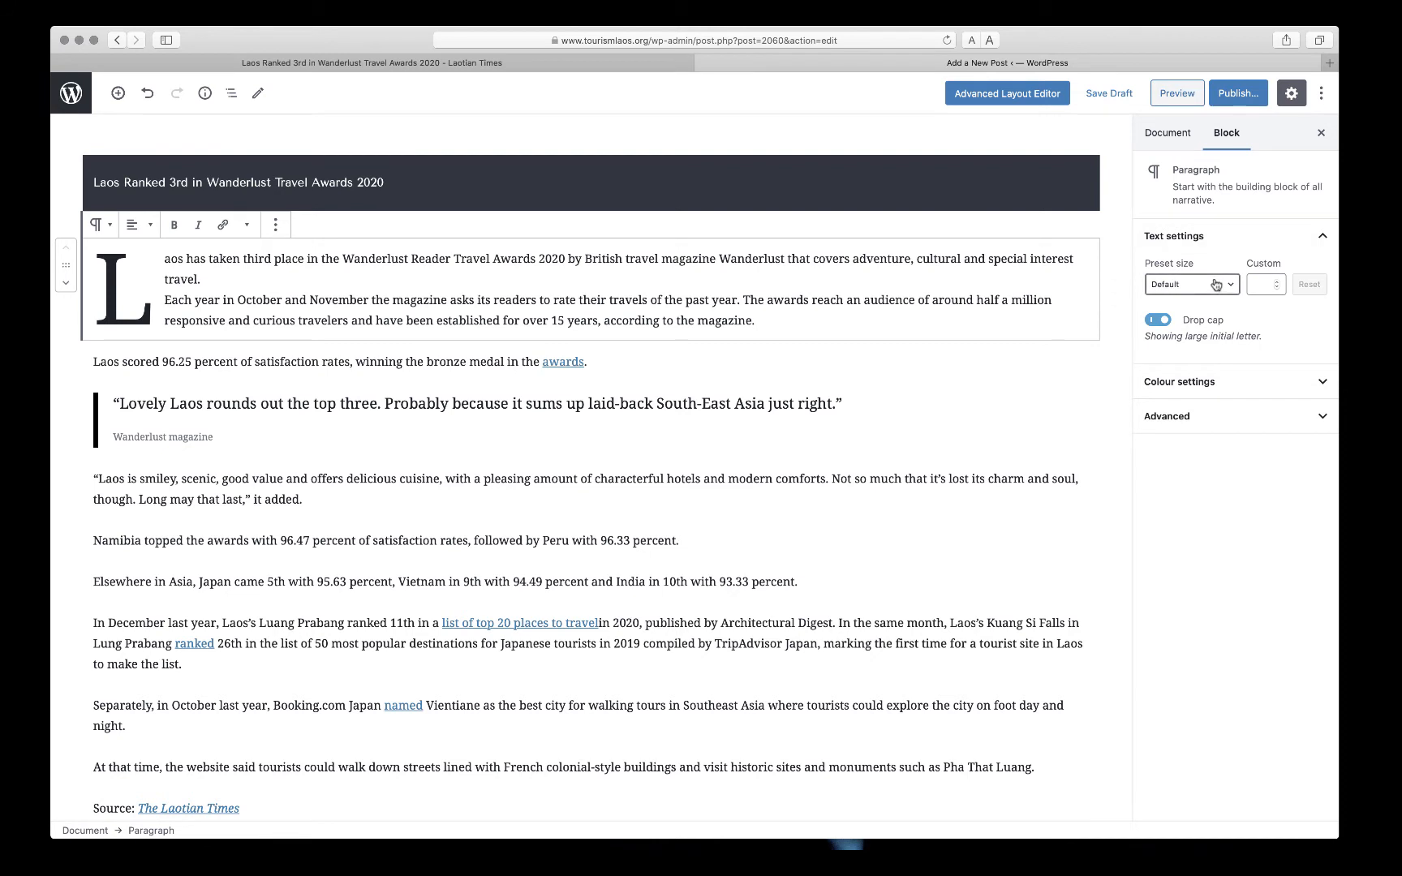
- Add the tags "Laos", "Wanderlust magazine" and "awards" in the post's document settings
click(1167, 134)
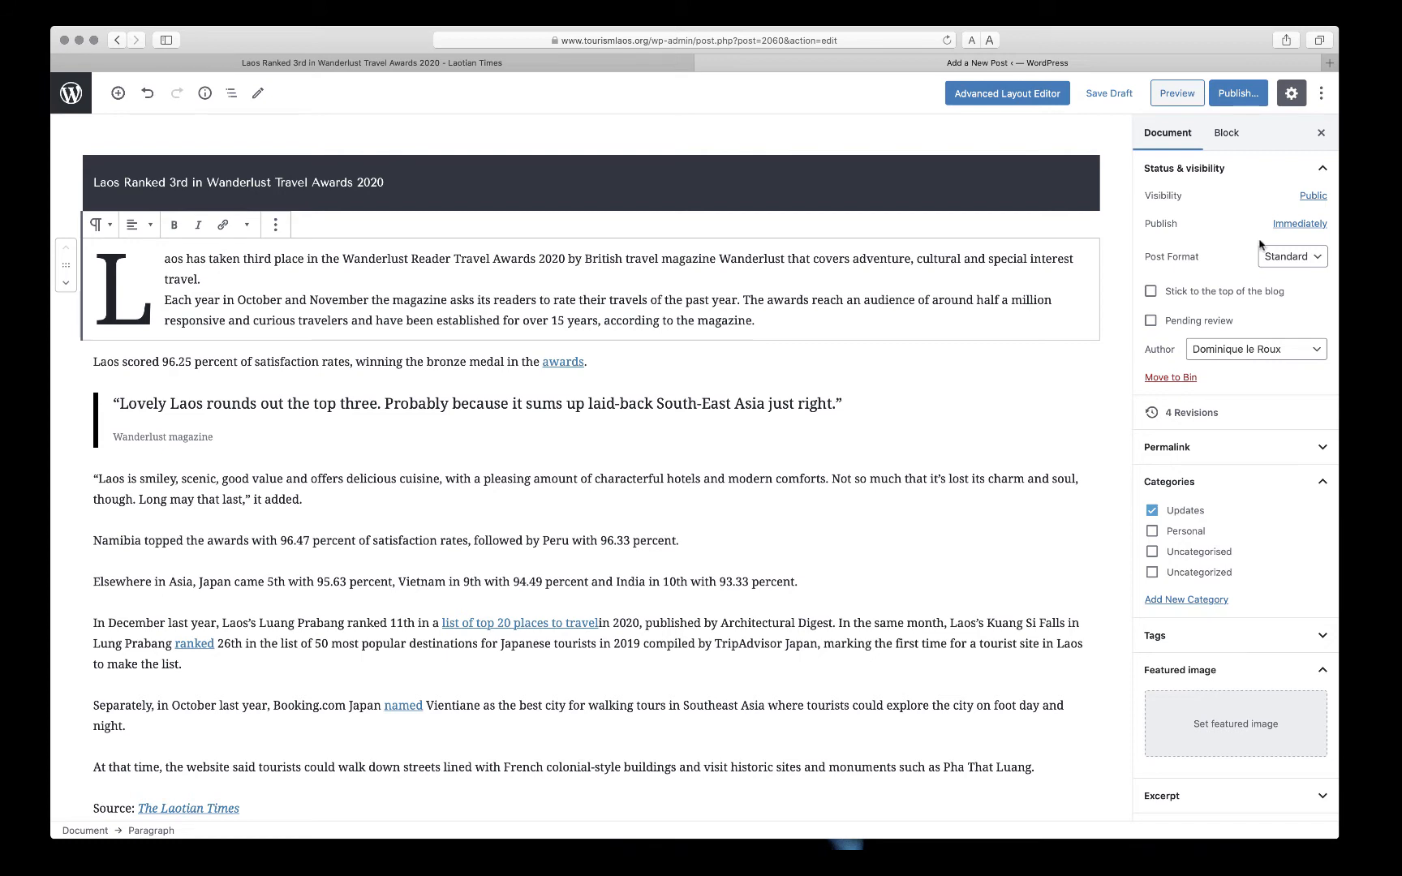
scroll(1255, 271, down, 3)
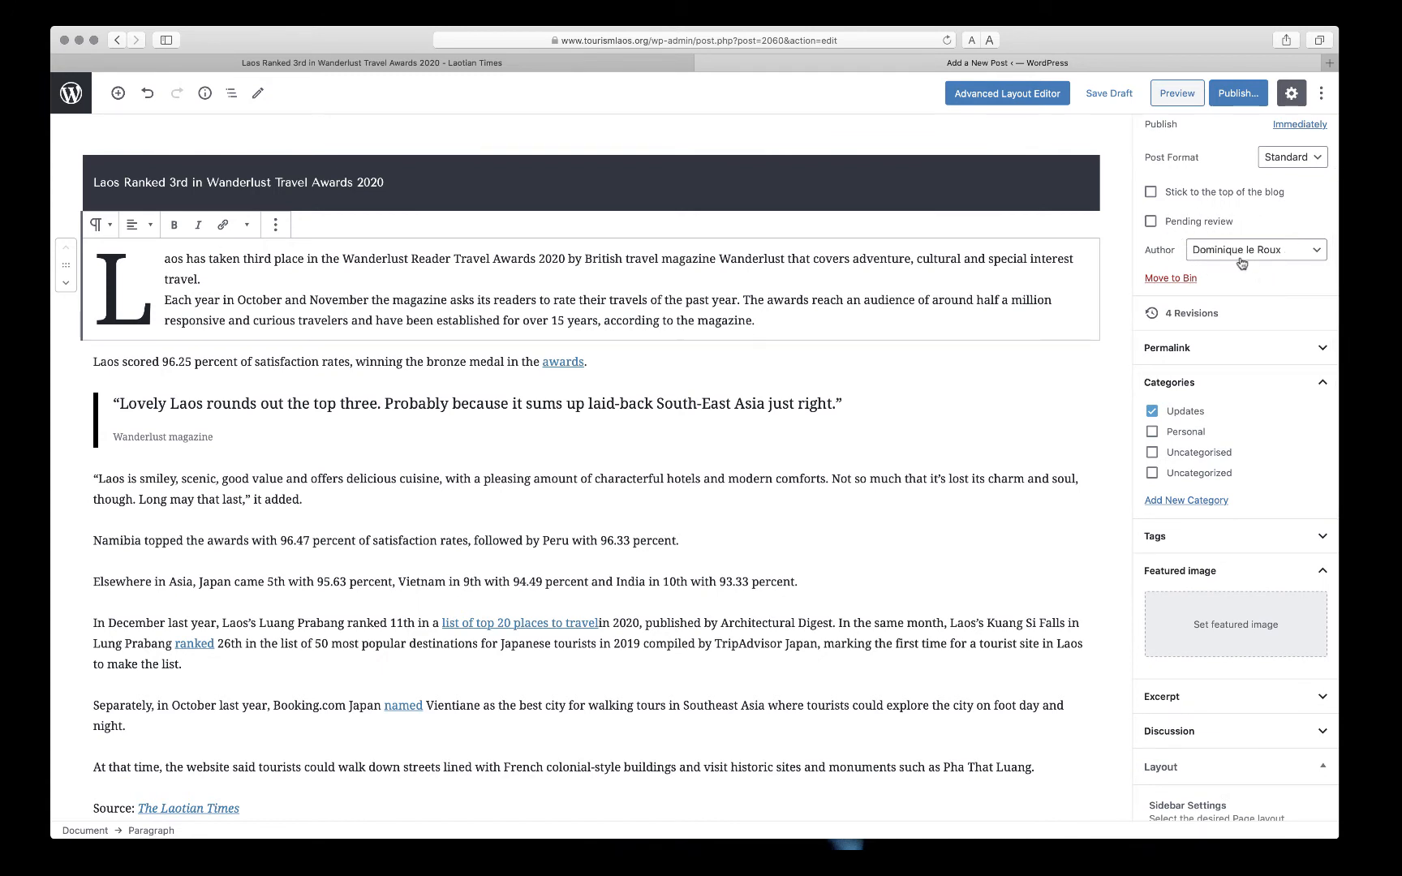
scroll(1244, 263, down, 5)
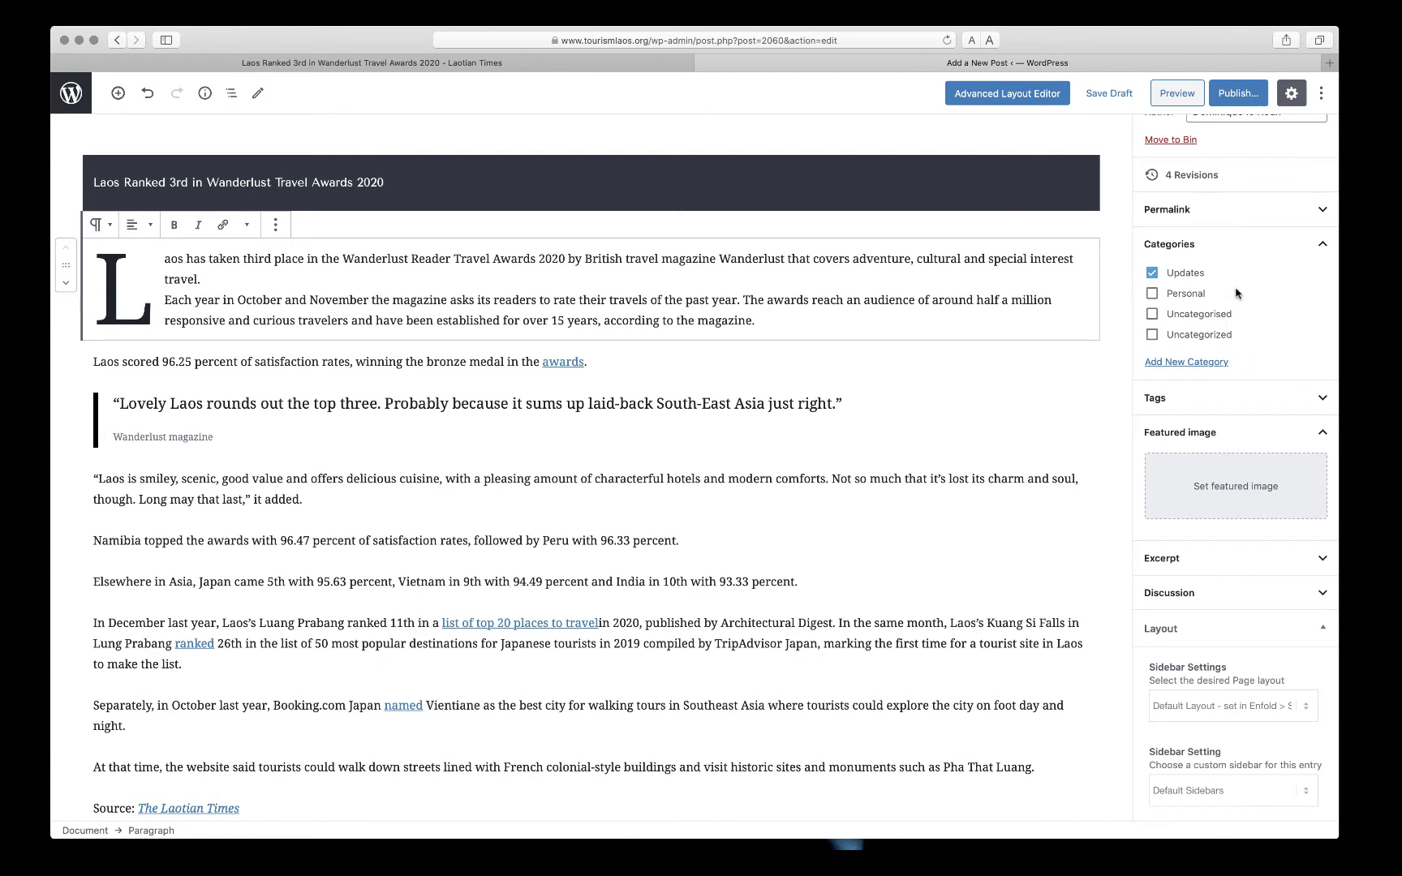
scroll(1270, 299, down, 3)
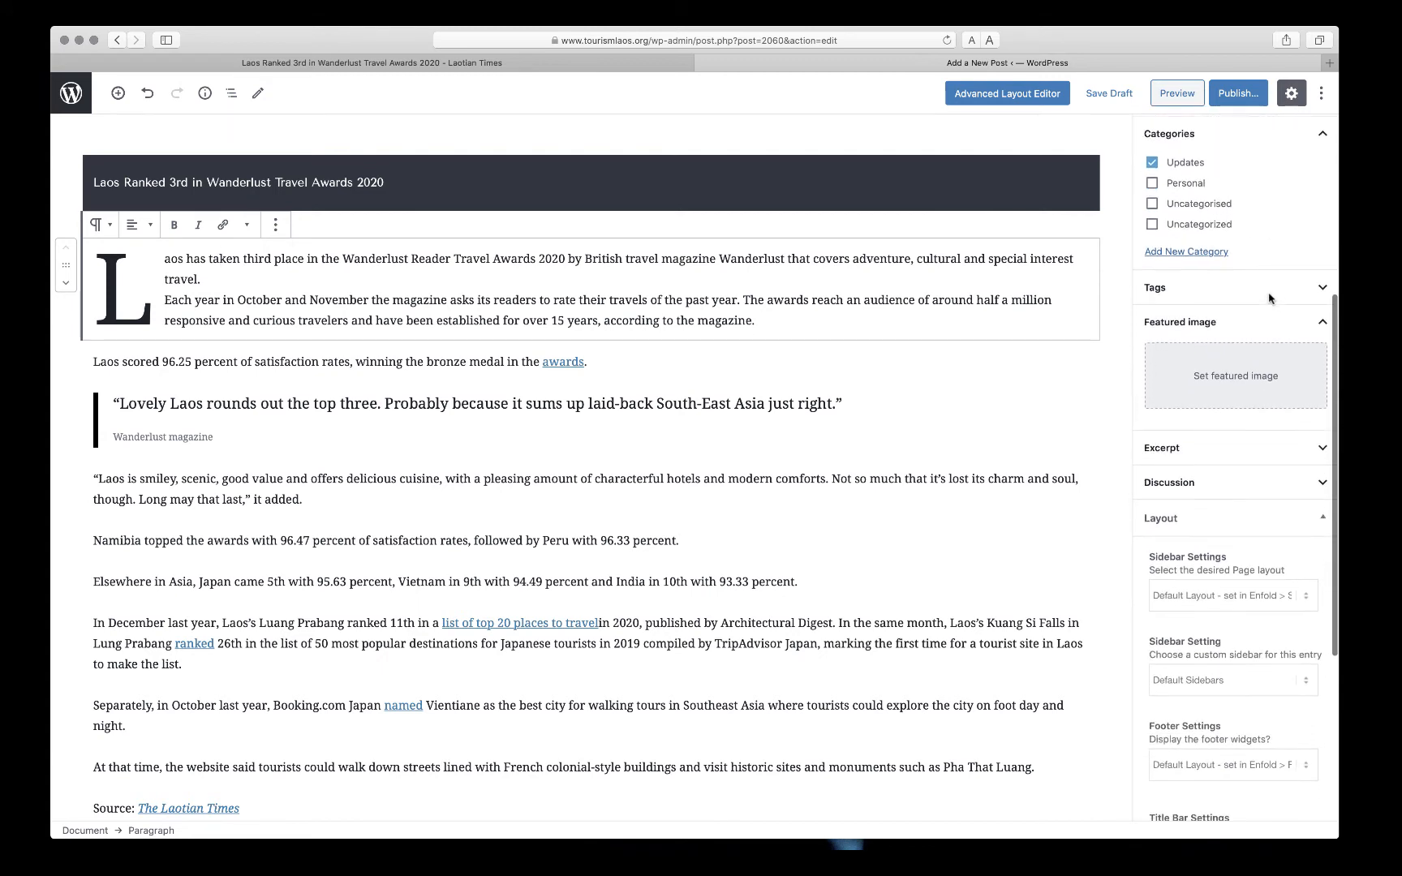
click(1322, 289)
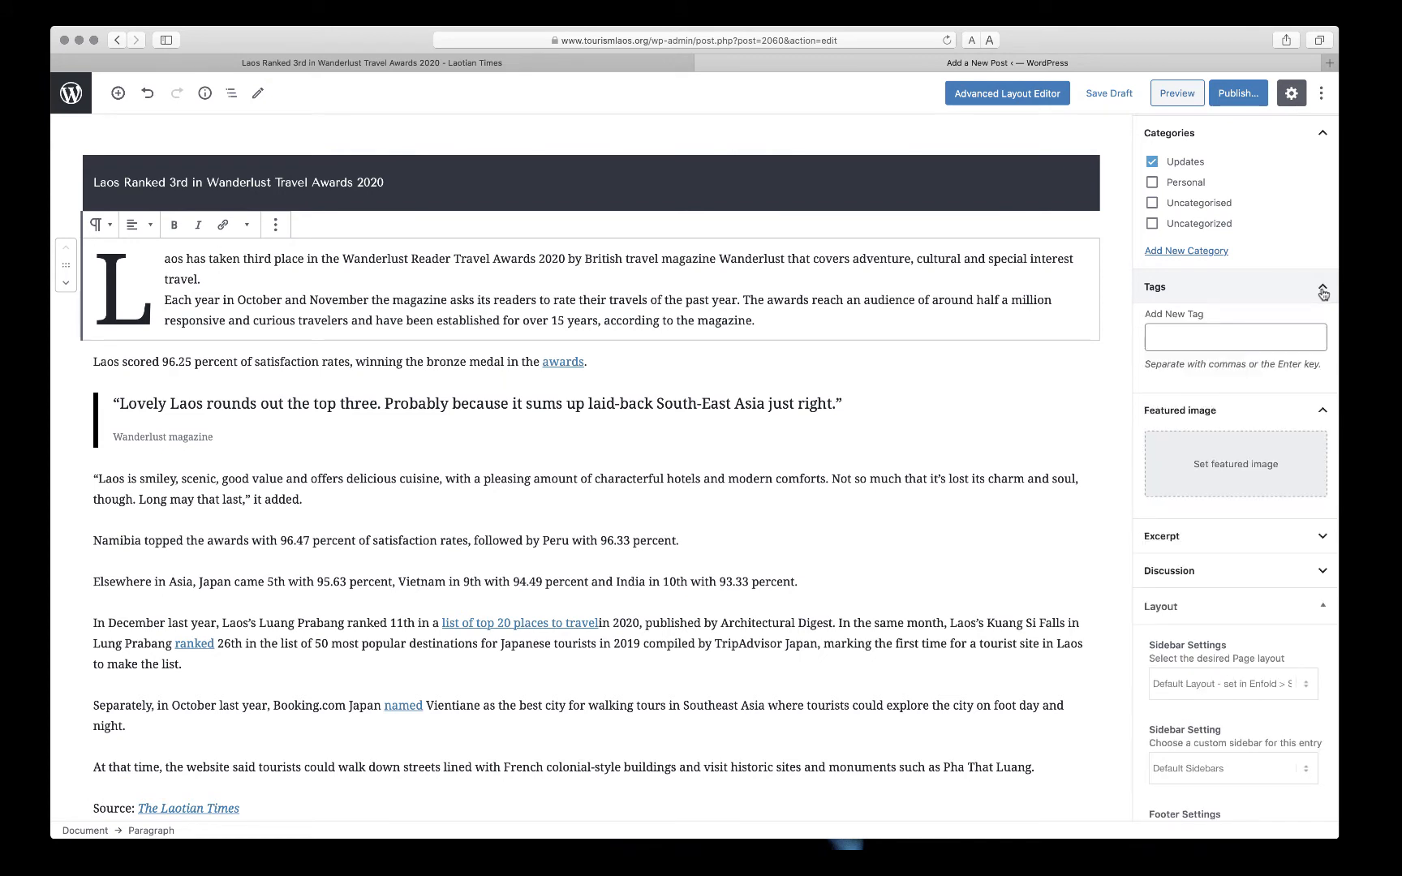
click(1237, 336)
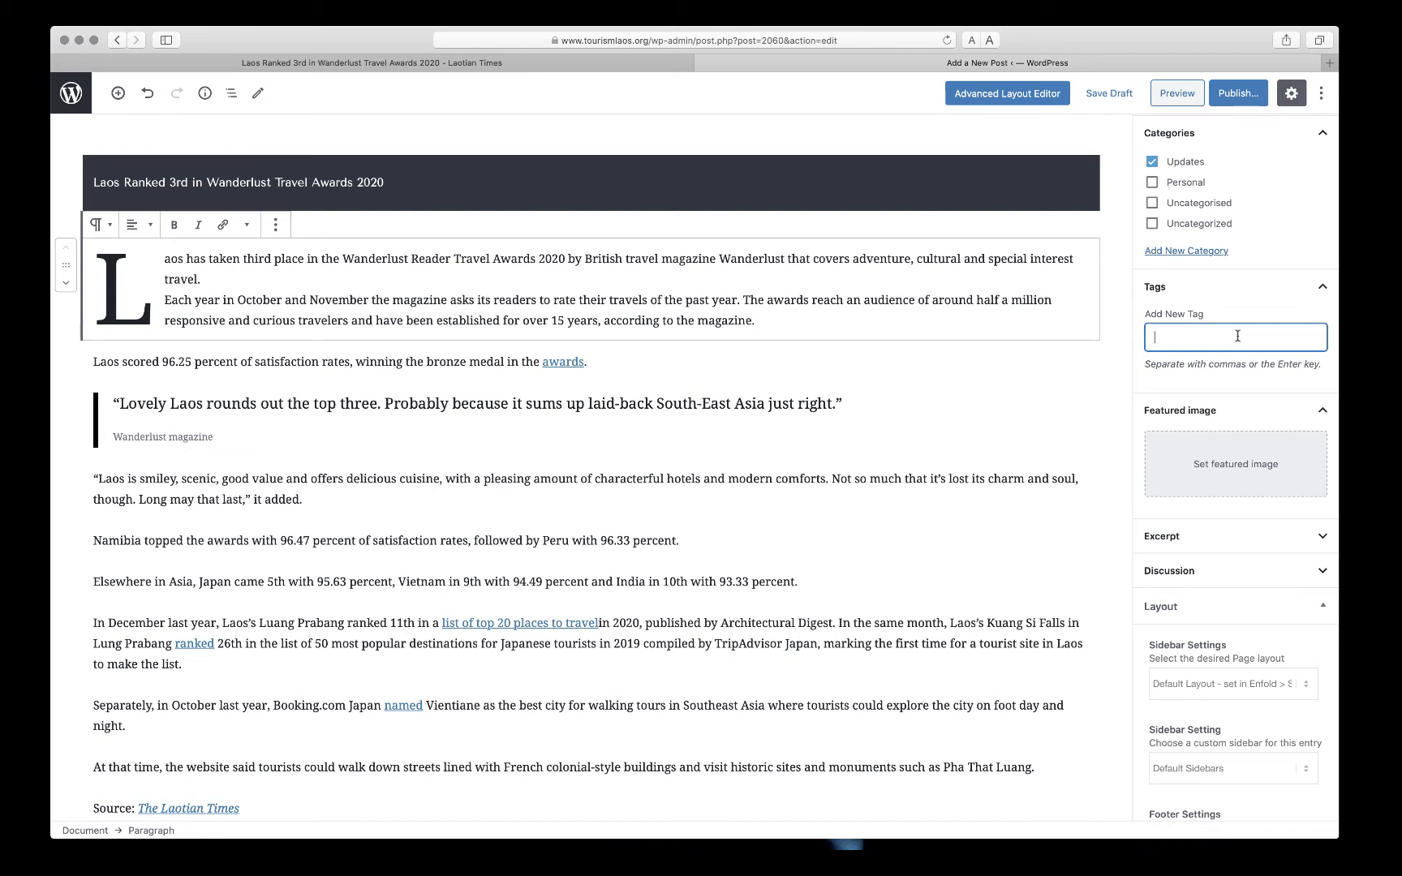
text(Laos)
key(Return)
text(Wanderlust magazine)
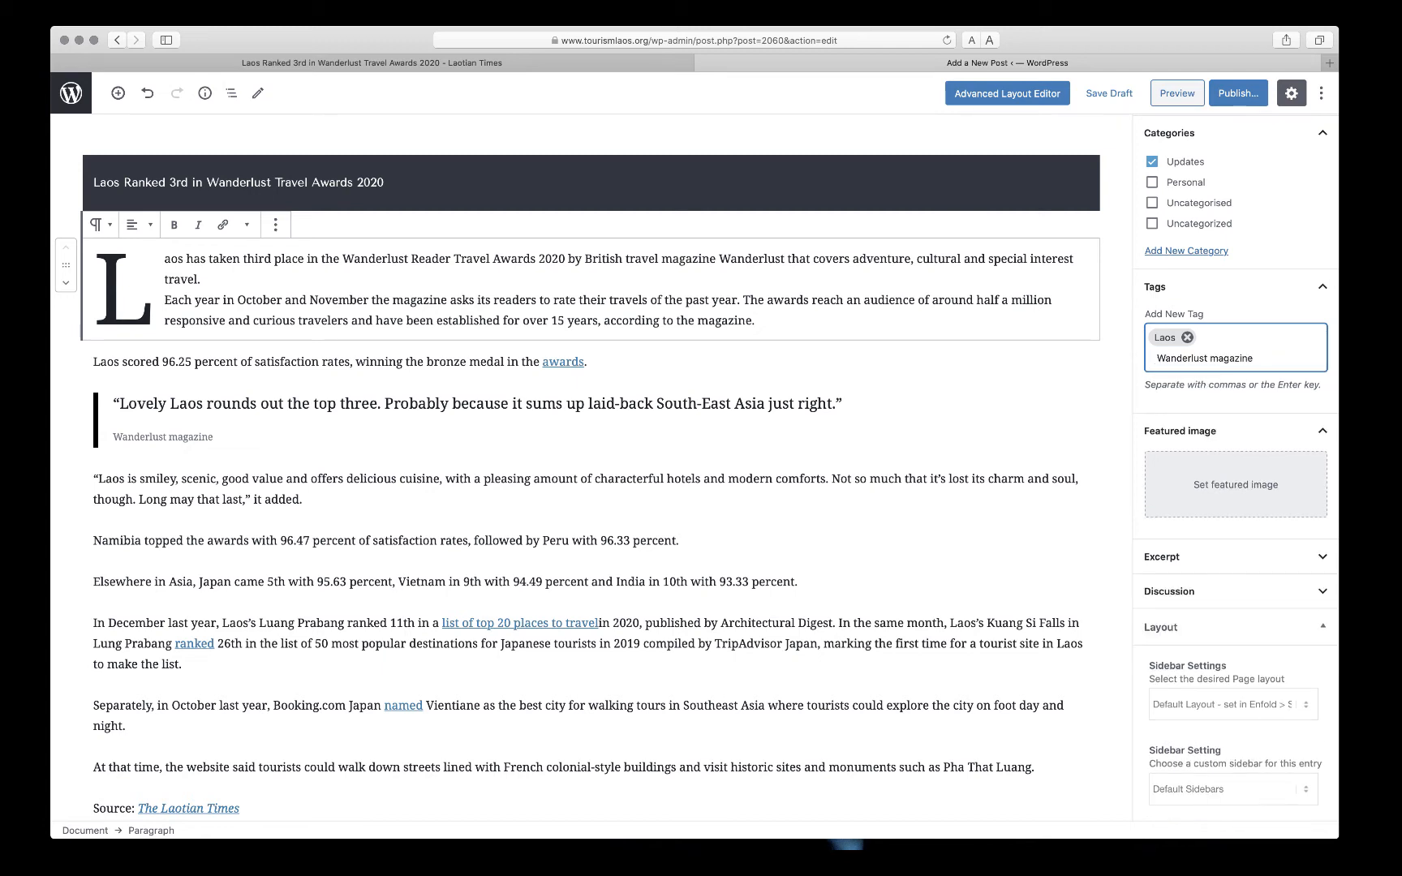
key(Return)
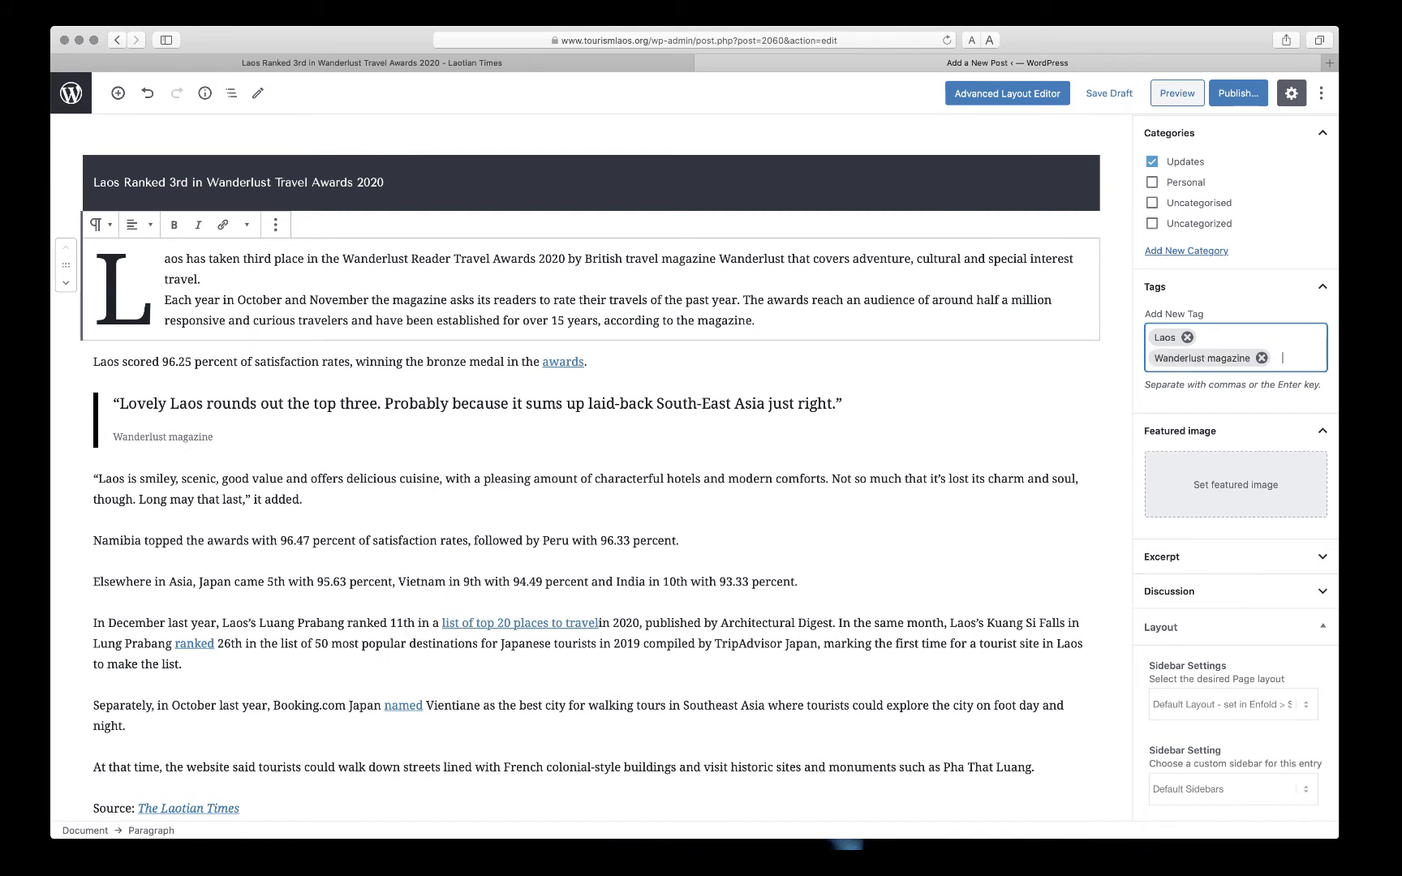
text(awards)
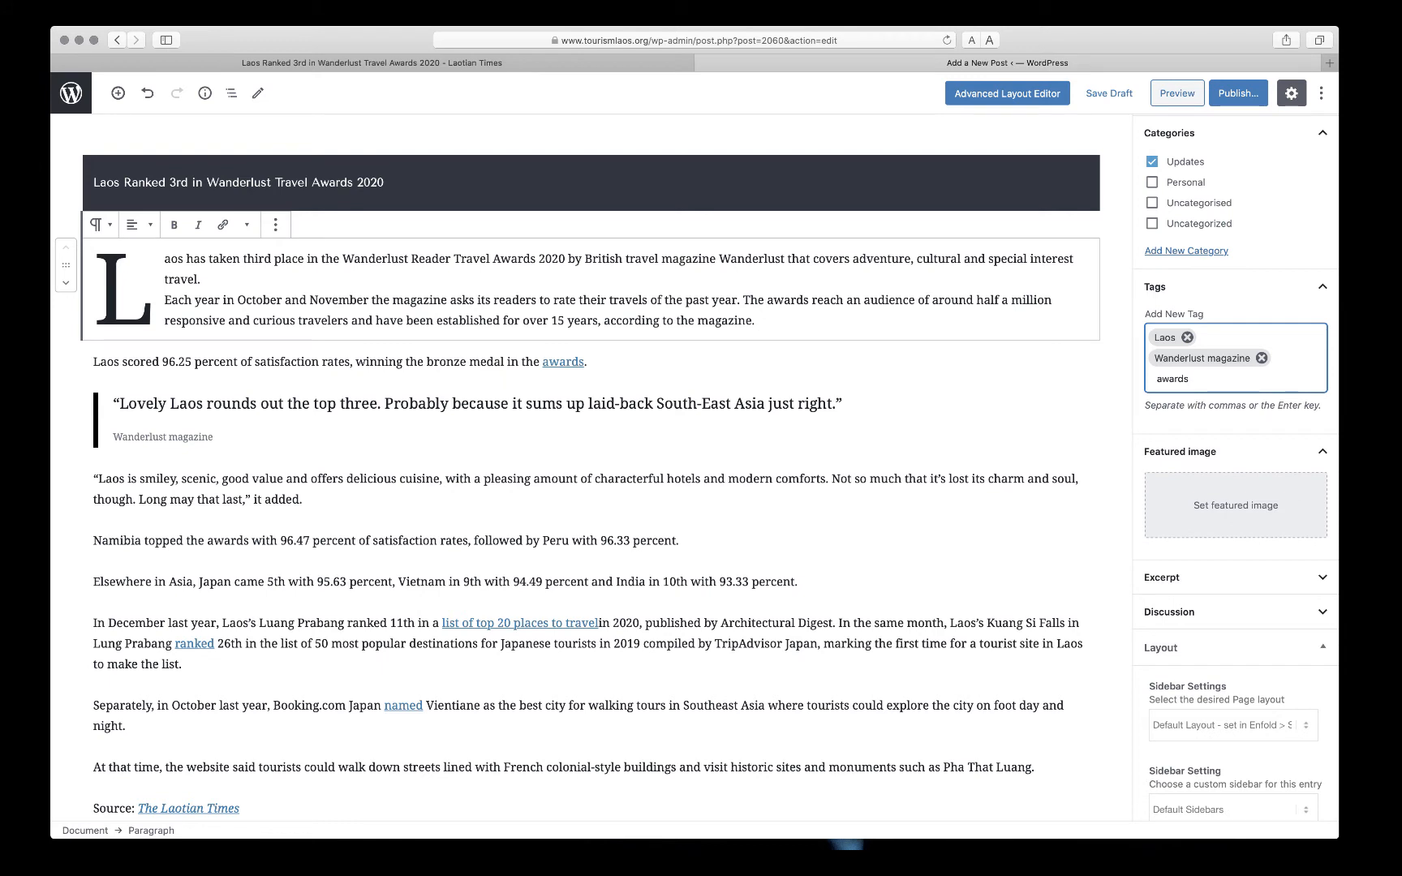
key(Return)
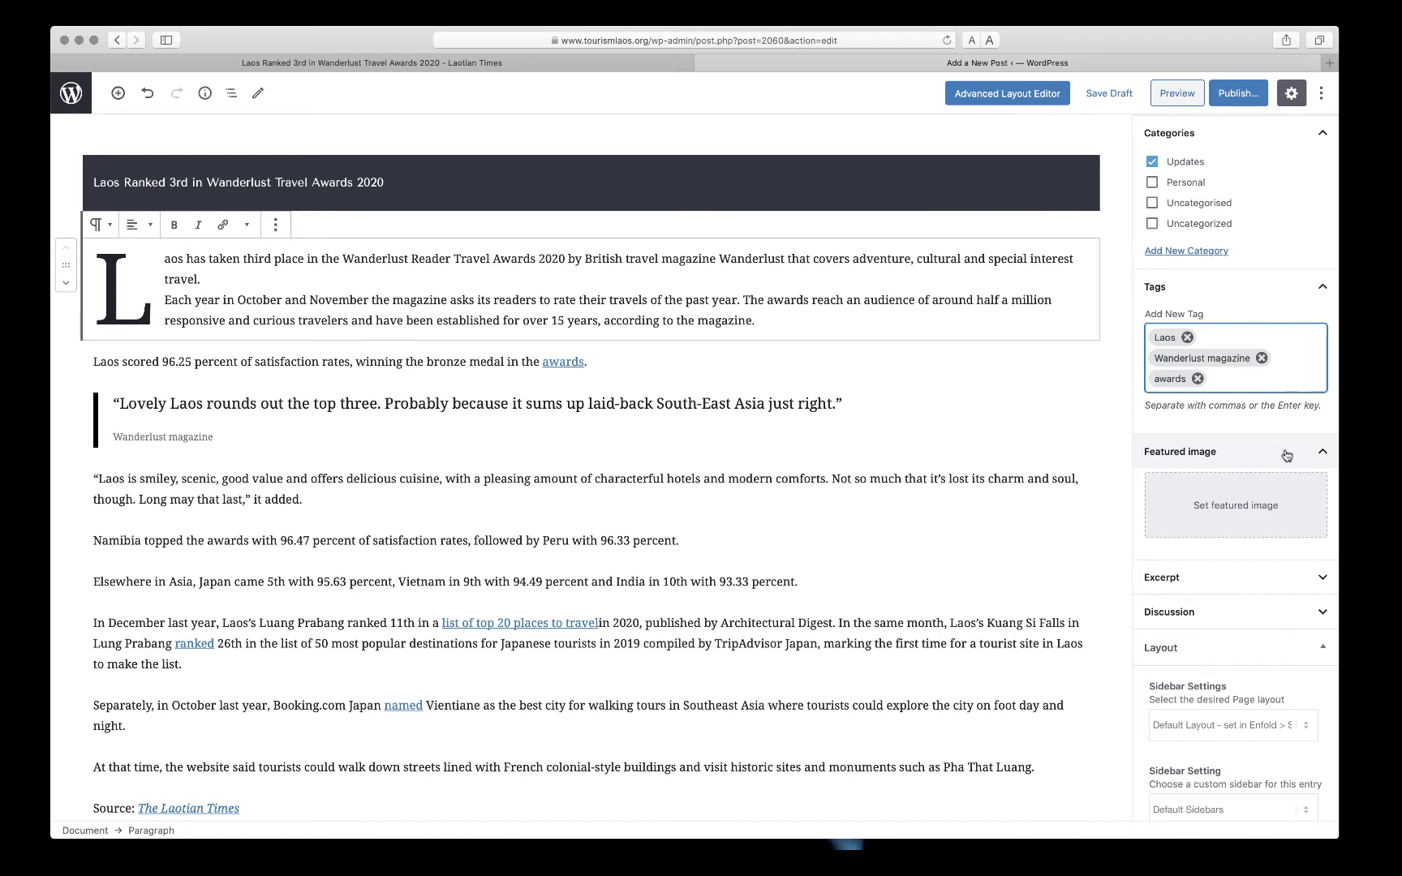
- Add the descriptive tags "smiley", "scenic" and "good value" to the post
text(smiley)
key(Return)
text(scenic)
key(Return)
text(good value)
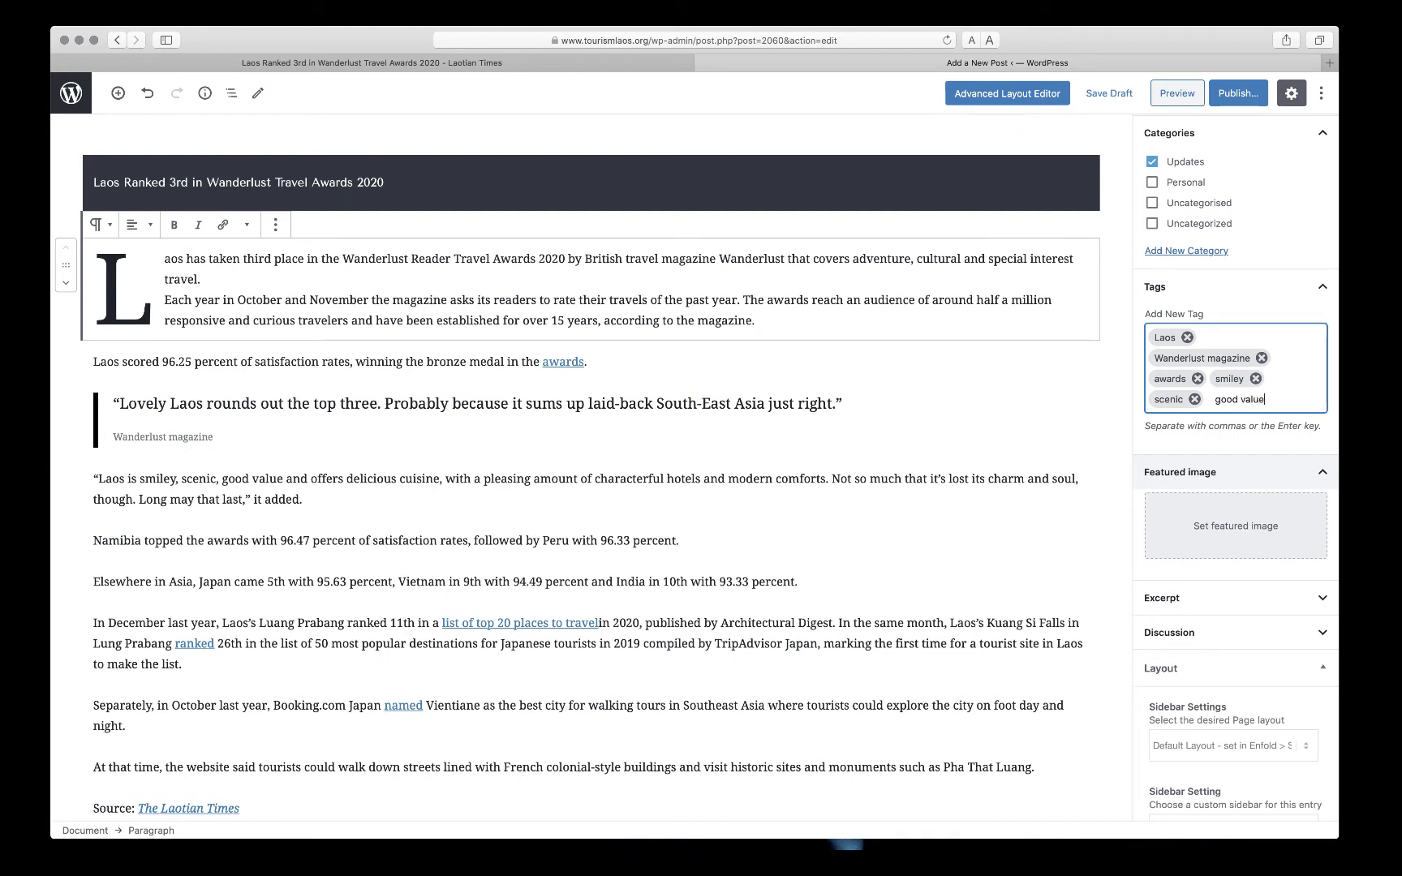
key(Return)
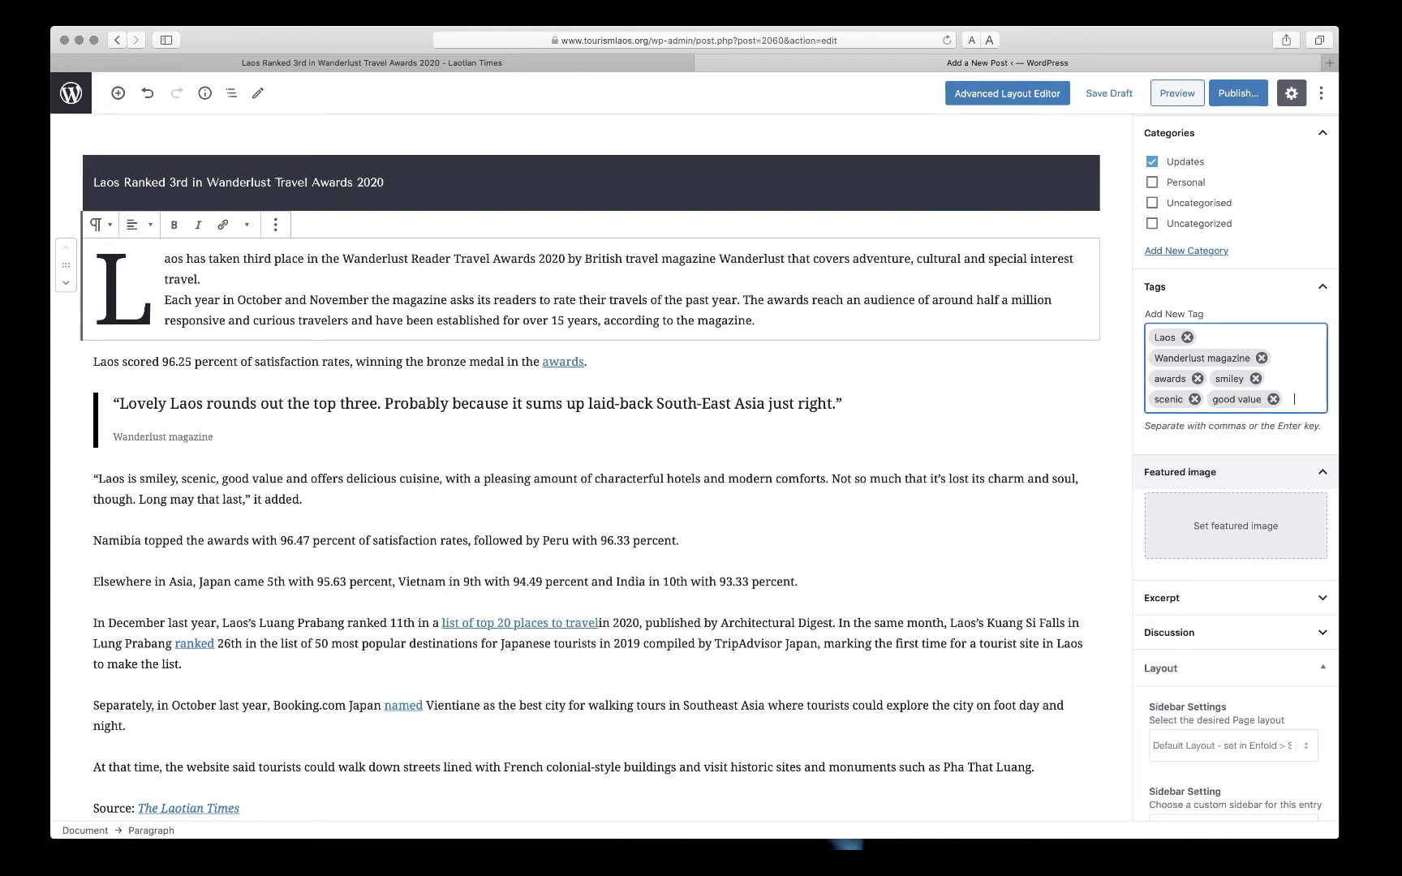
- Add the tags "southeast asia", "asean", "Asia", "travel" and "bucketlist" to the post
text(southeast asia)
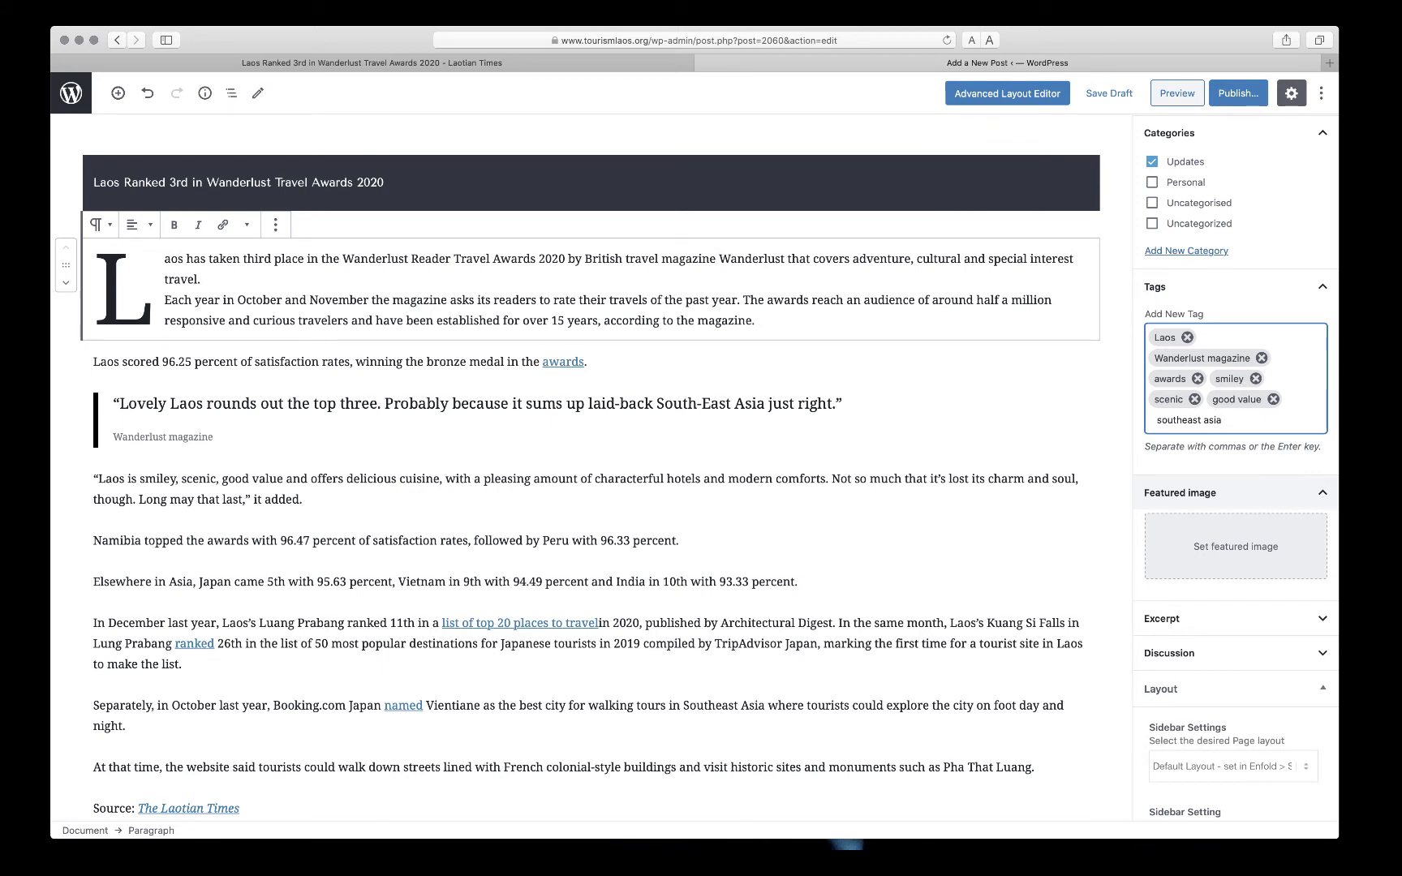
key(Return)
text(asean)
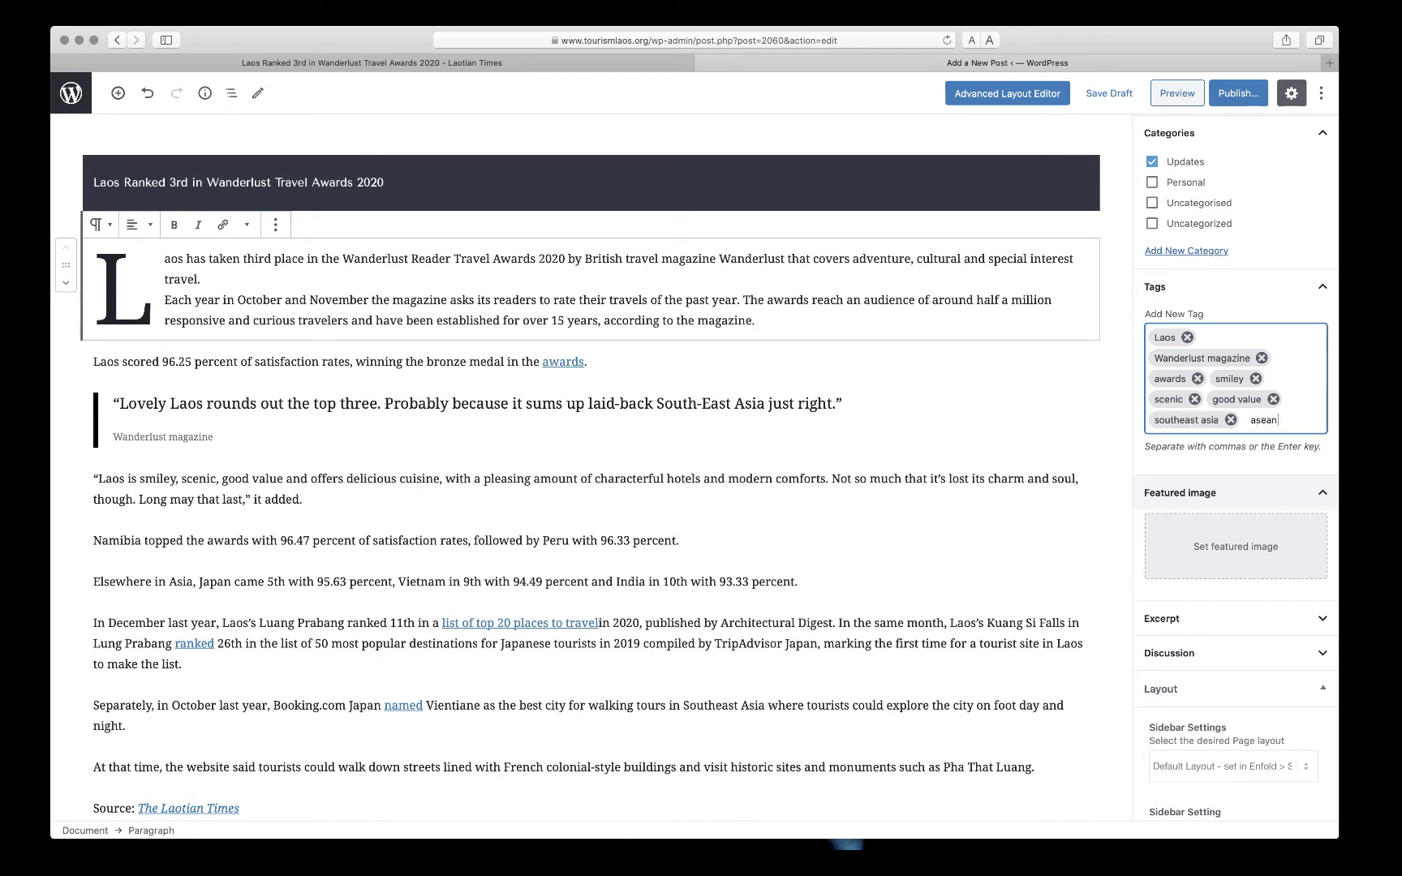
key(Return)
text(Asia)
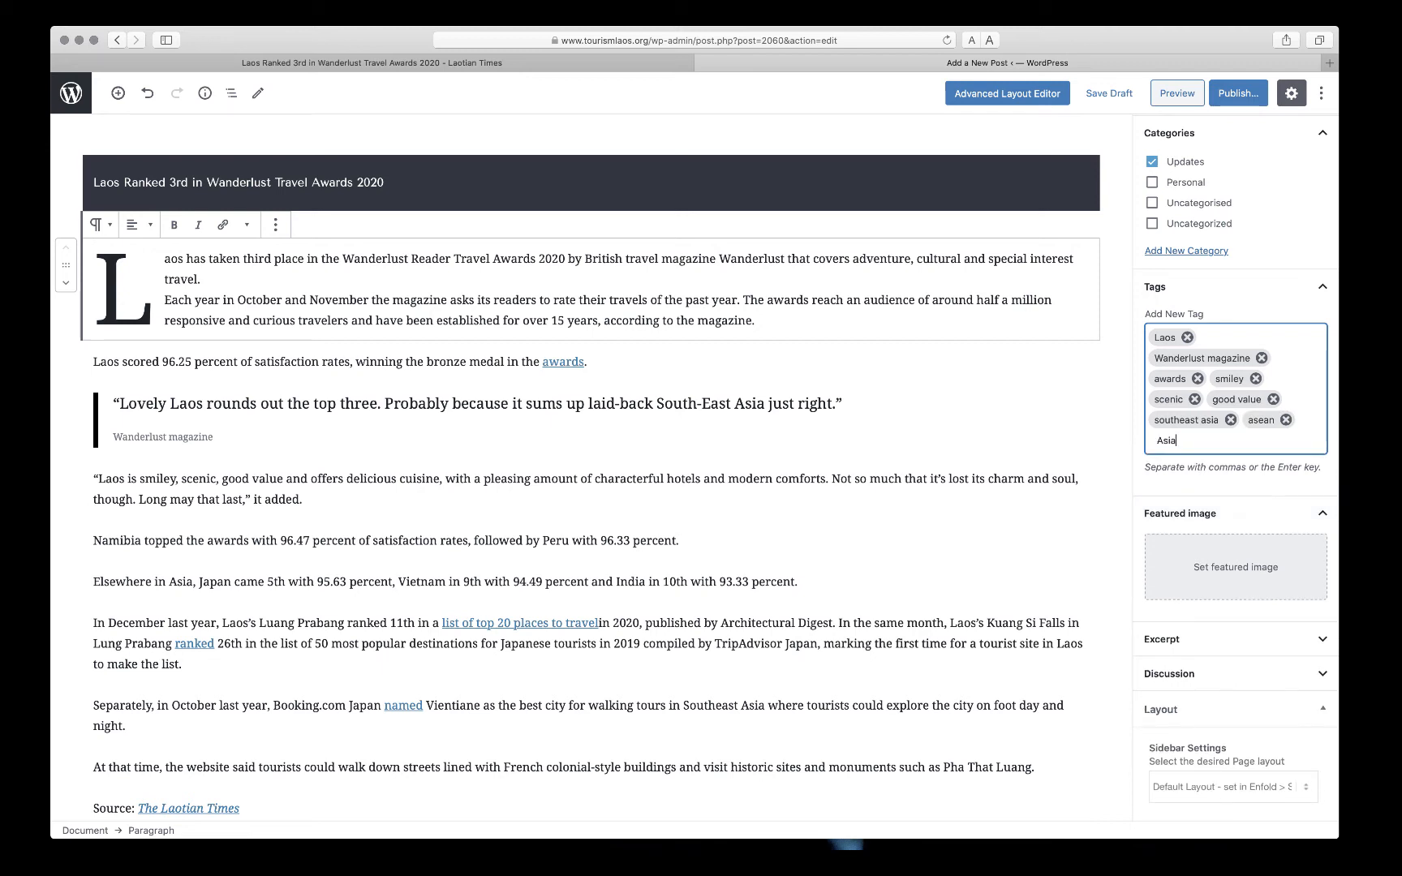
key(Return)
text(travel)
key(Return)
text(ketlist)
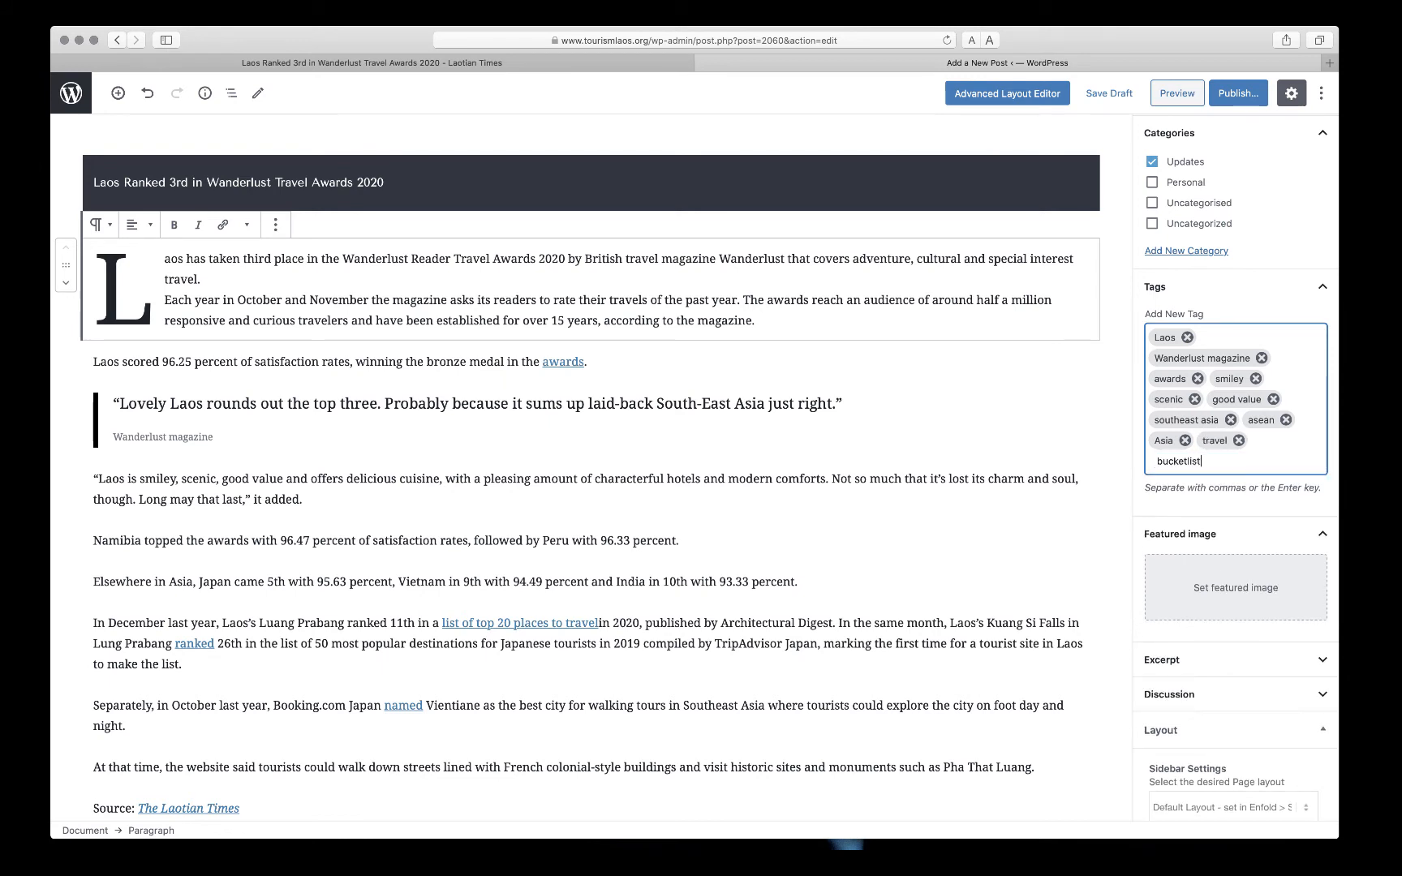
key(Return)
- Save the main photo of the Laotian Times article to the Downloads folder for use as the featured image
scroll(1308, 471, down, 5)
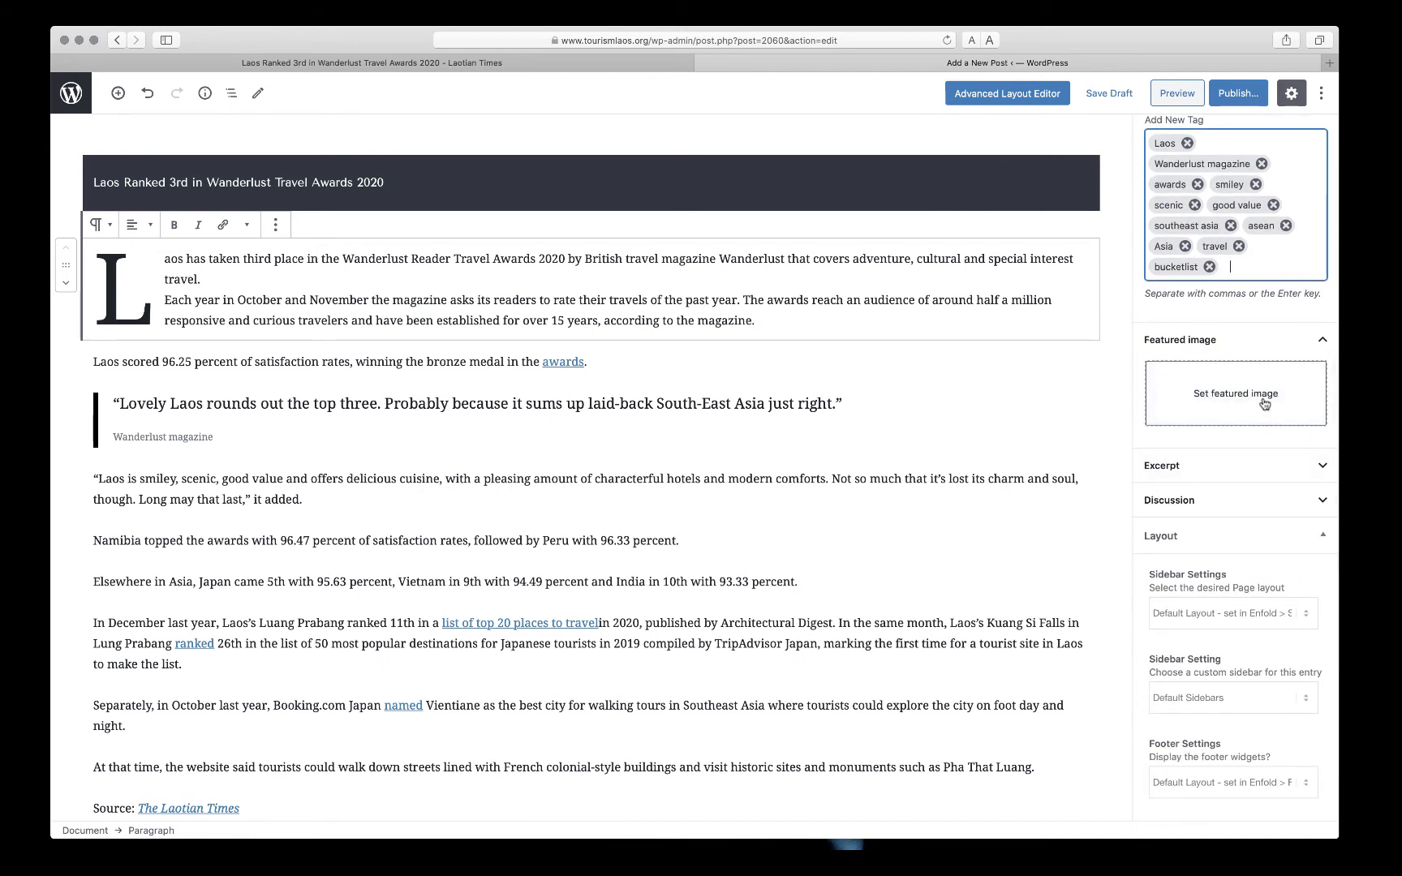
click(618, 69)
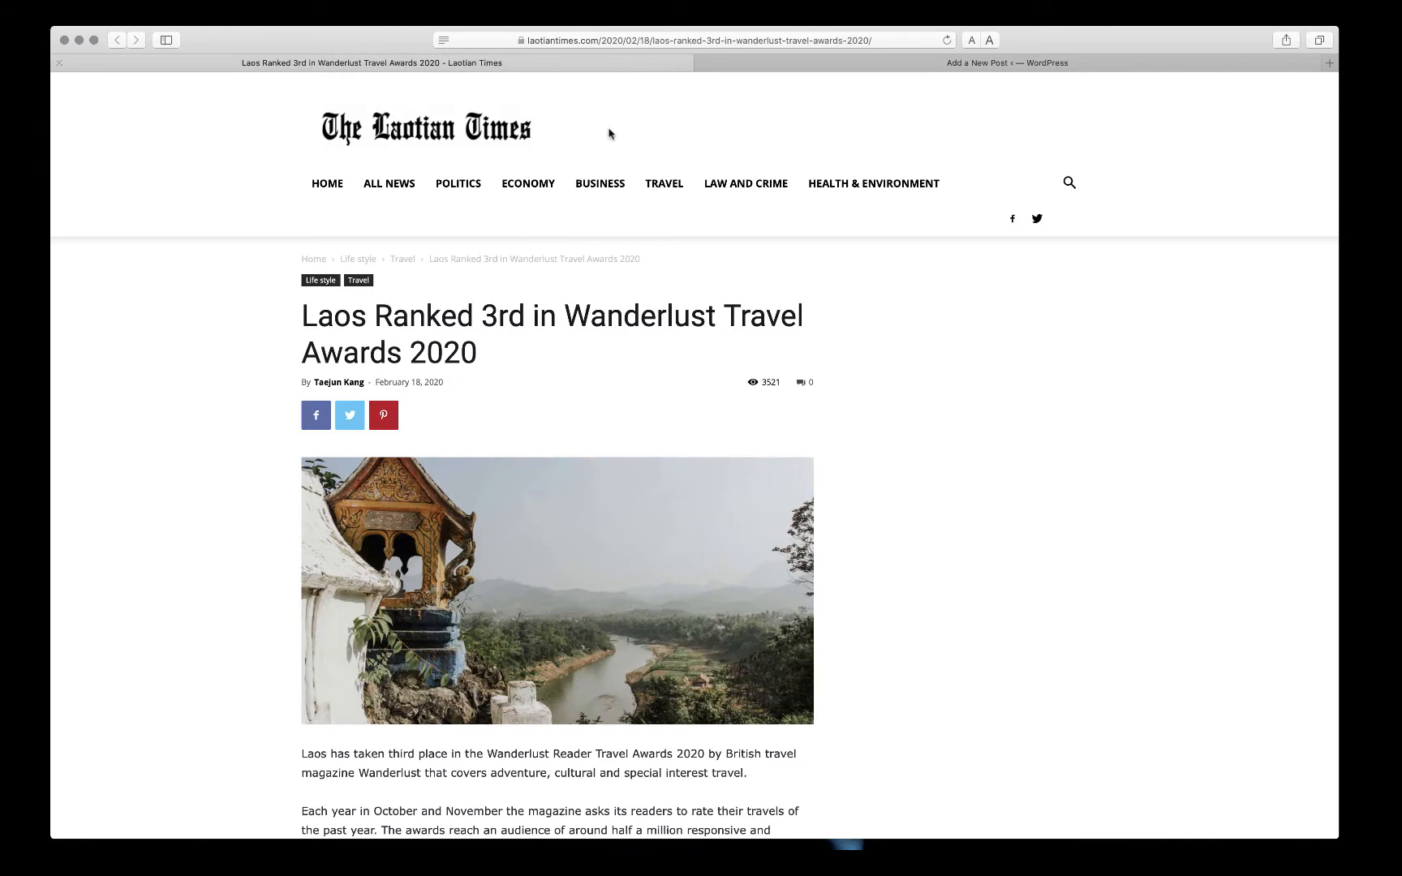
right_click(487, 574)
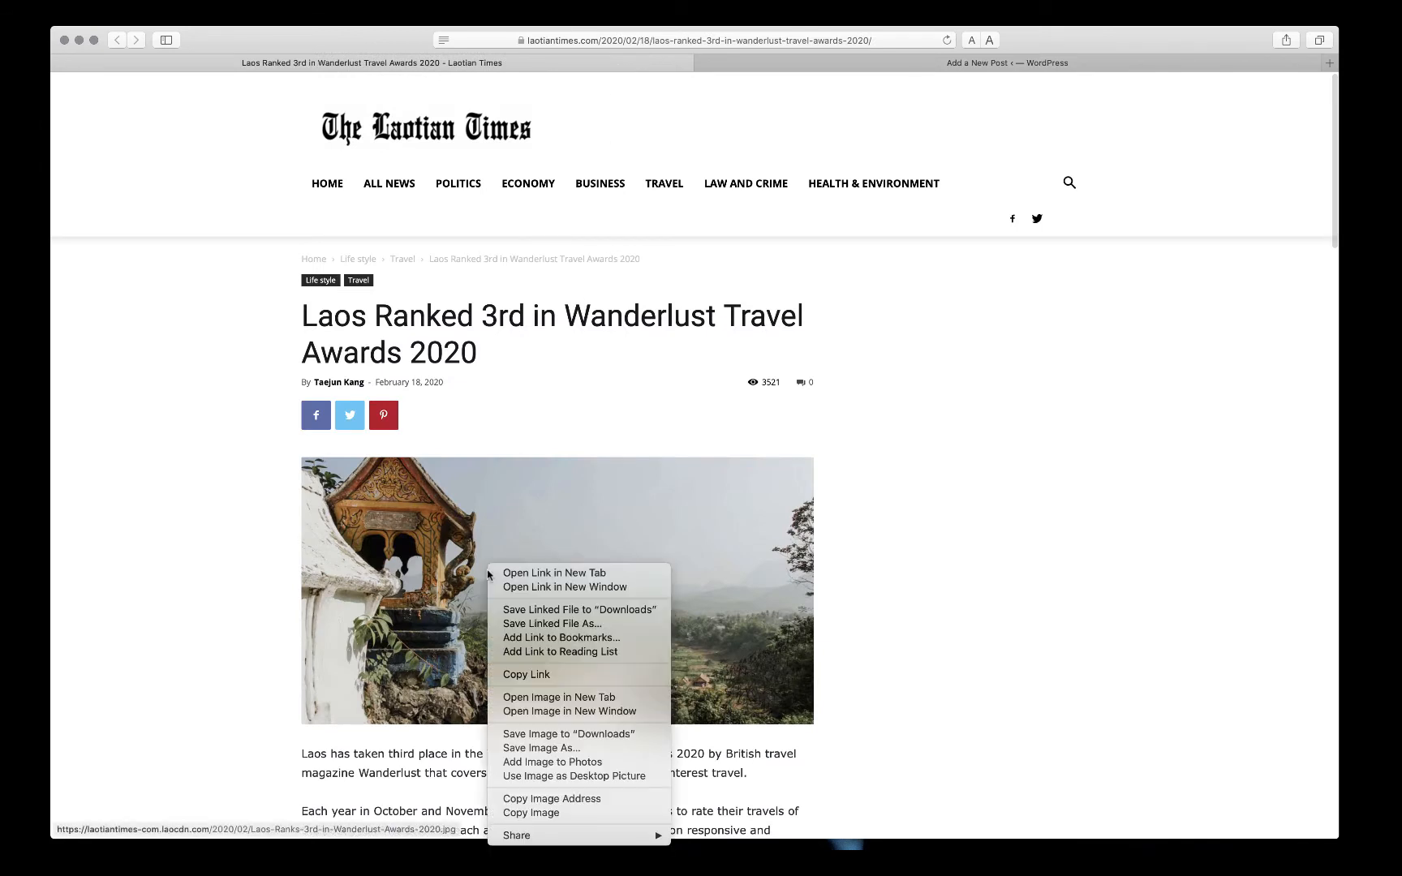
click(529, 610)
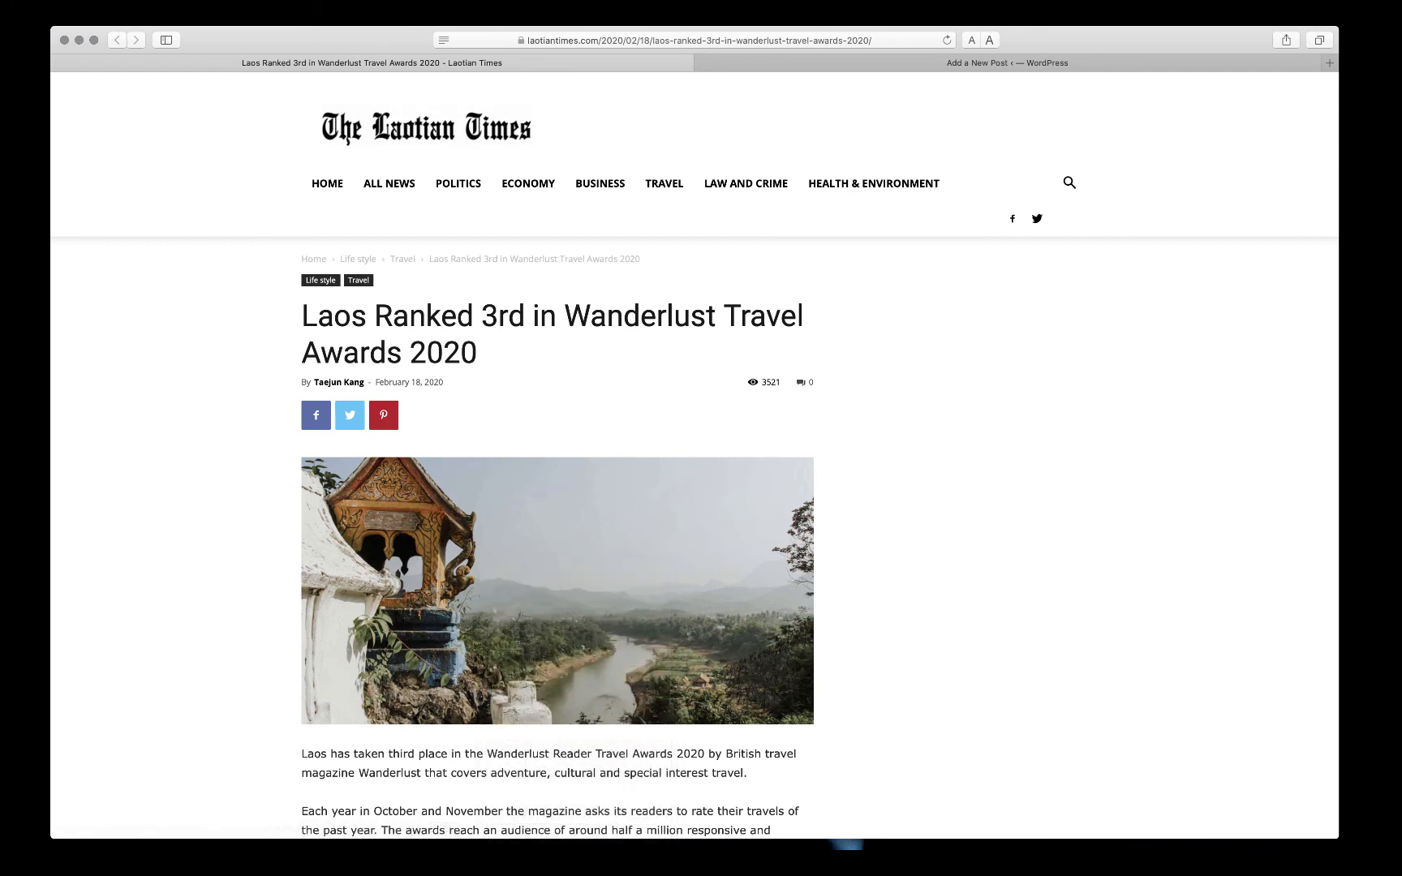
- Switch to Finder, check the saved article photo in the Downloads folder, and minimise the Finder window
key(super+Tab)
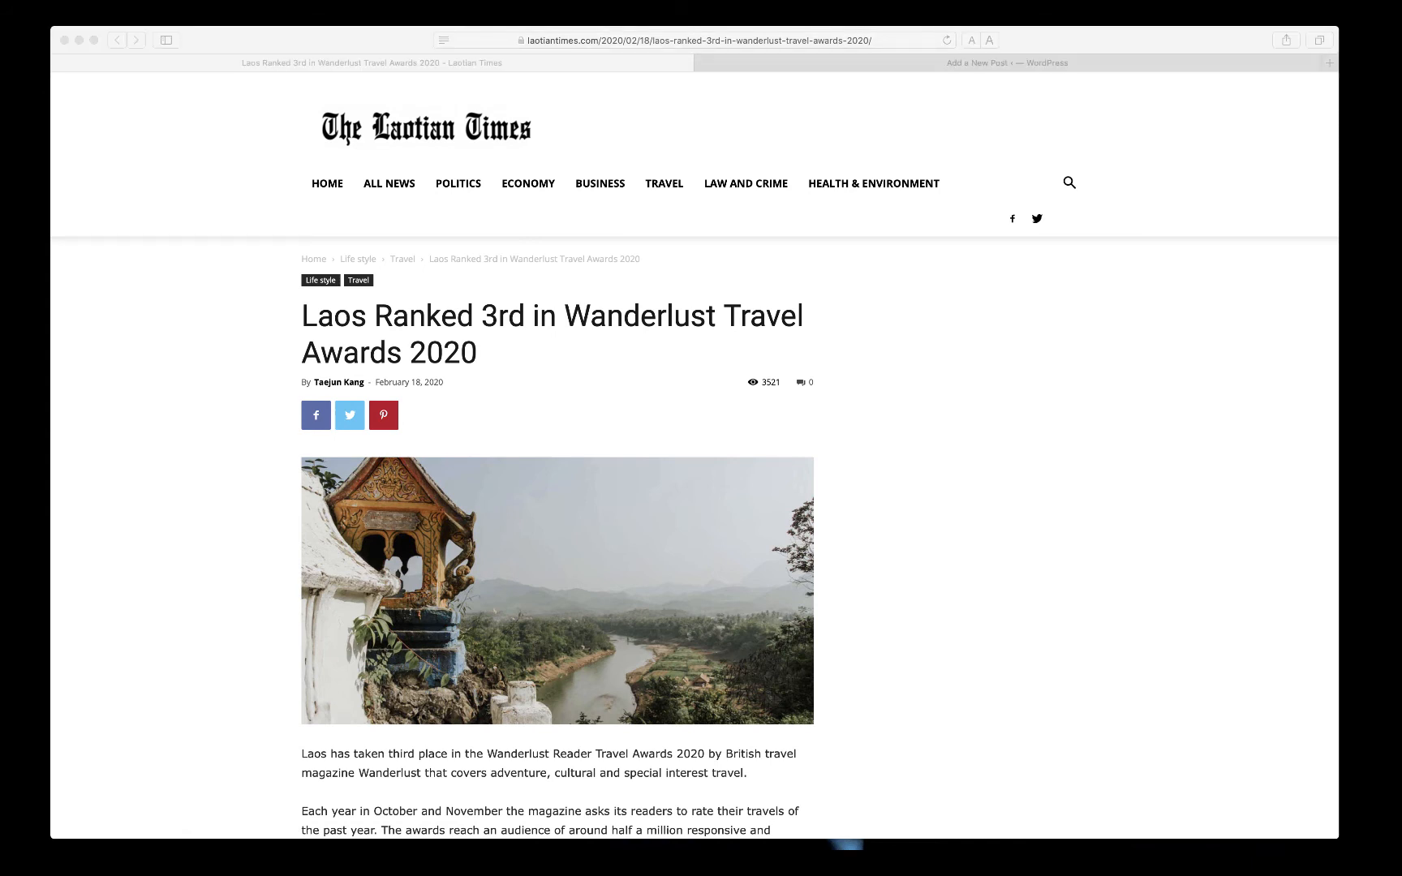
drag(1361, 26, 261, 115)
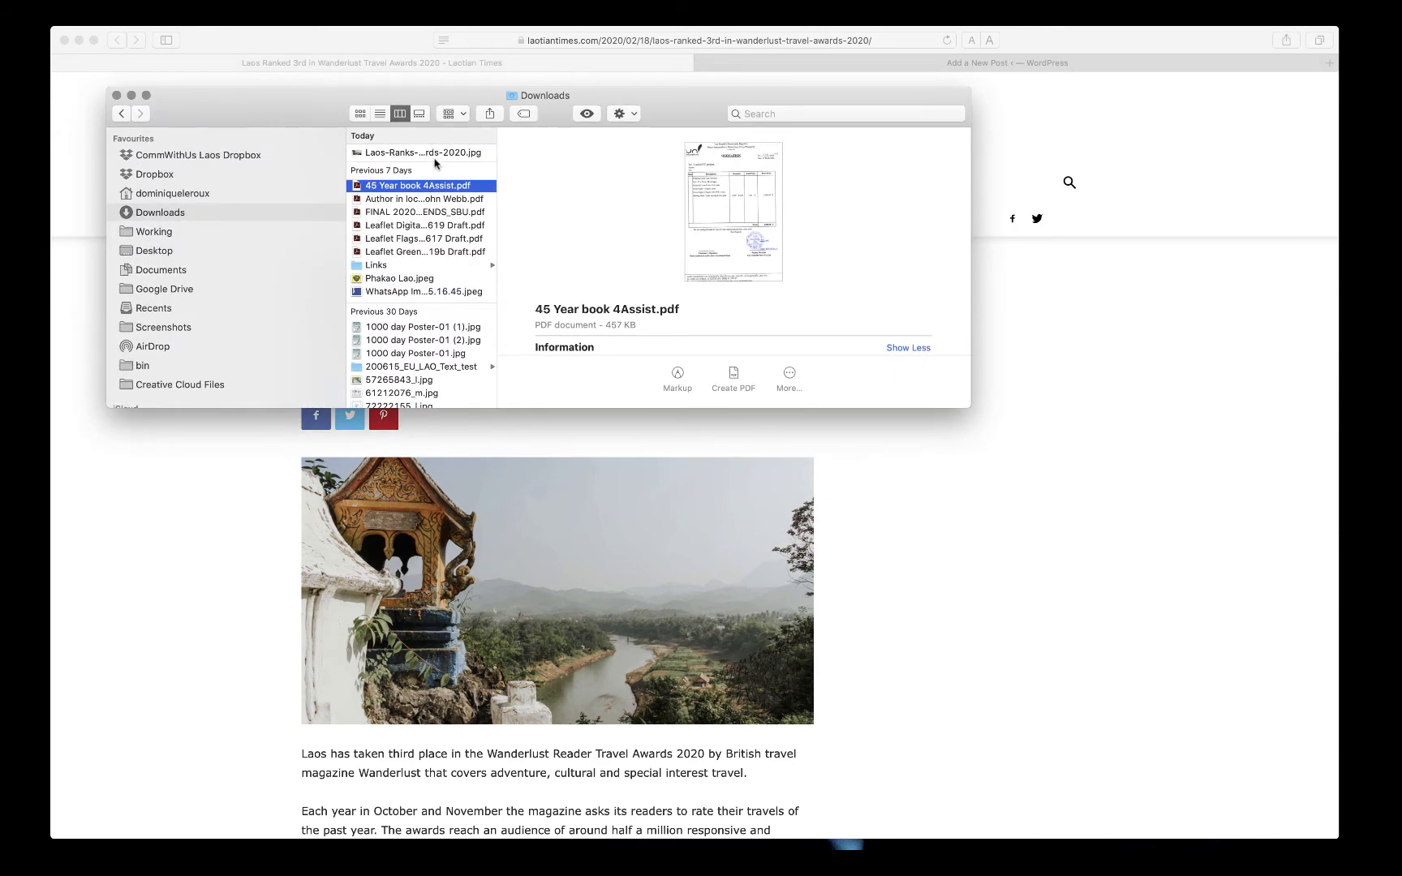
click(132, 96)
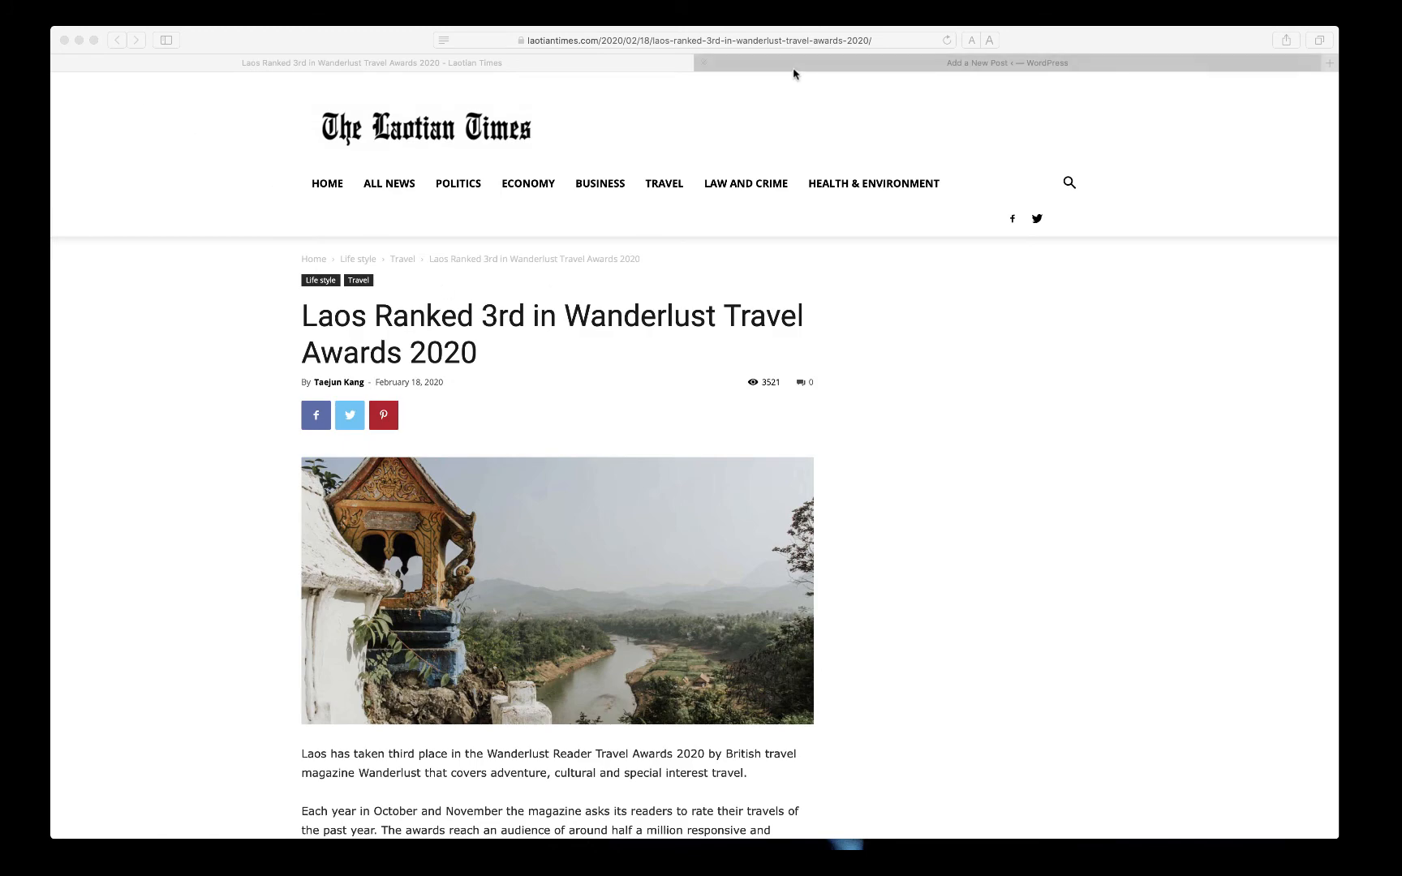
- Return to the WordPress post and upload Laos-Ranks-3rd-in-Wanderlust-Awards-2020.jpg from the Downloads folder for the featured image
click(793, 68)
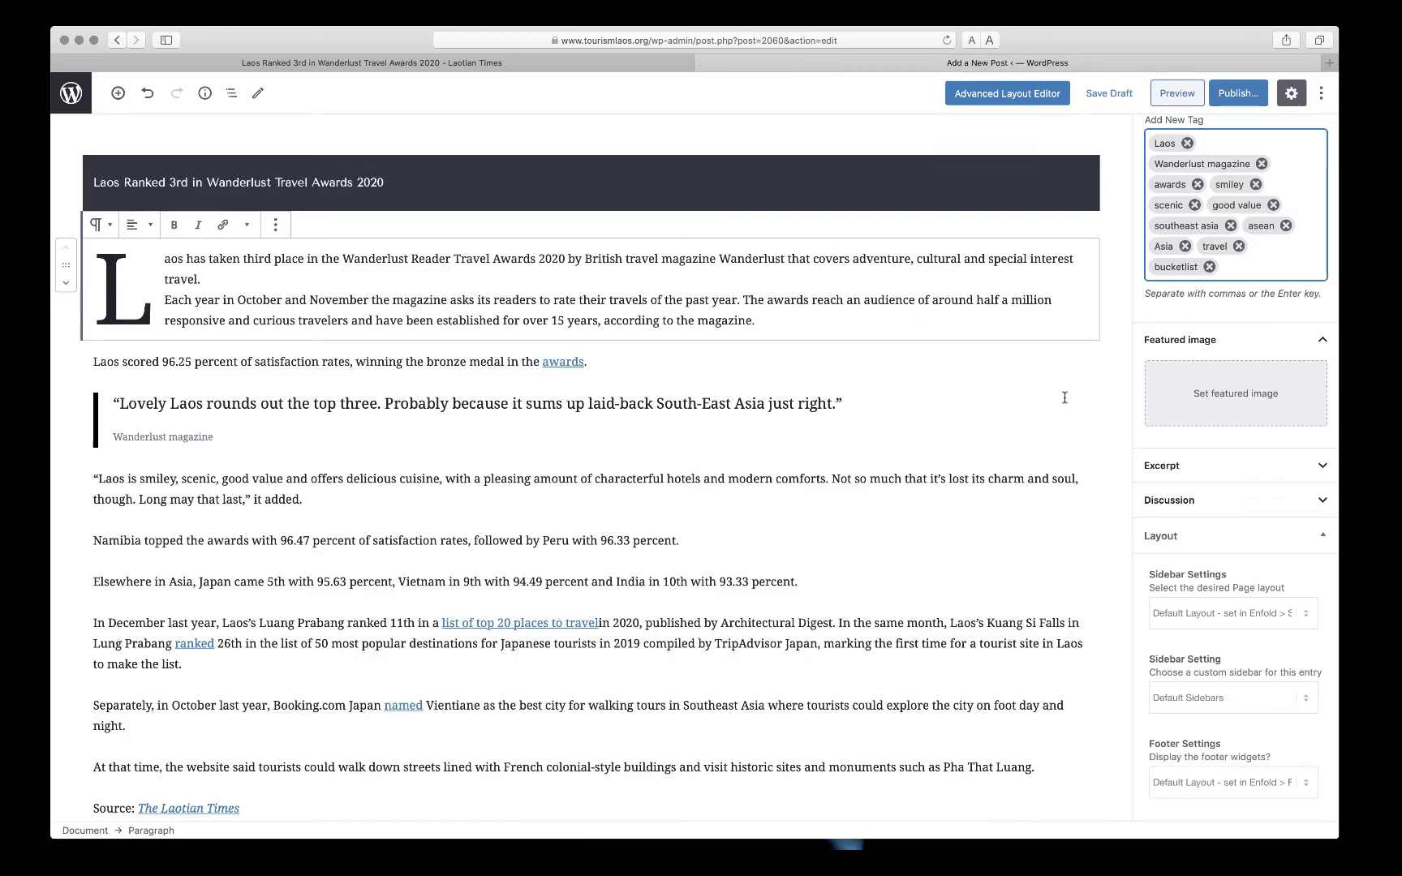
click(1199, 407)
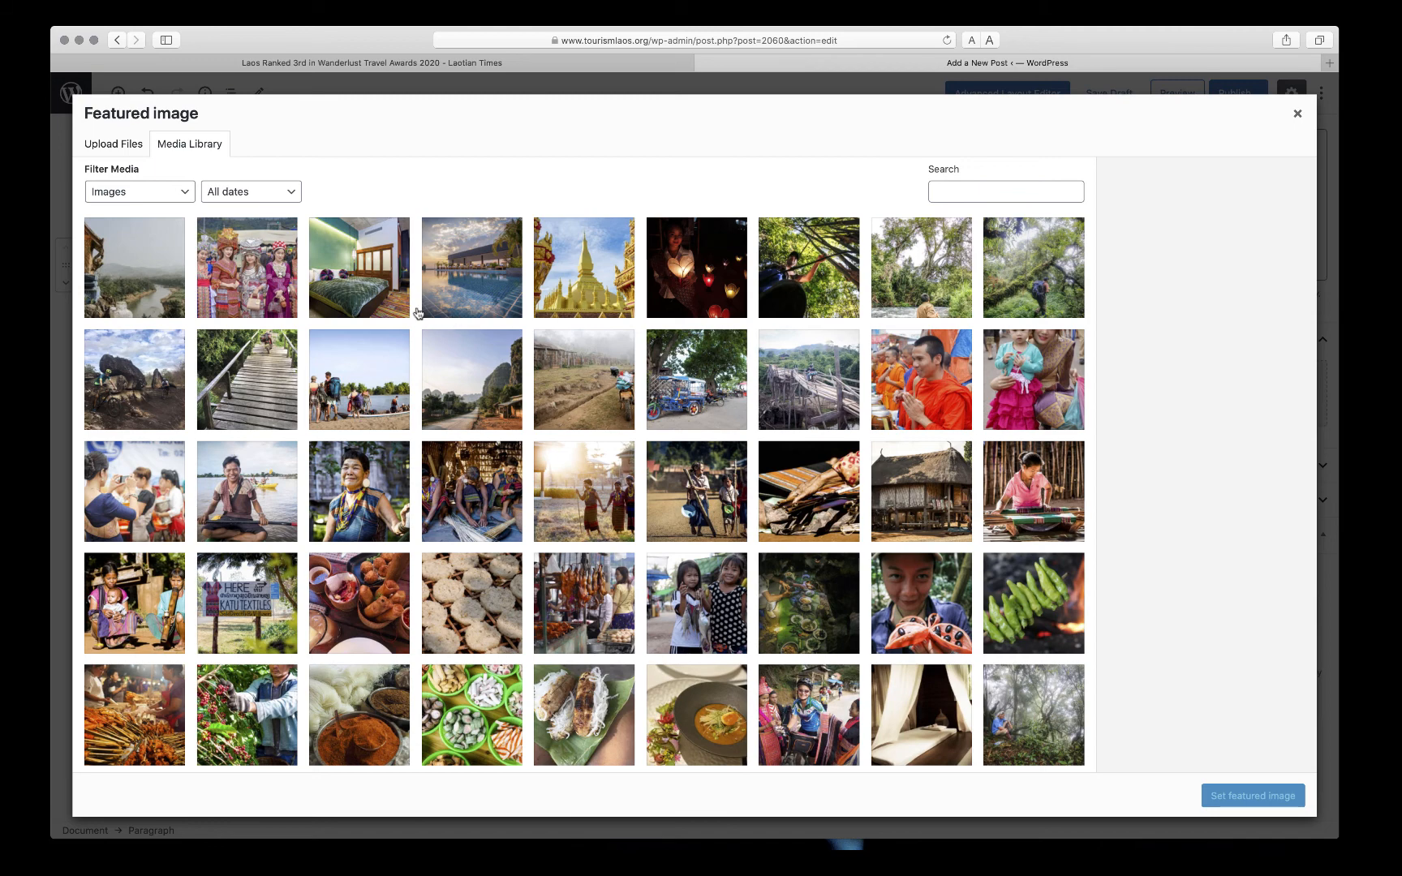
click(114, 147)
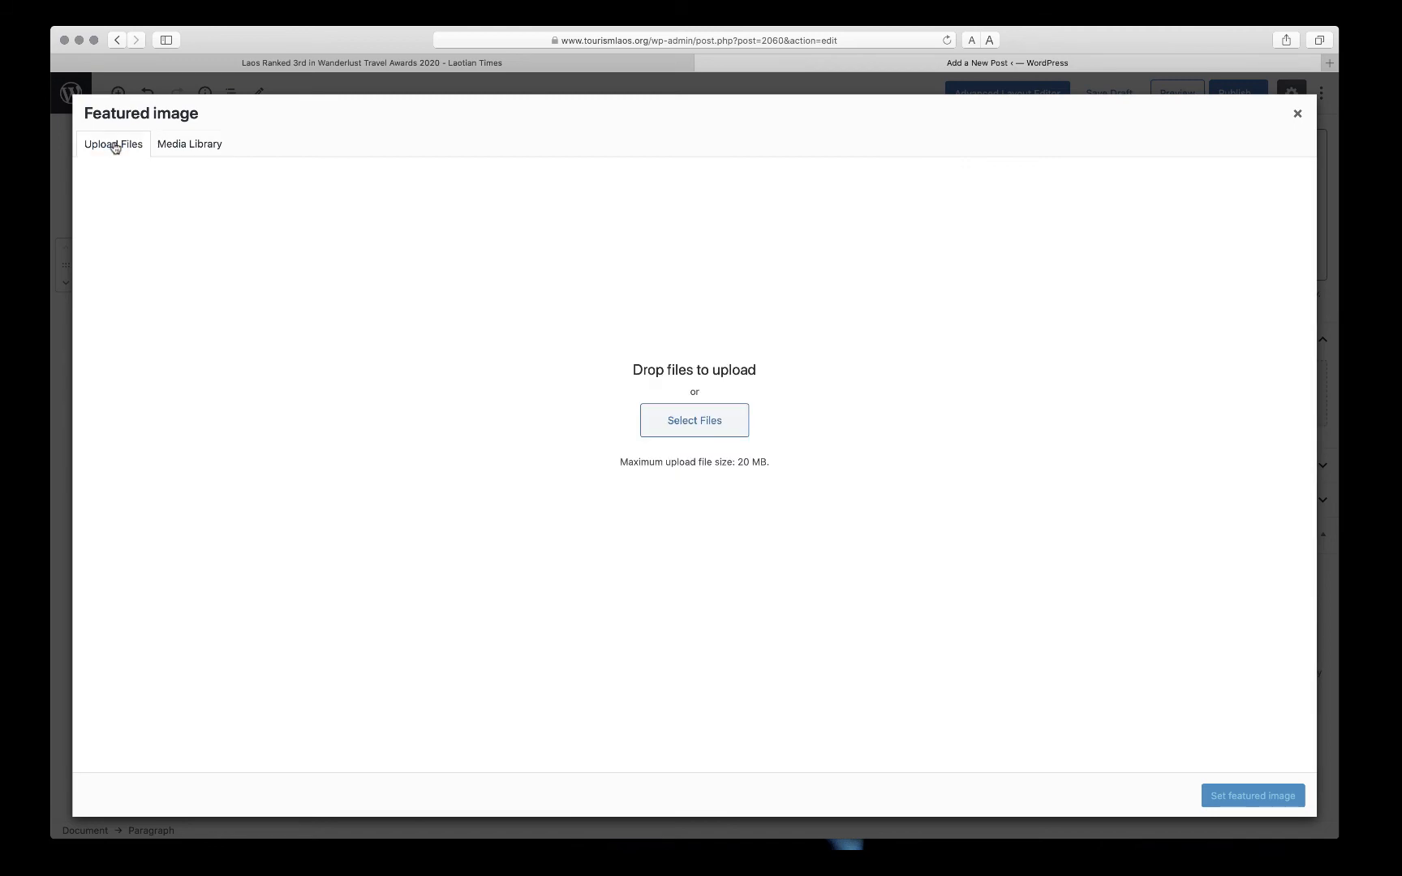
click(689, 422)
click(398, 128)
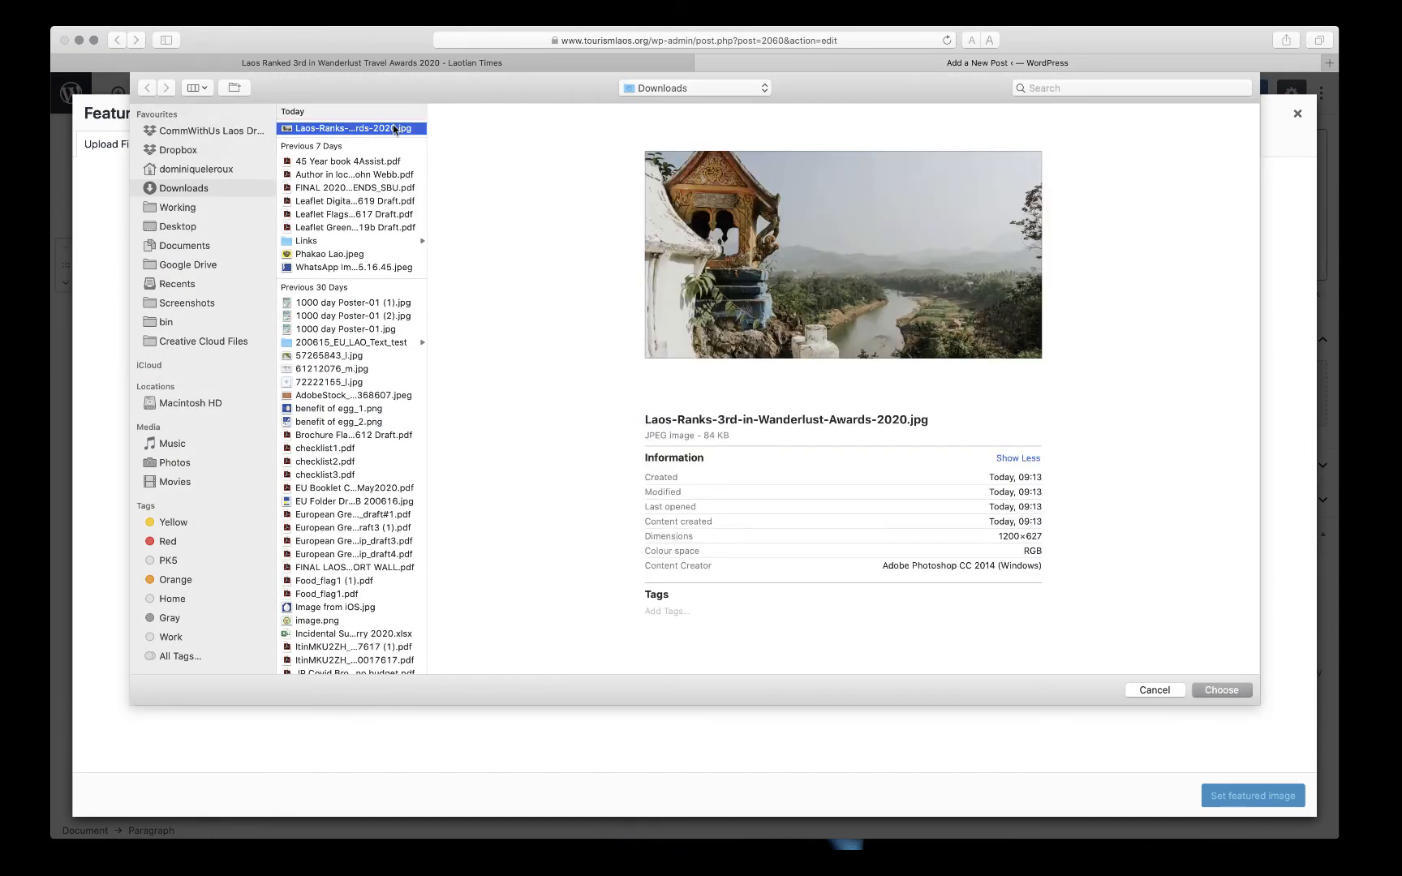
click(1221, 690)
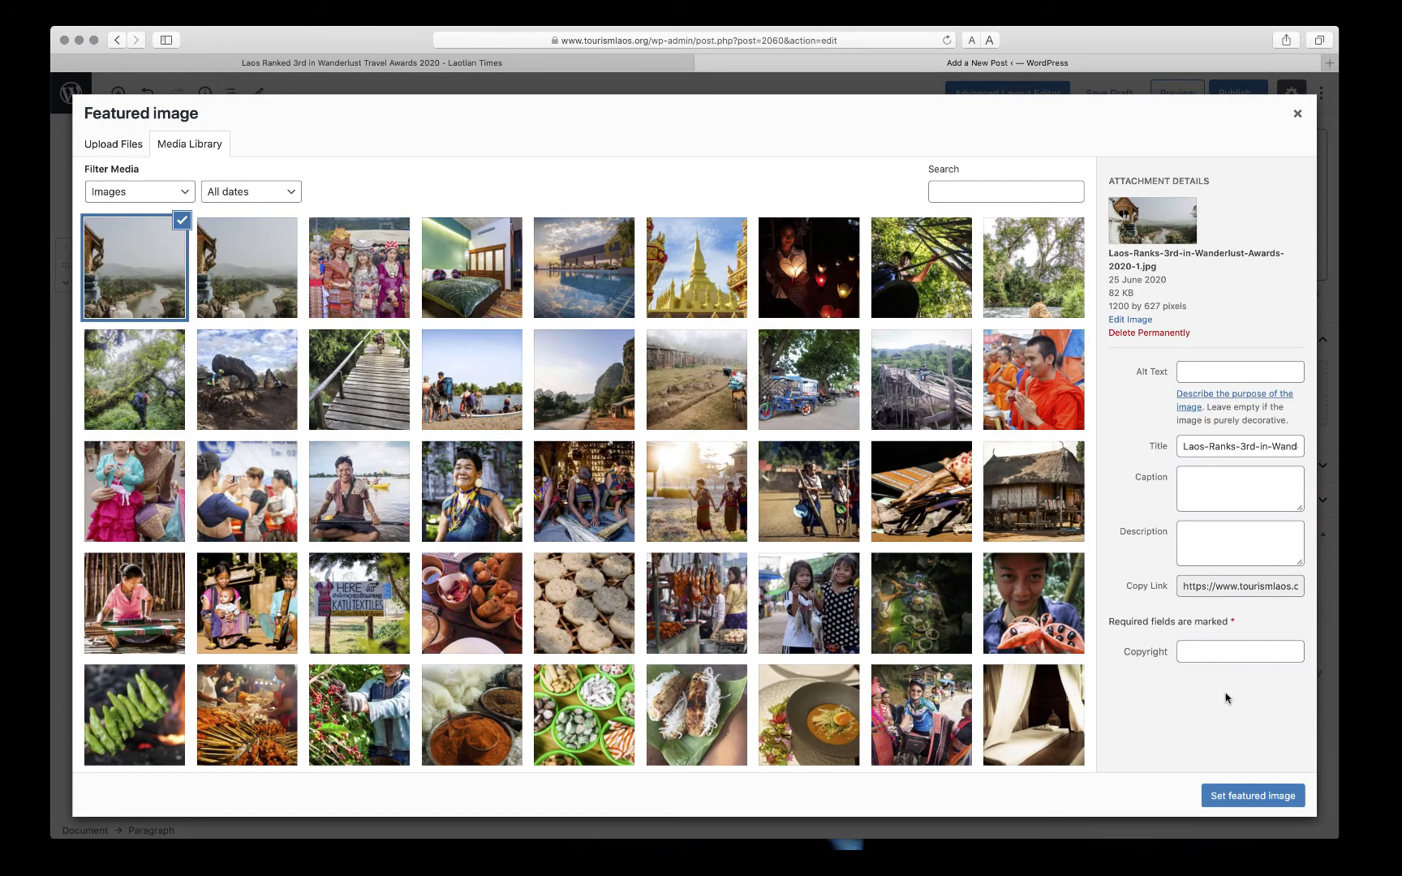
- Enter "Laotian Times" as the uploaded photo's copyright and set the photo as the post's featured image
click(1212, 653)
text(Laotian )
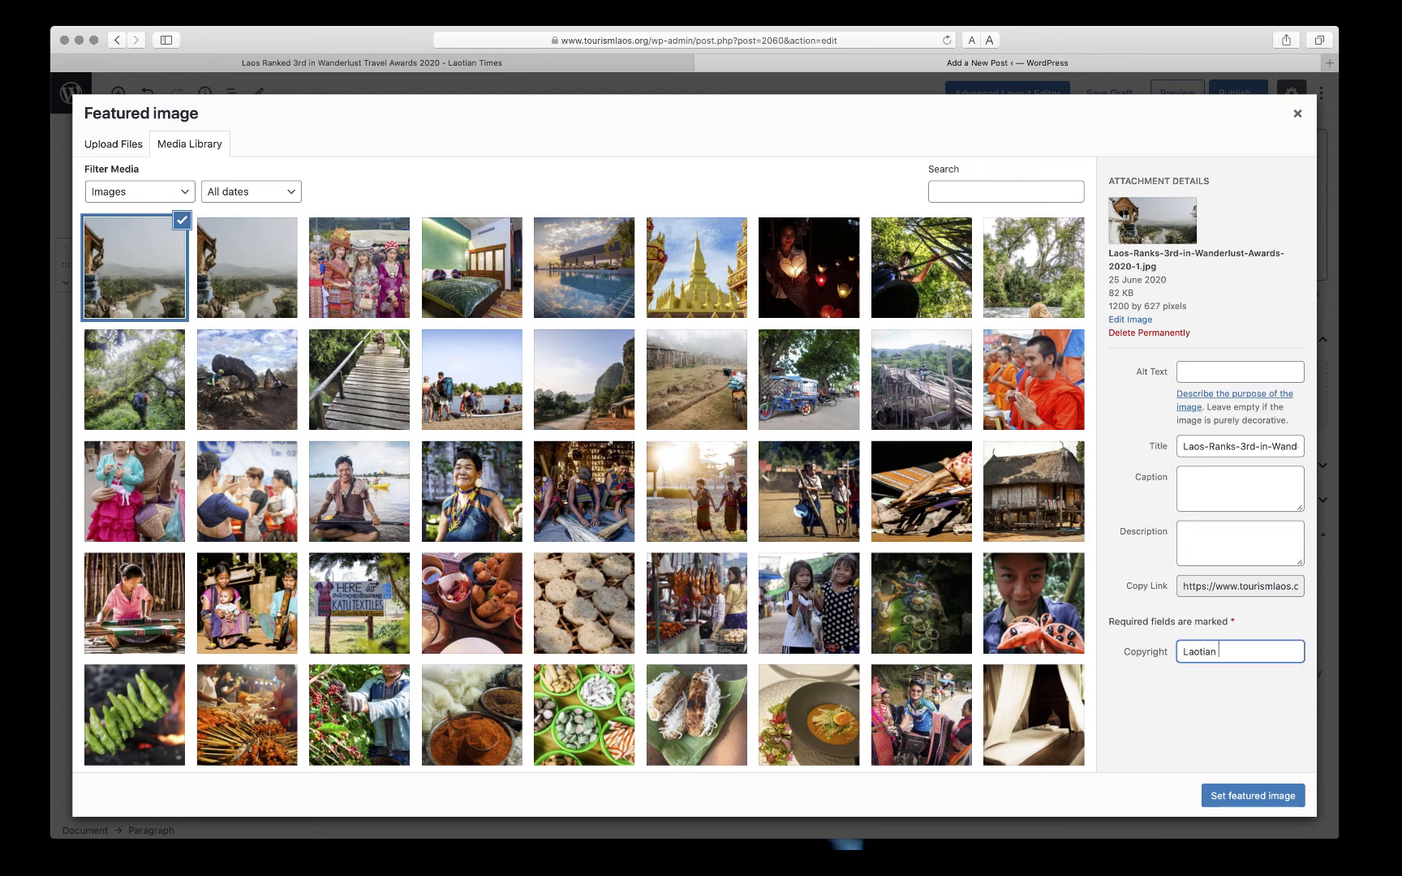
text(Times)
click(1250, 798)
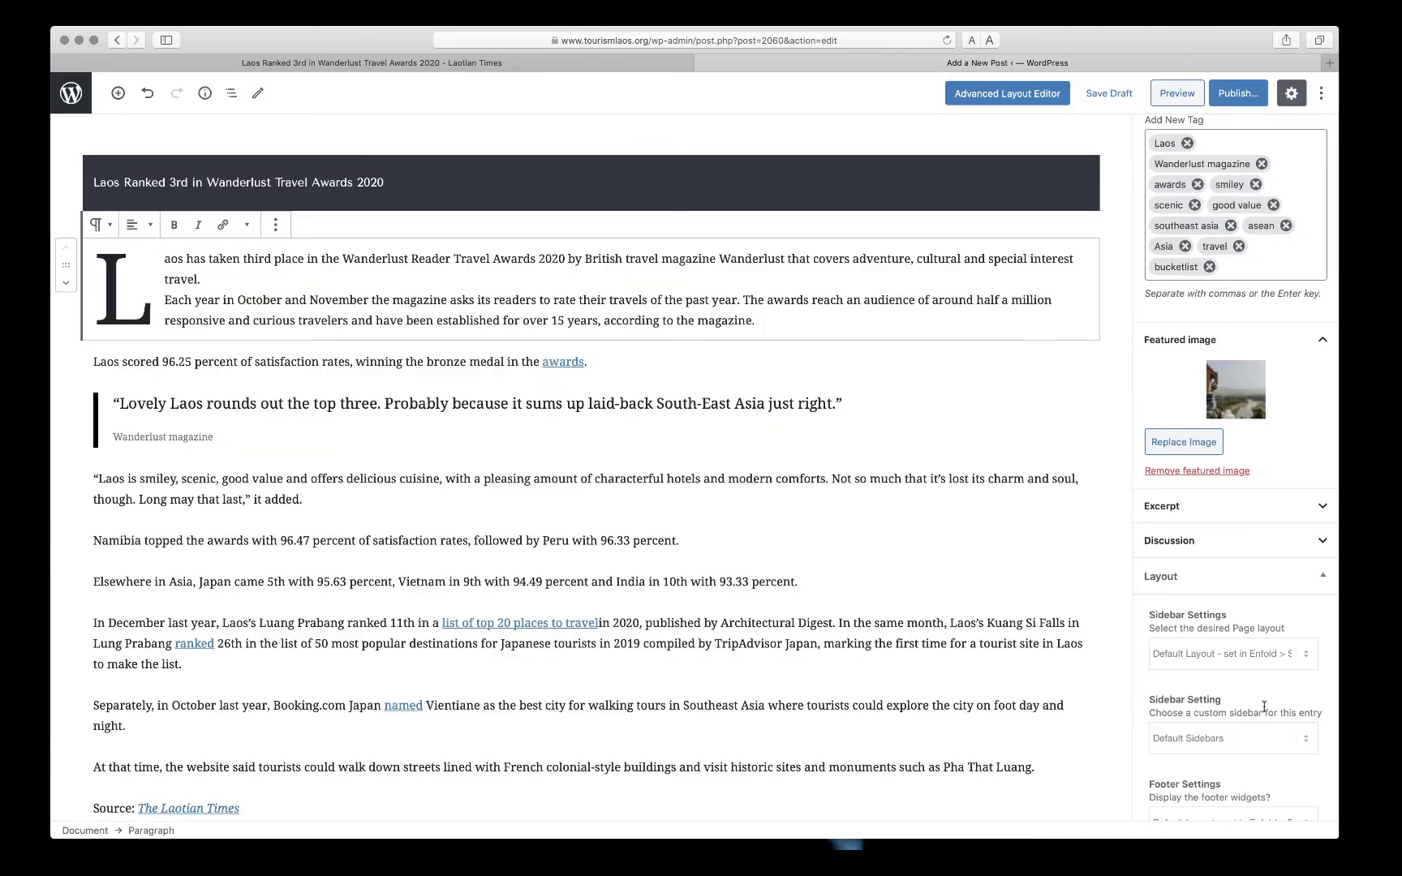
- Check that the layout's featured image option is "Show on single entry" and save the draft
scroll(1263, 707, down, 8)
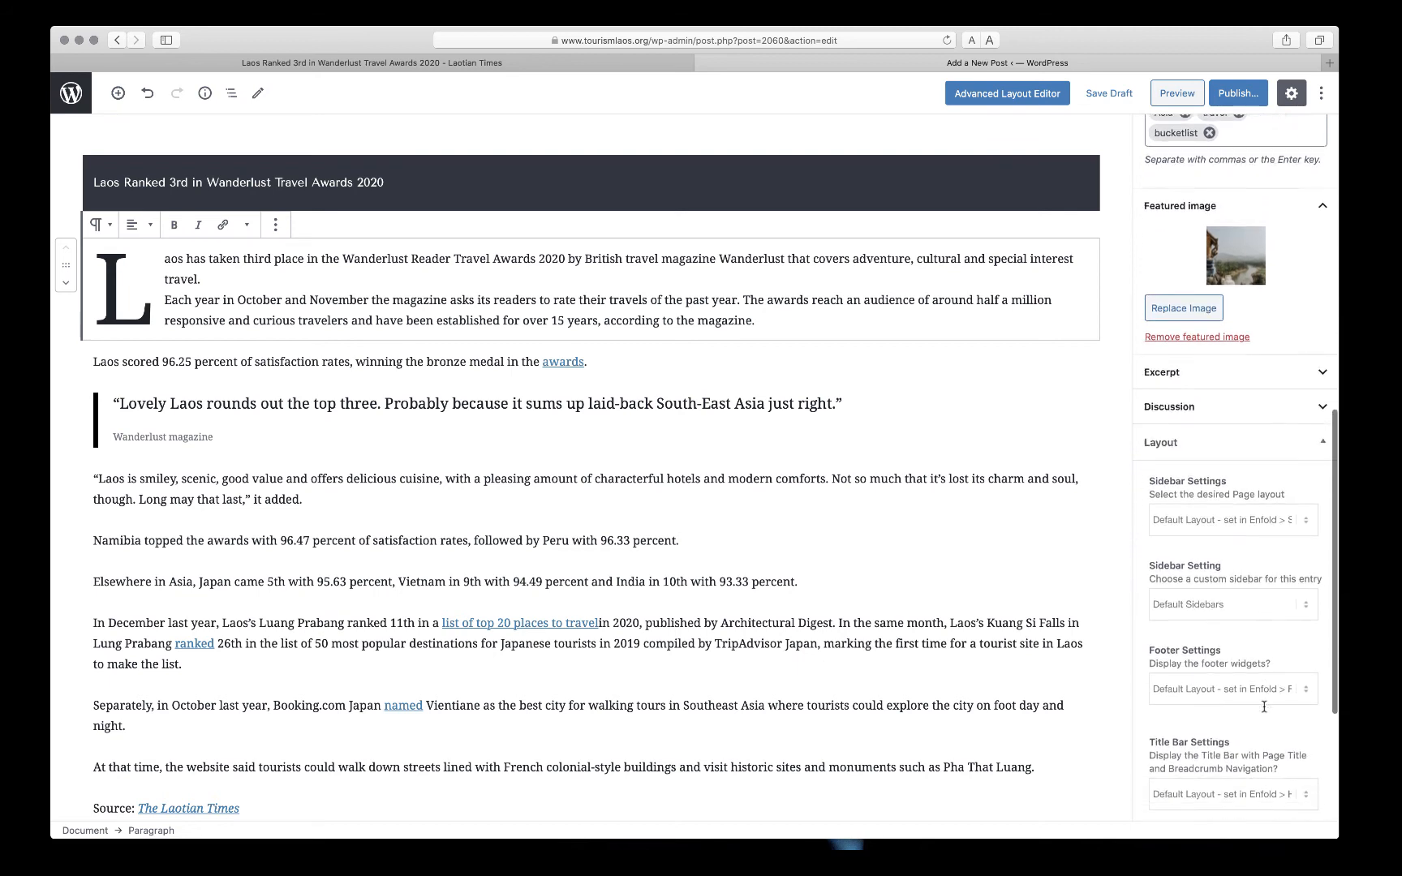
scroll(1263, 707, down, 2)
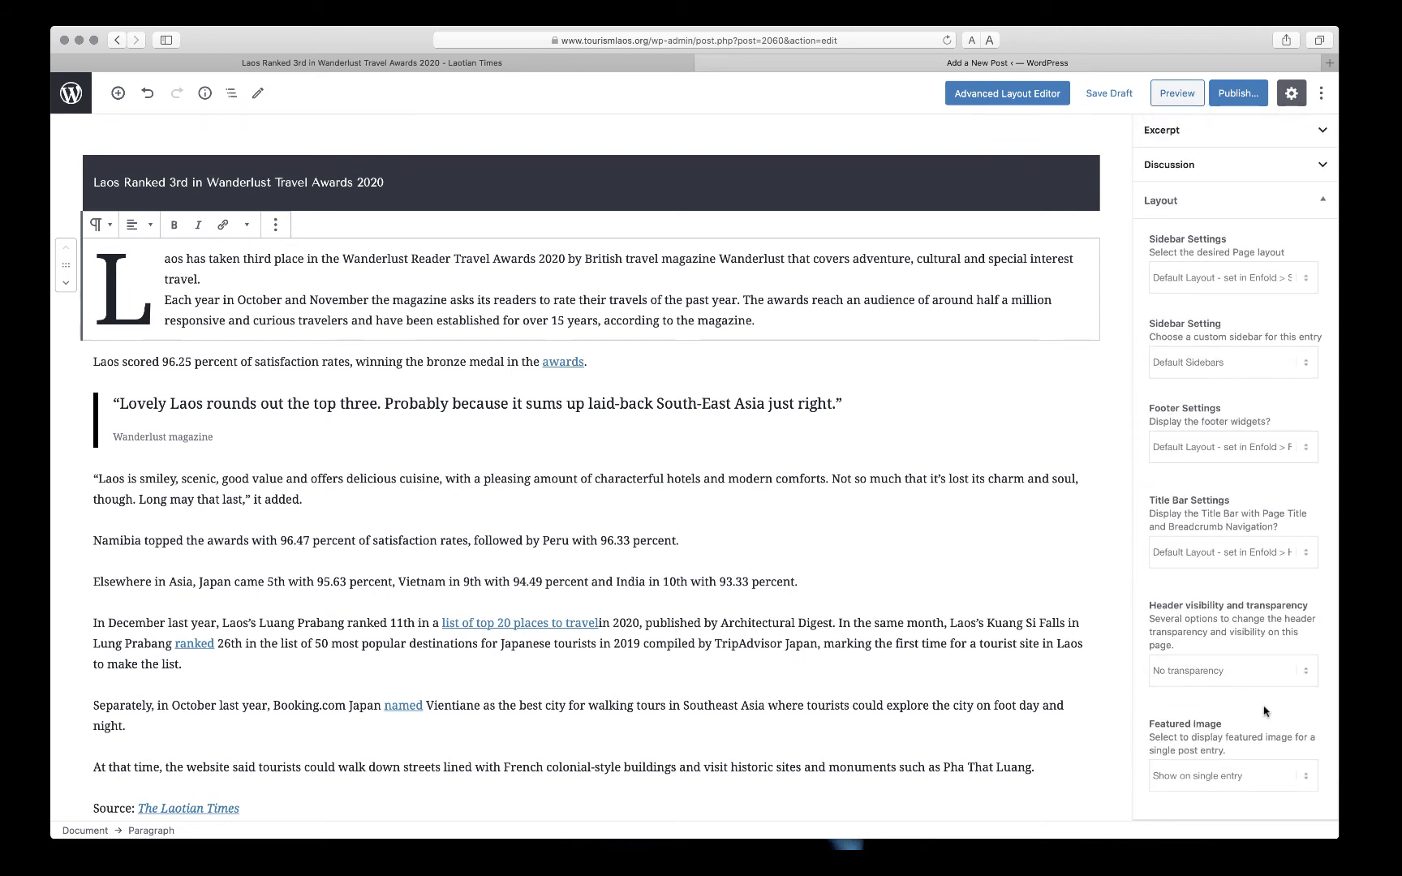
click(1307, 782)
click(1302, 779)
click(1110, 93)
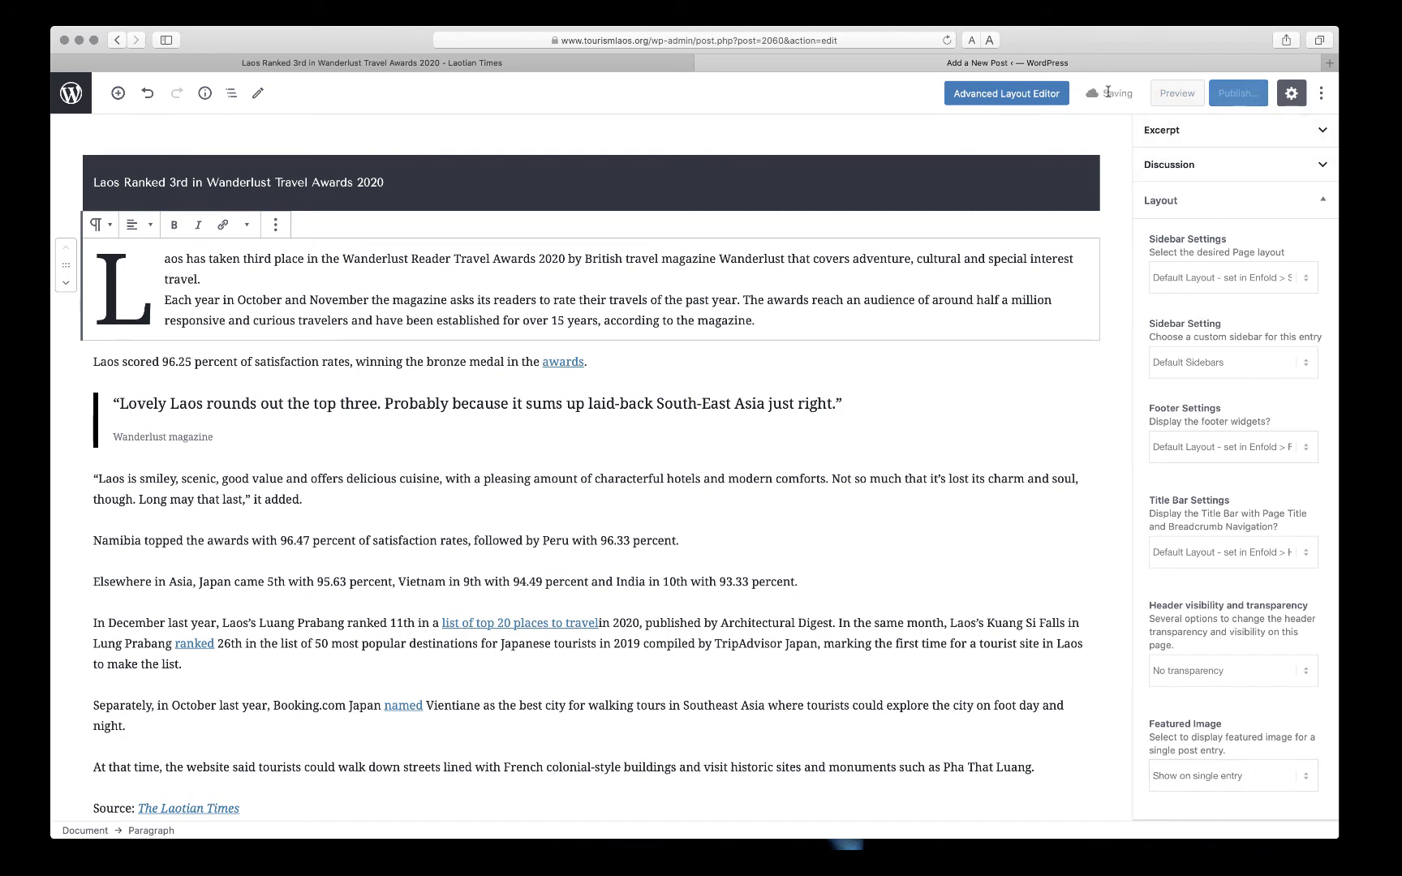
- Preview the post and review its featured image, drop cap, quote, links and source credit
click(1177, 93)
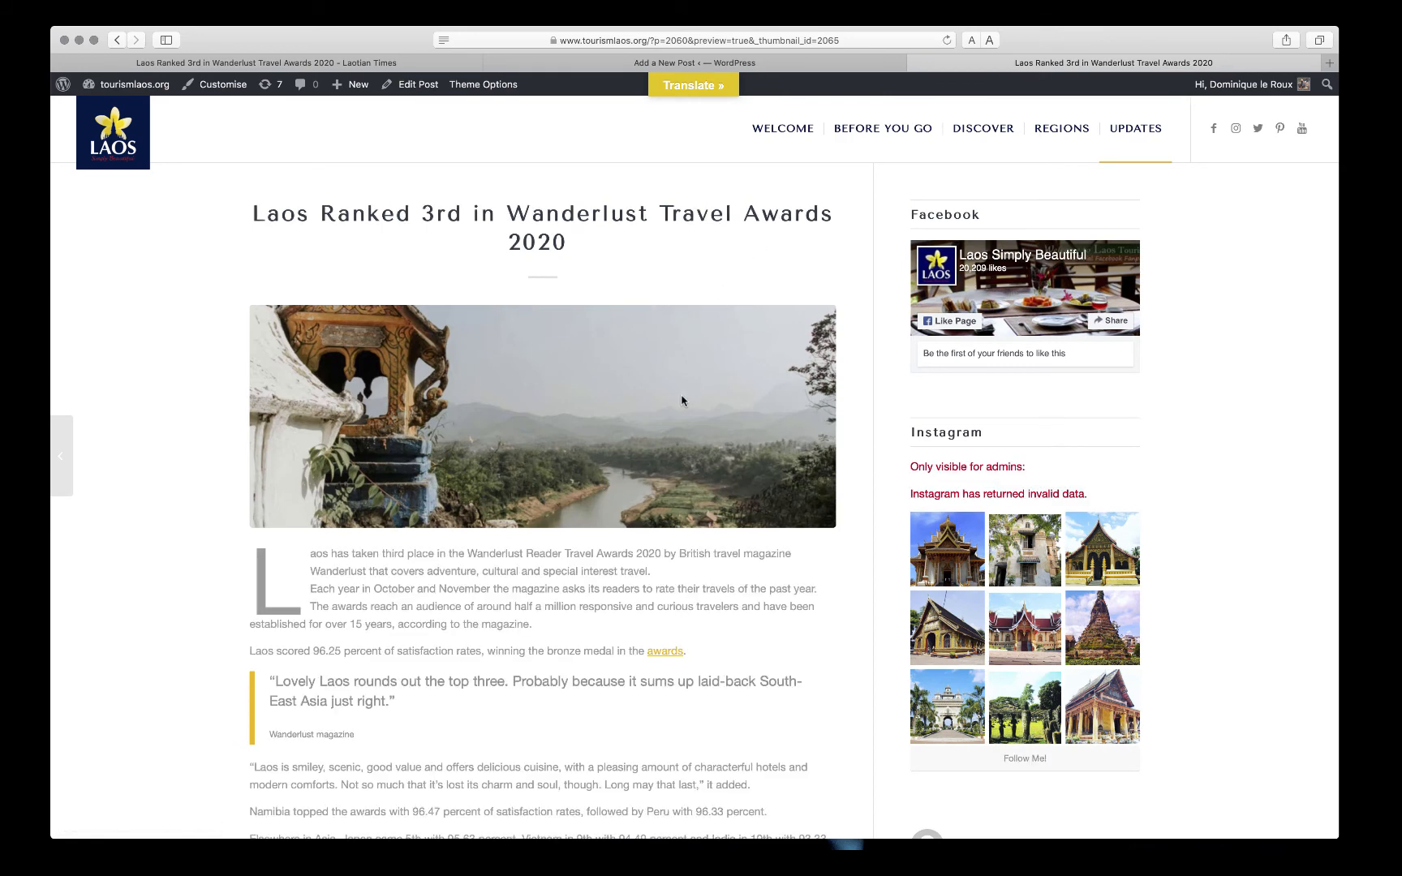
scroll(681, 400, down, 5)
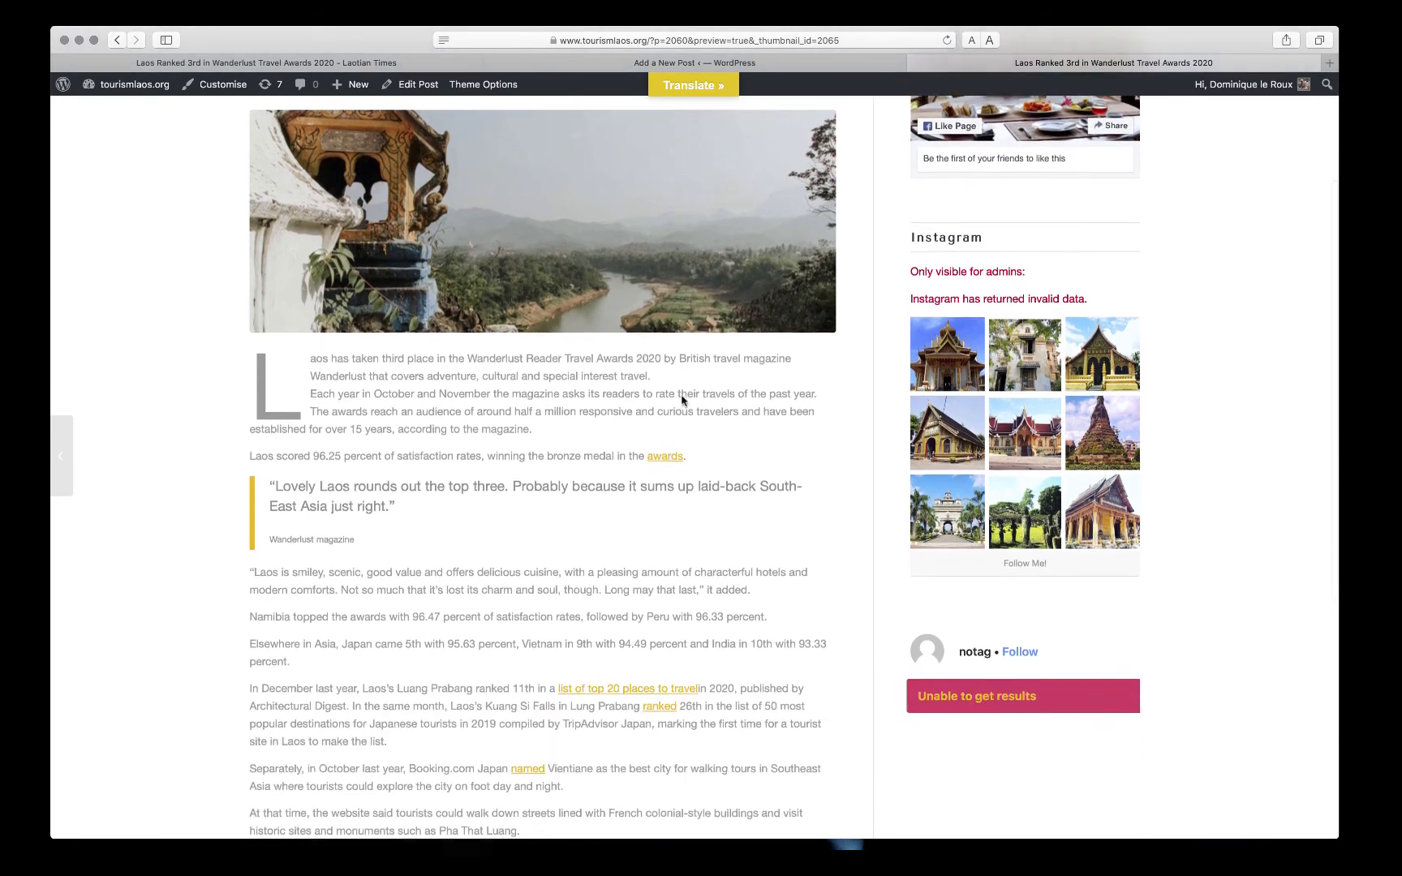
scroll(681, 399, down, 1)
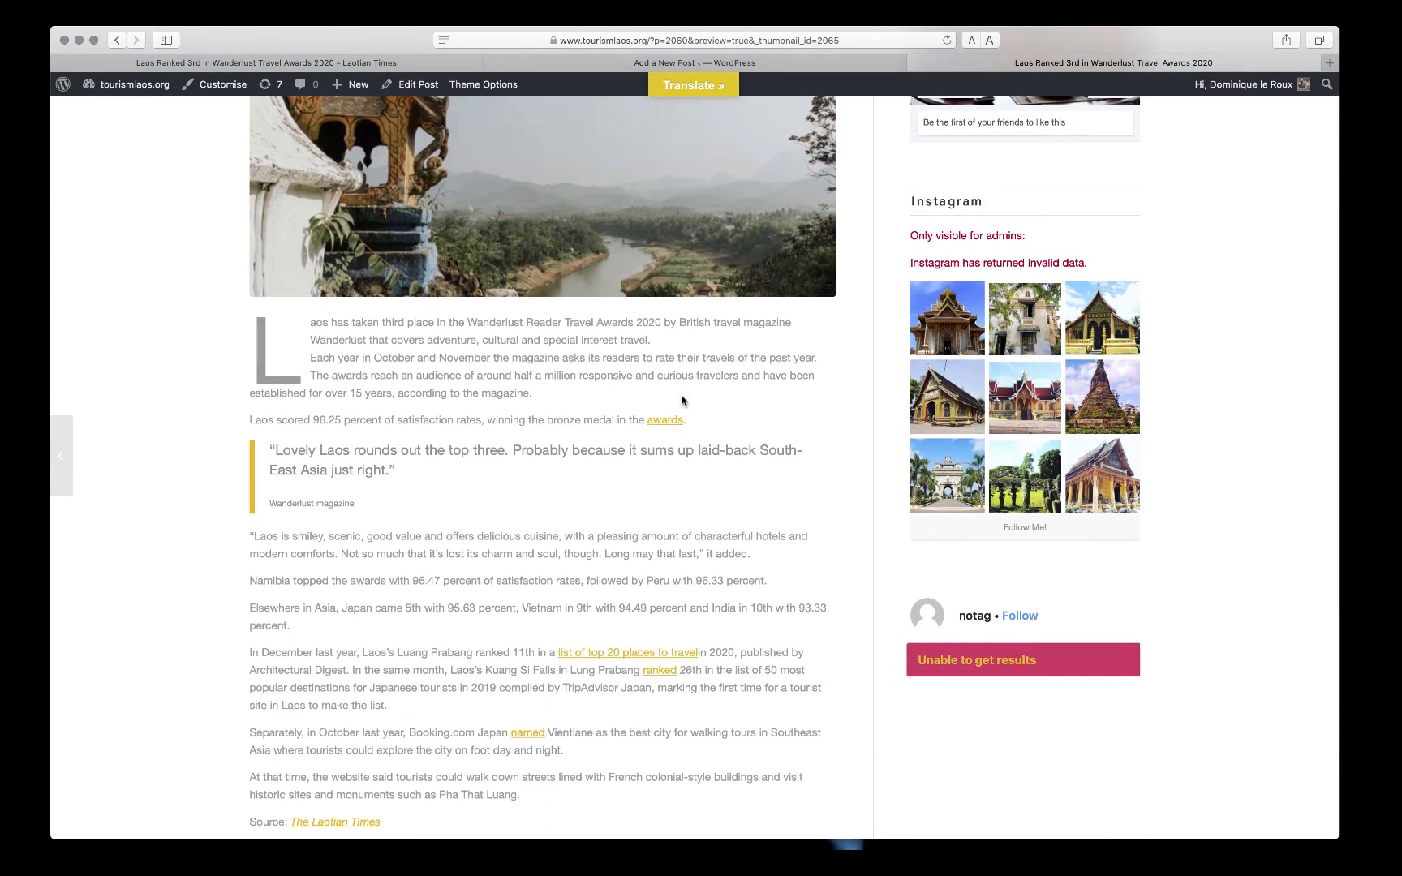
scroll(681, 400, down, 3)
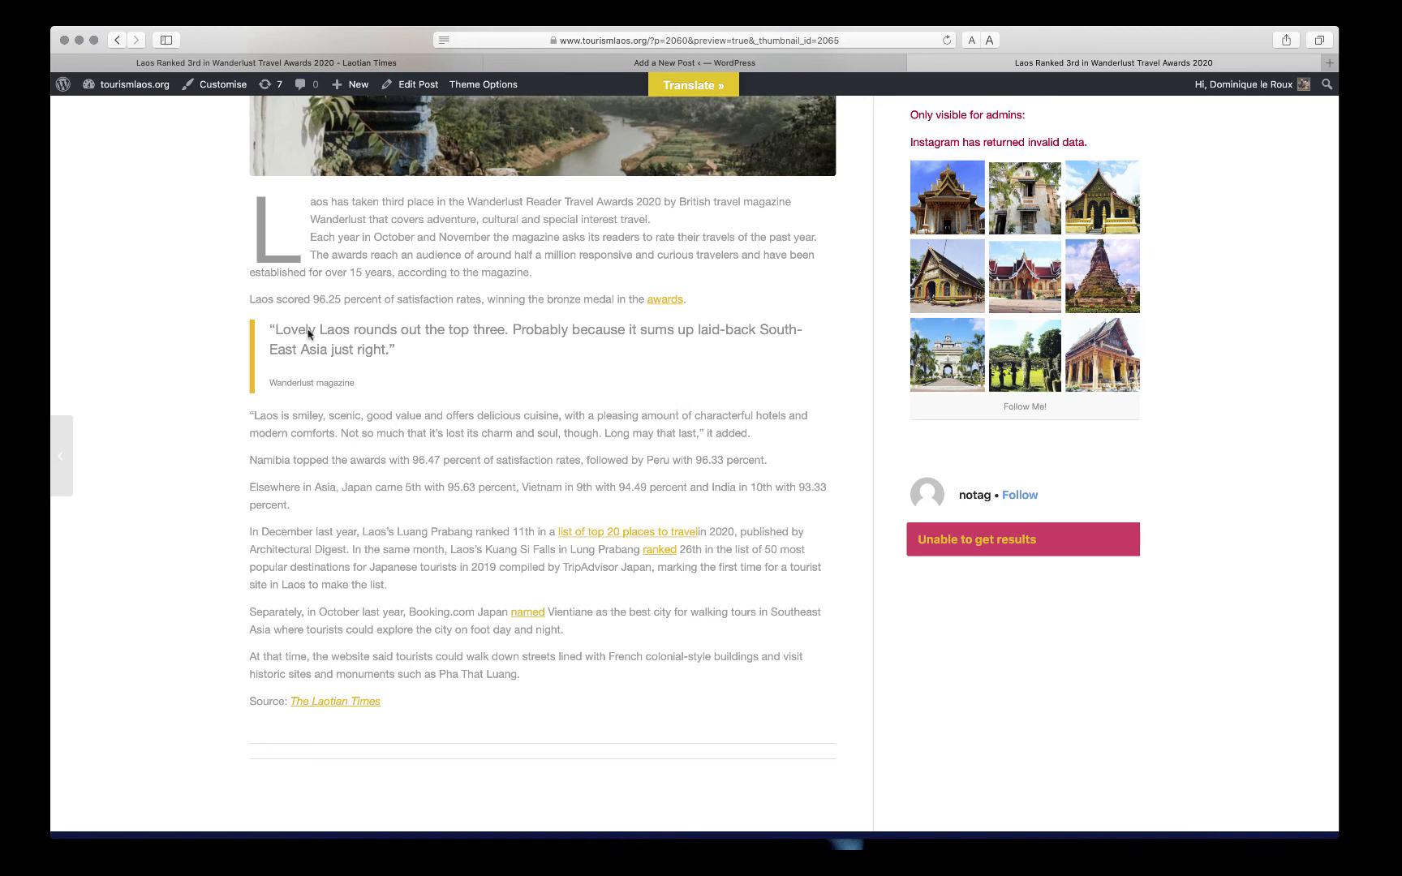
scroll(406, 387, up, 8)
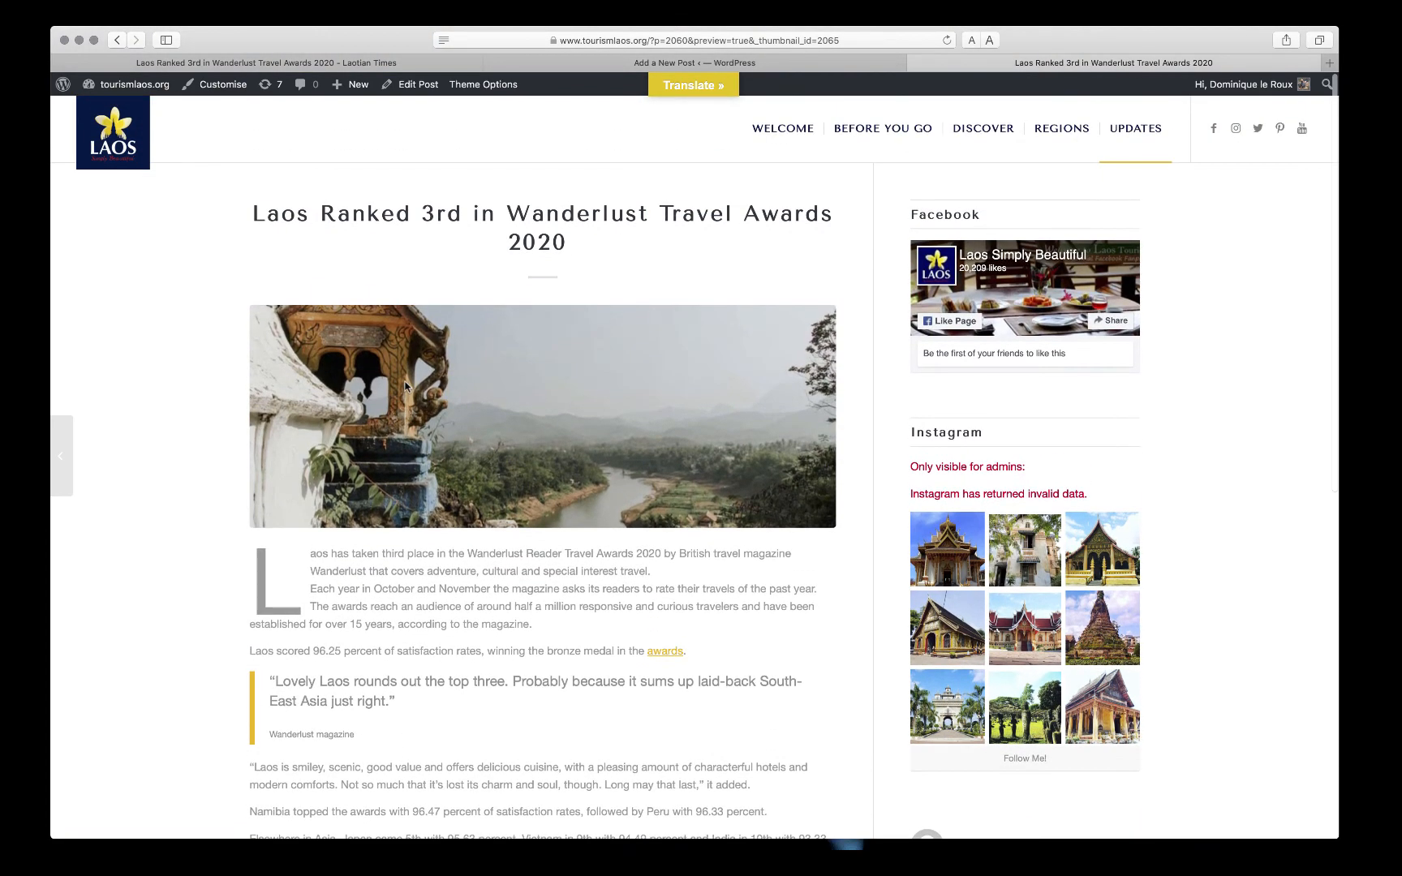
- Return to the post editor and convert the "Lovely Laos rounds out the top three" quote block into a paragraph
click(776, 65)
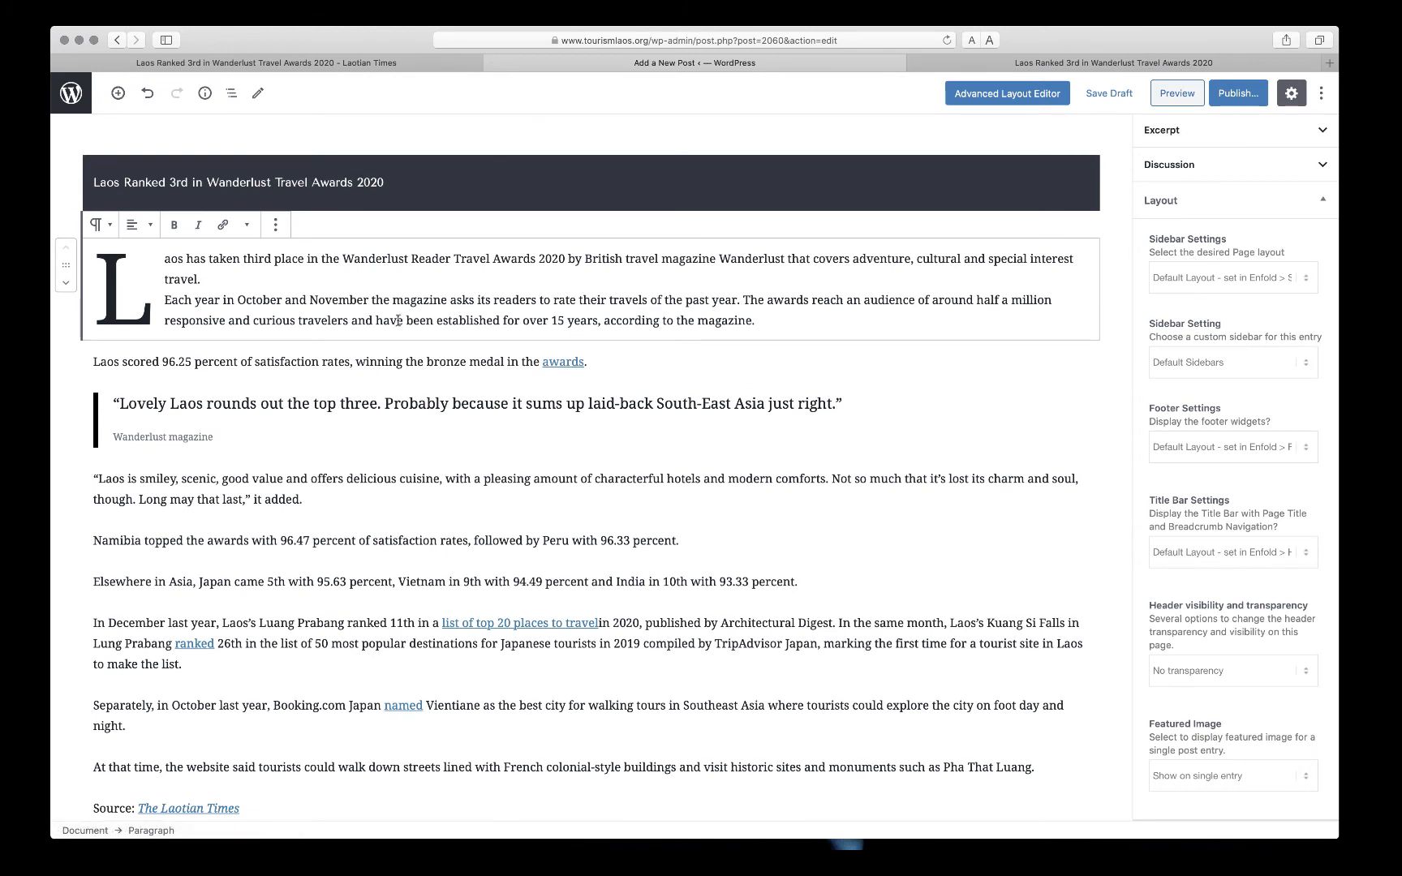
click(308, 419)
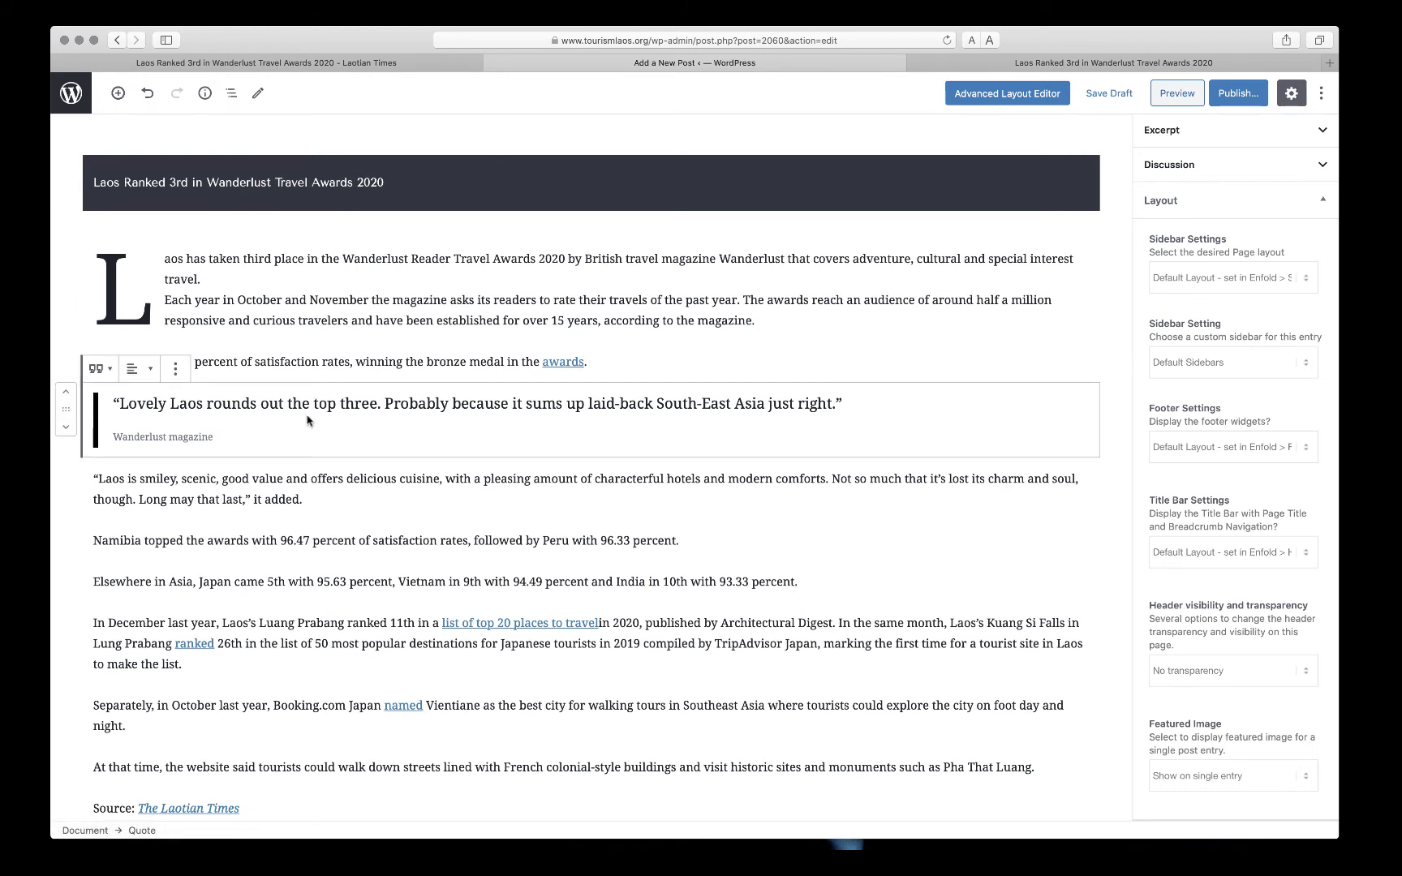
click(100, 369)
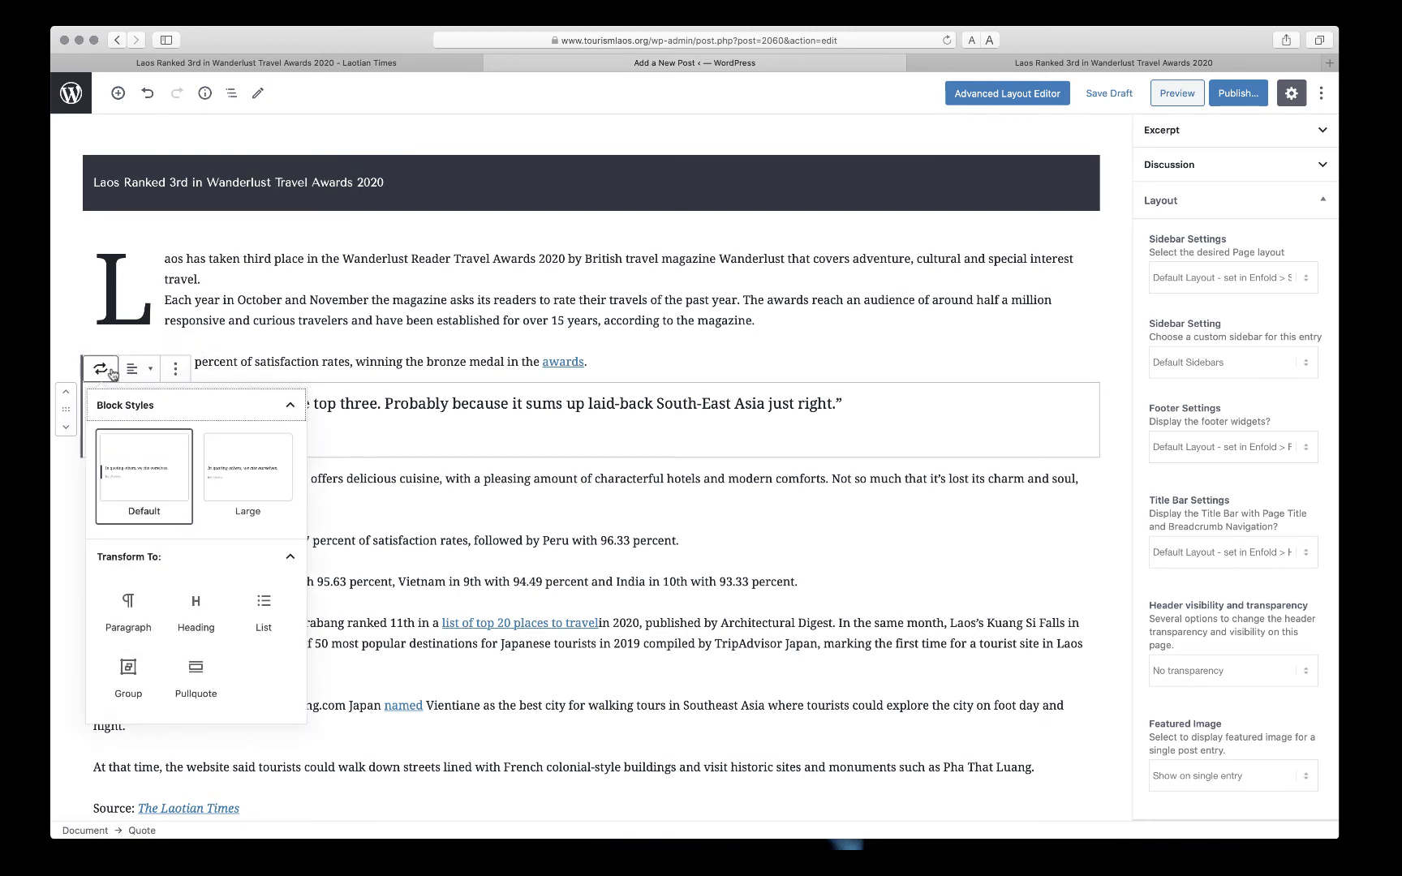
click(127, 602)
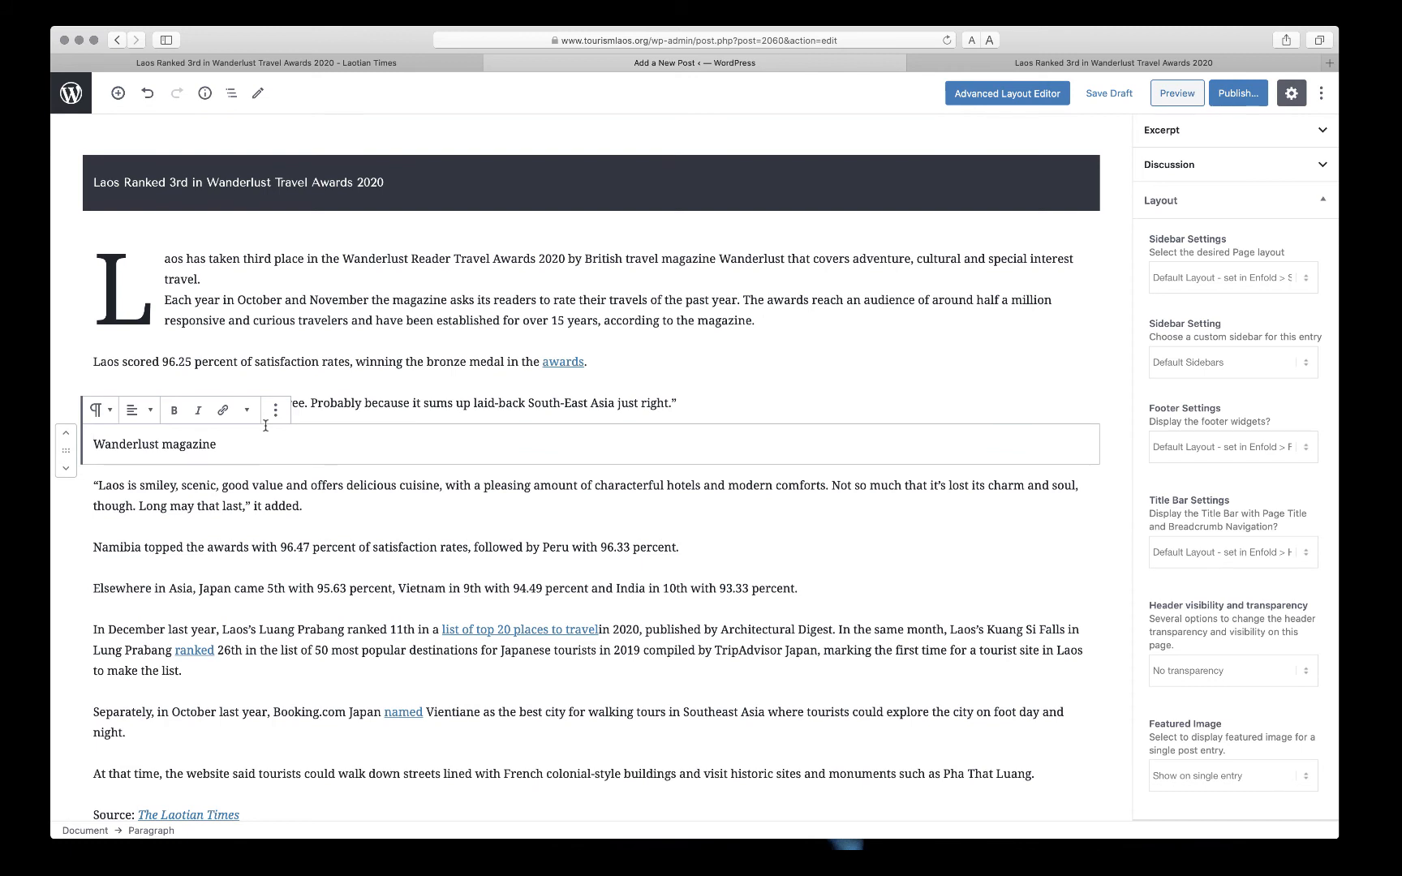
- Merge the citation line into the "Lovely Laos" paragraph and reword its ending to: just right," the magazine said
key(BackSpace)
key(BackSpace)
key(BackSpace)
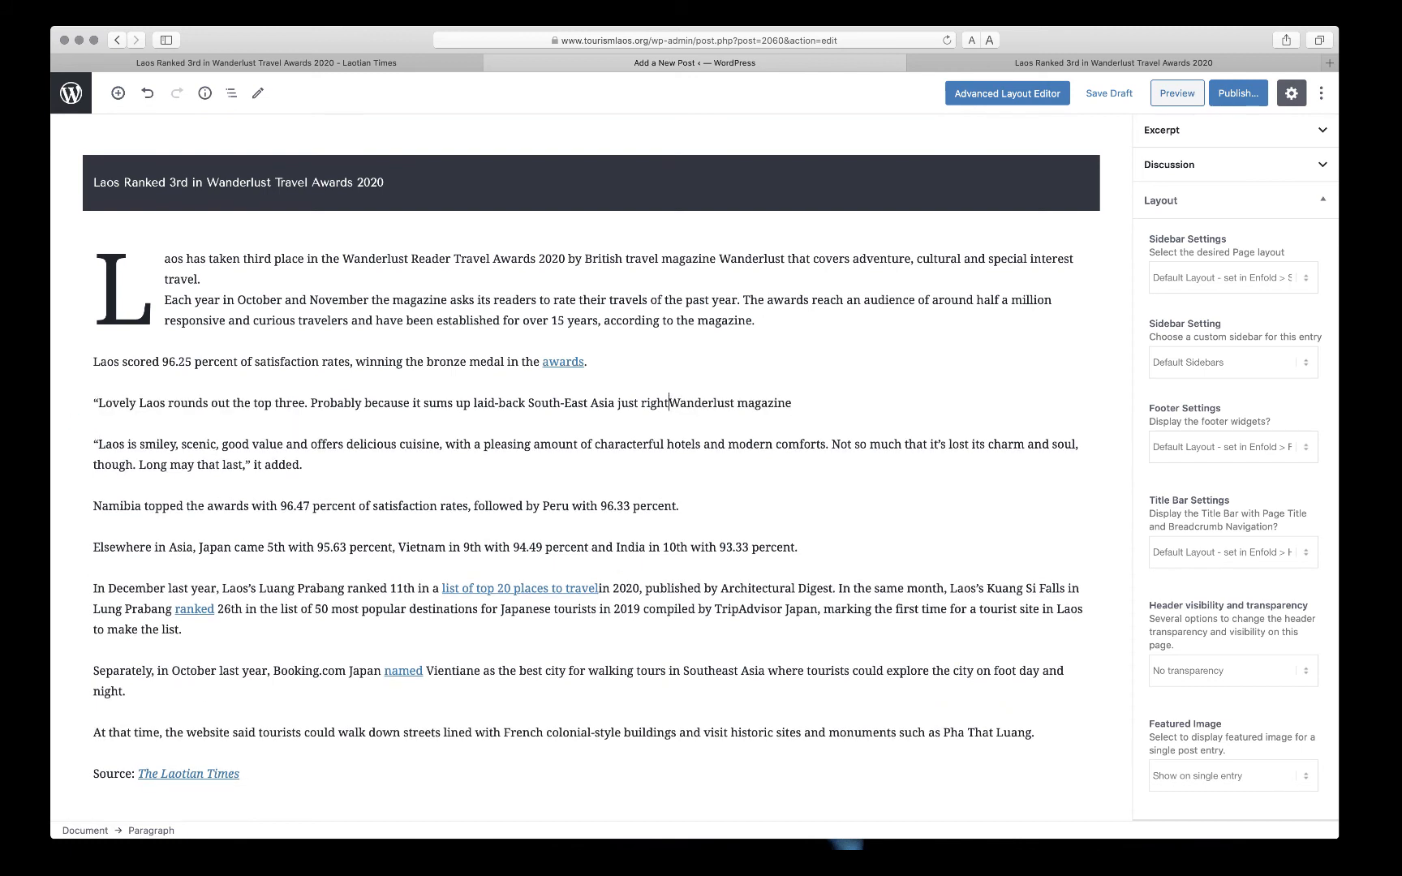
text(,)
key(BackSpace)
text(" the)
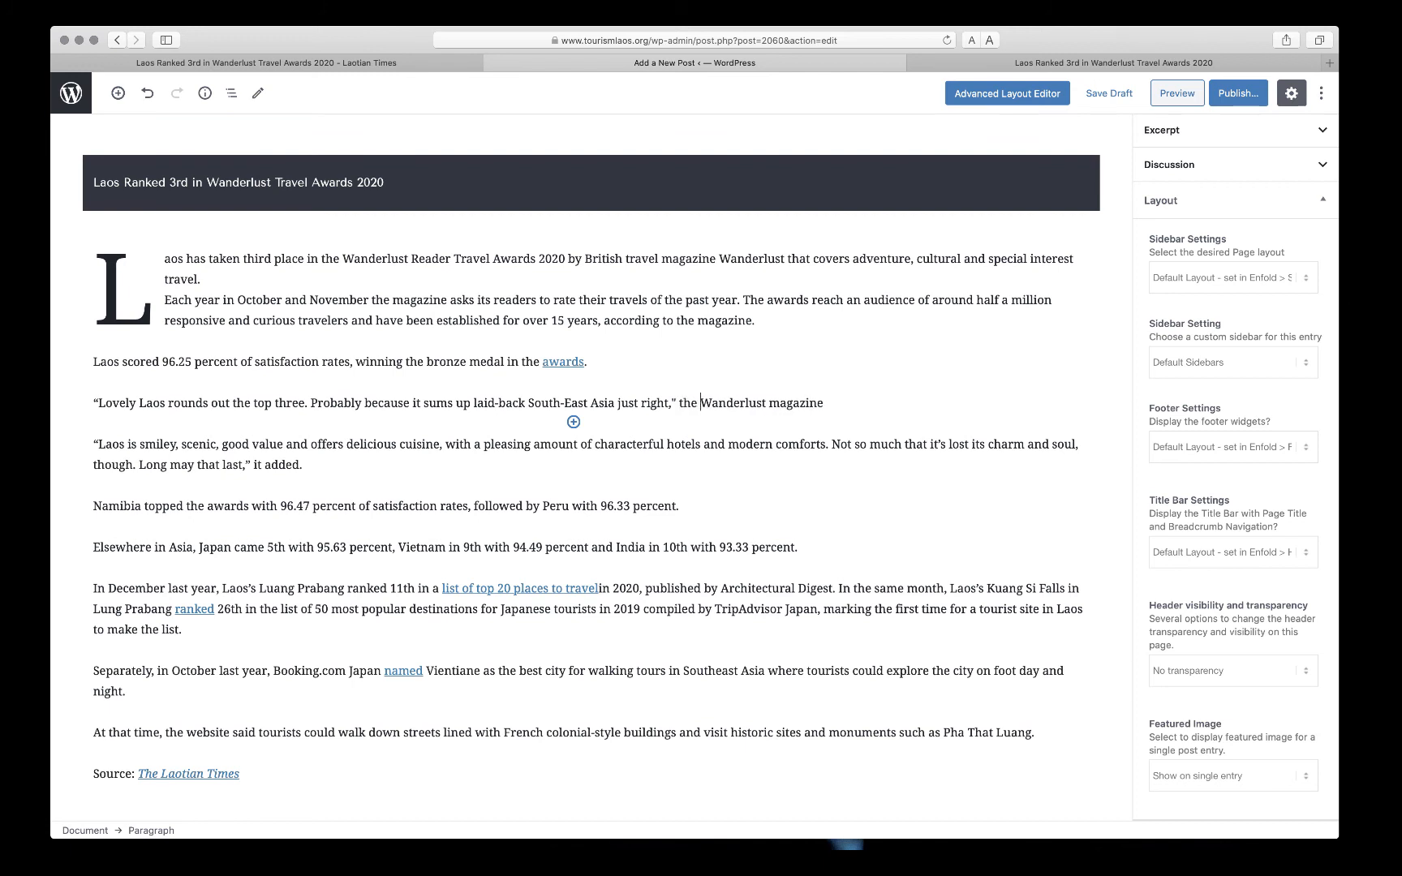
double_click(721, 403)
key(BackSpace)
text(said.)
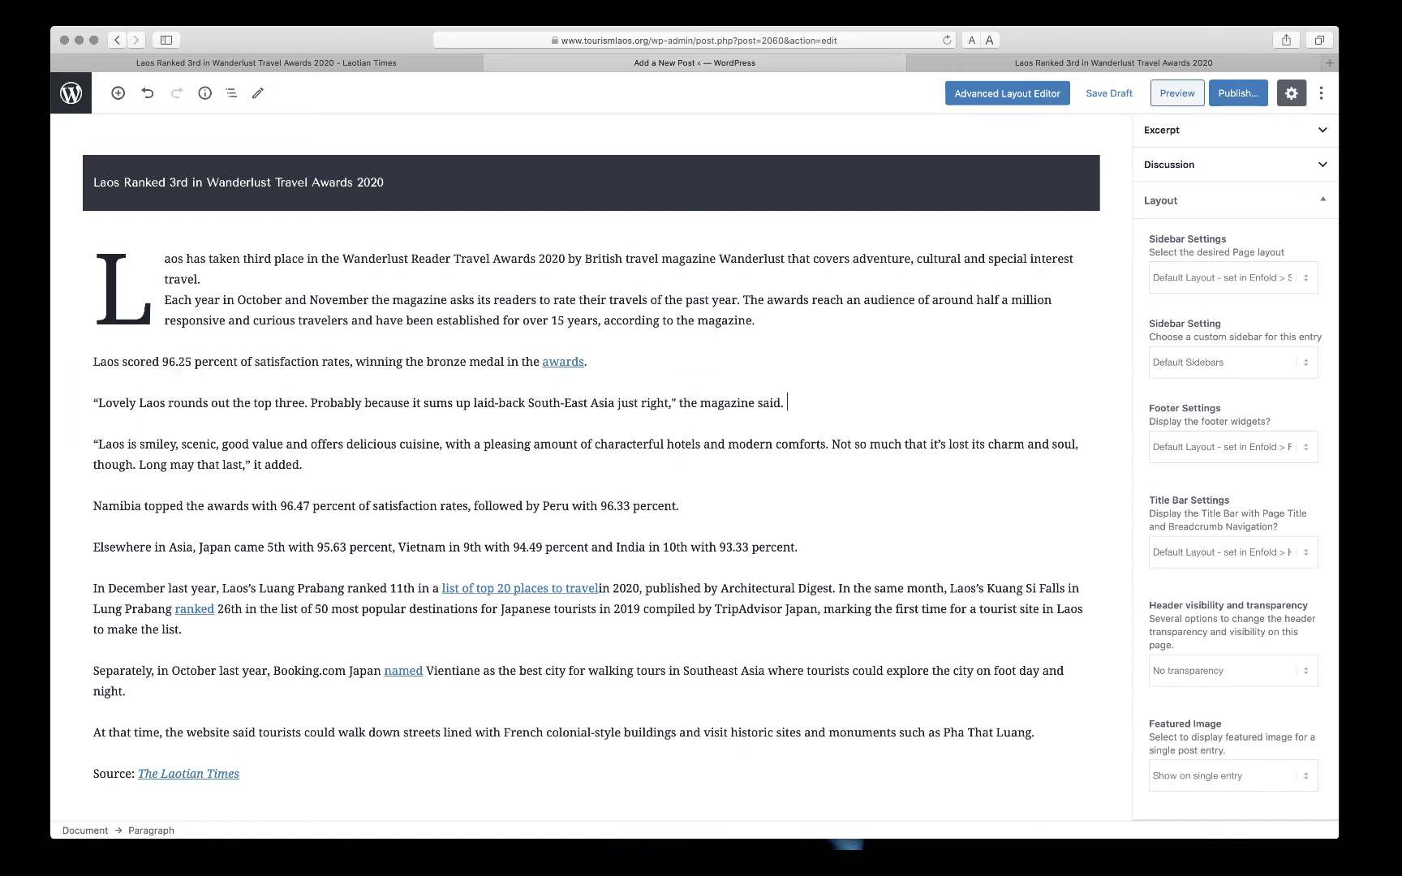
- Convert the "Laos is smiley, scenic" paragraph into a quote block and replace the closing "it added" so it ends: Long may that last."
click(267, 462)
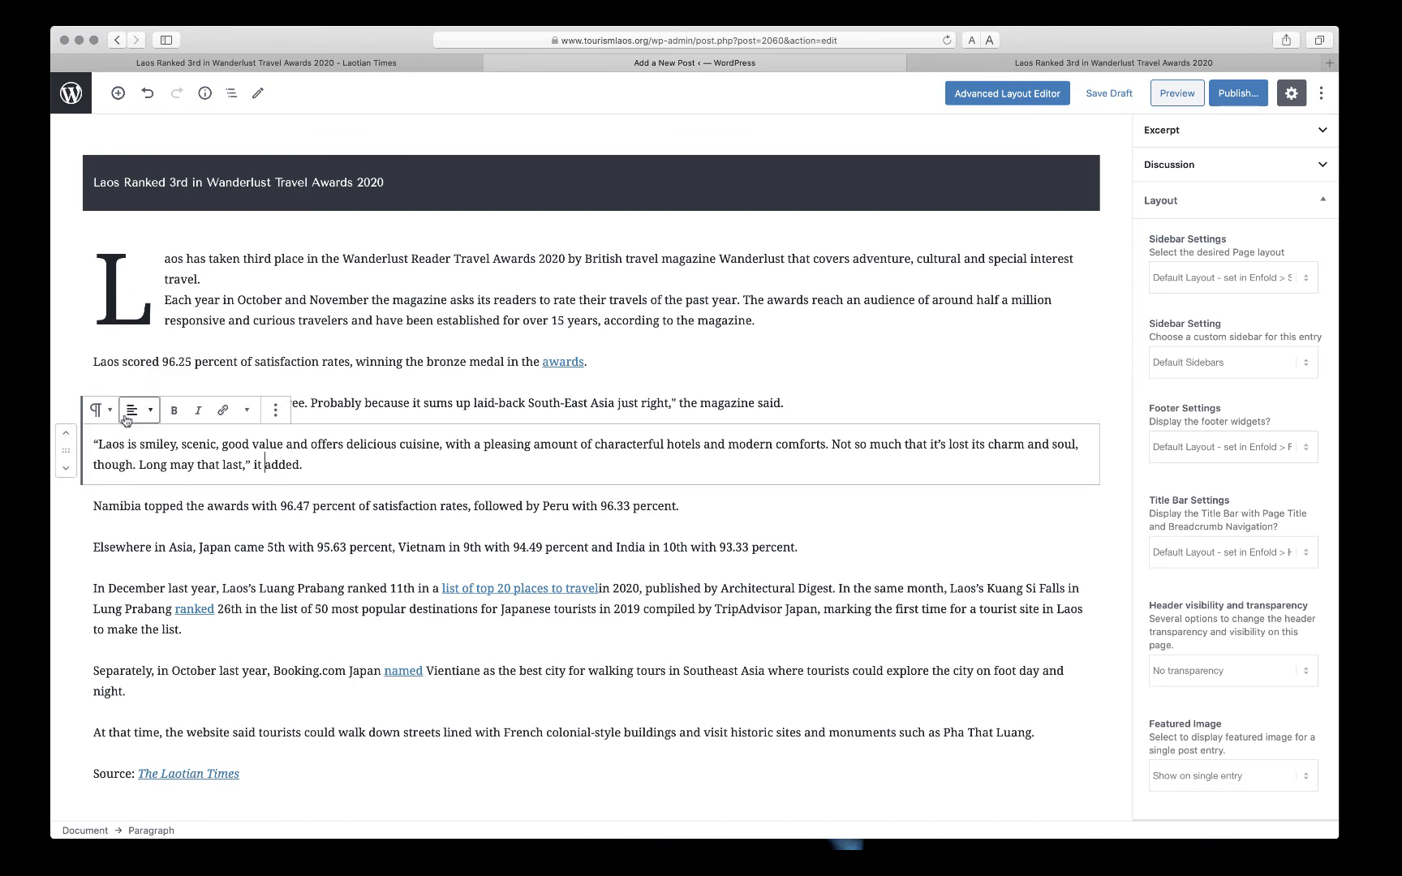
click(100, 411)
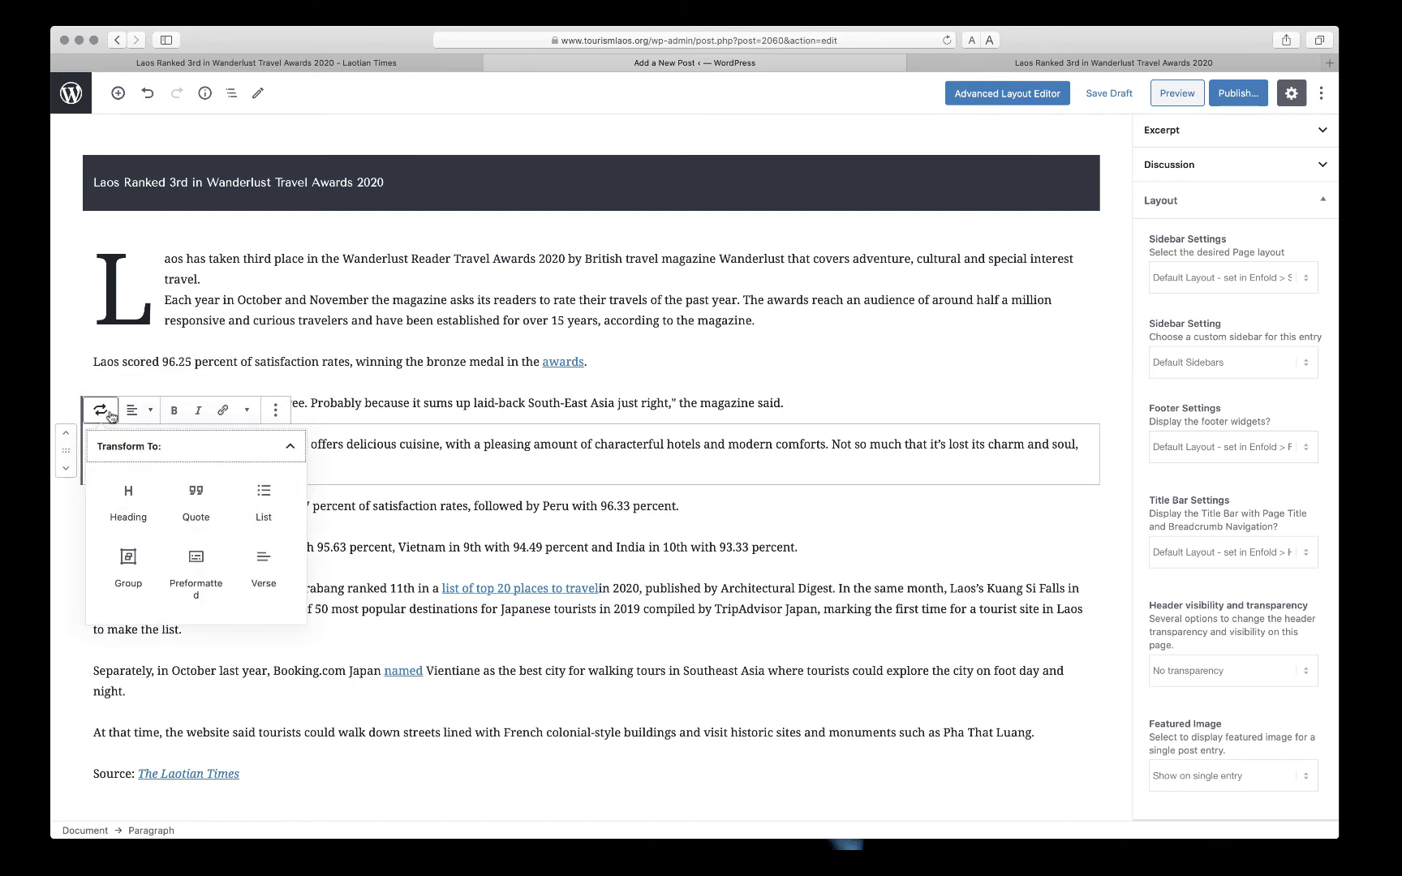
click(195, 503)
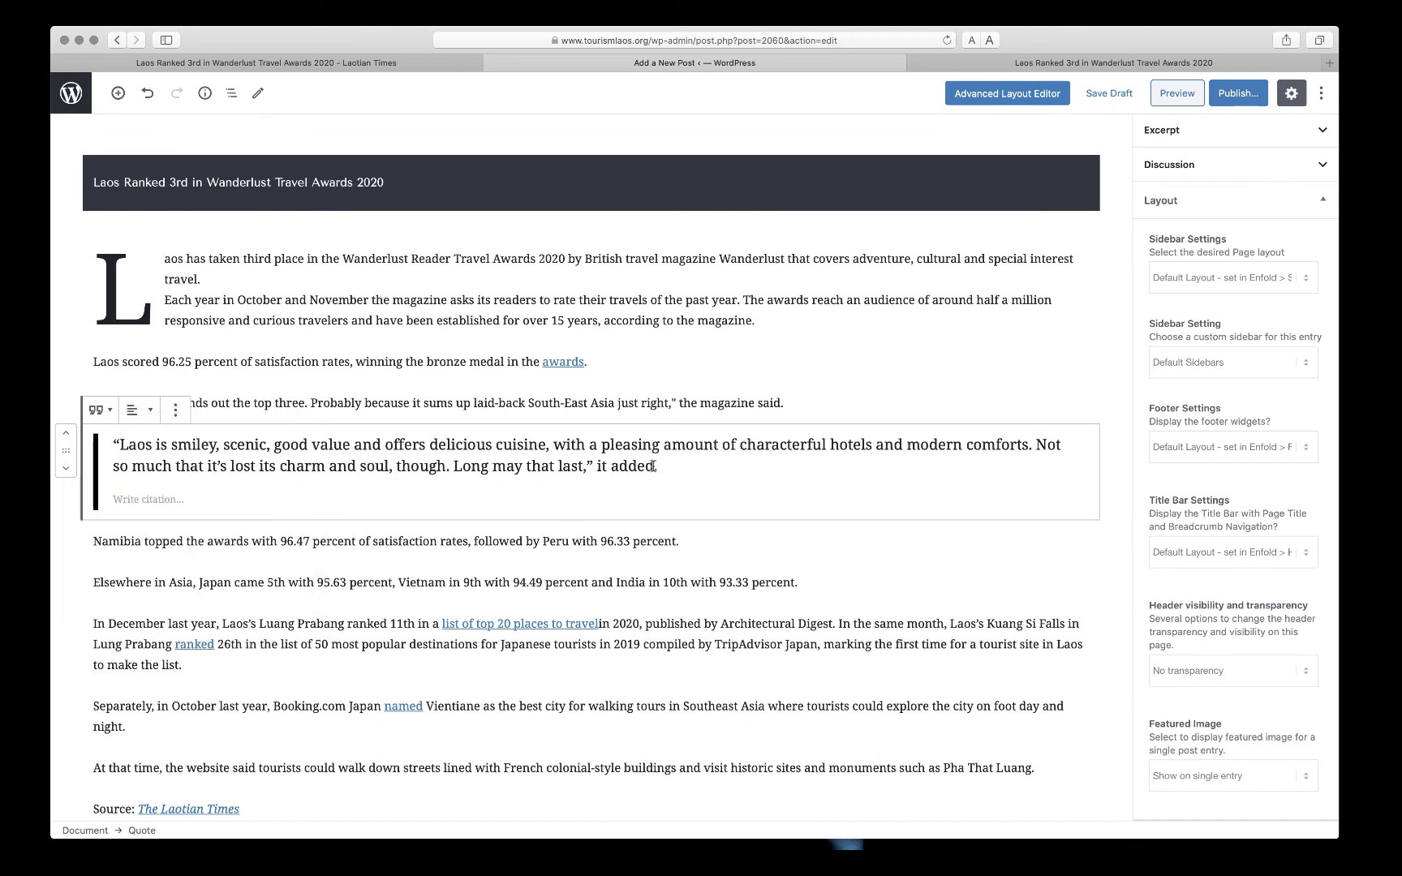
drag(654, 466, 585, 466)
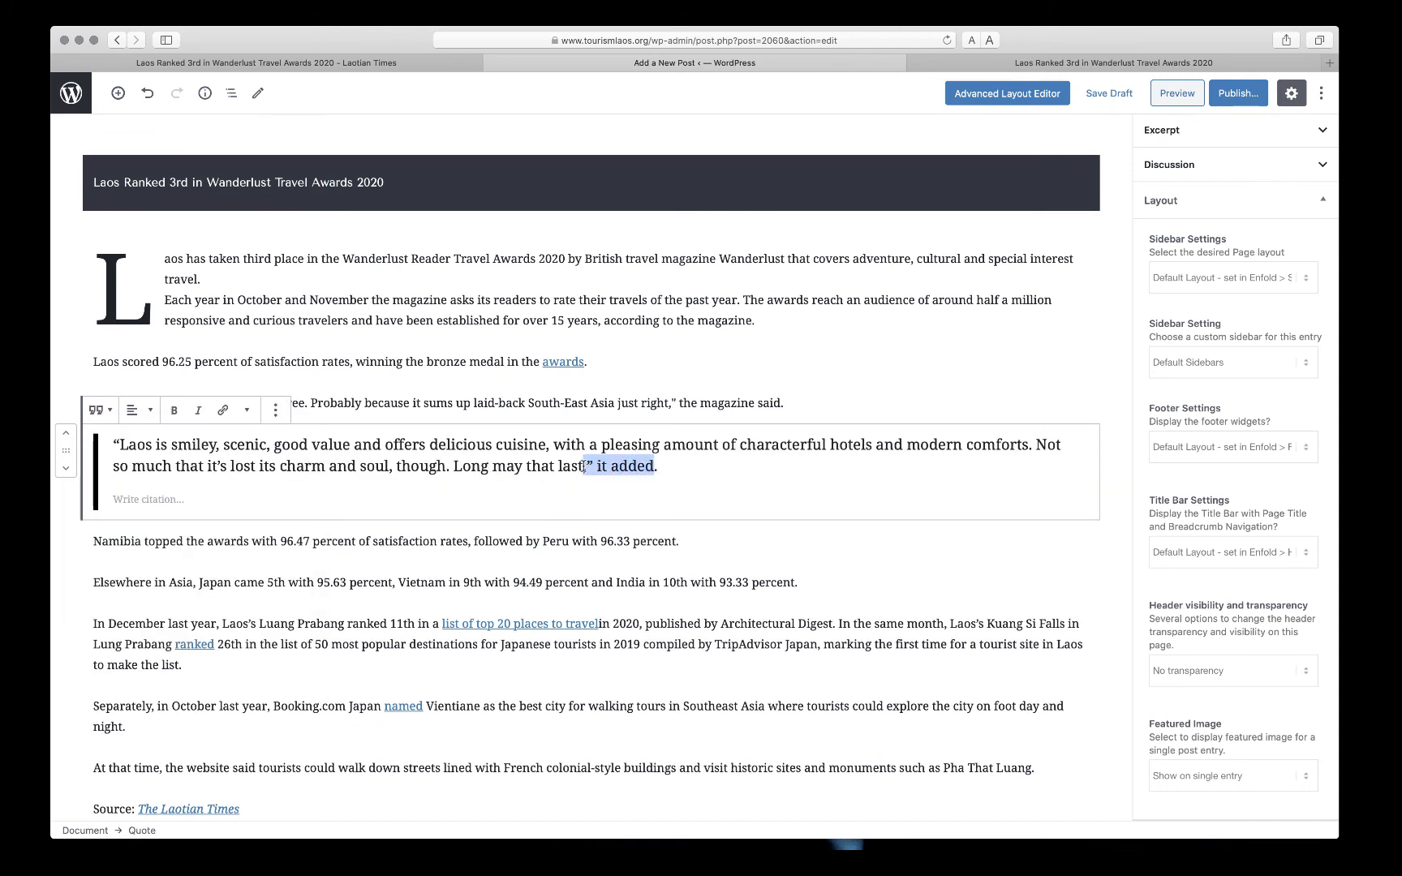
text(.".)
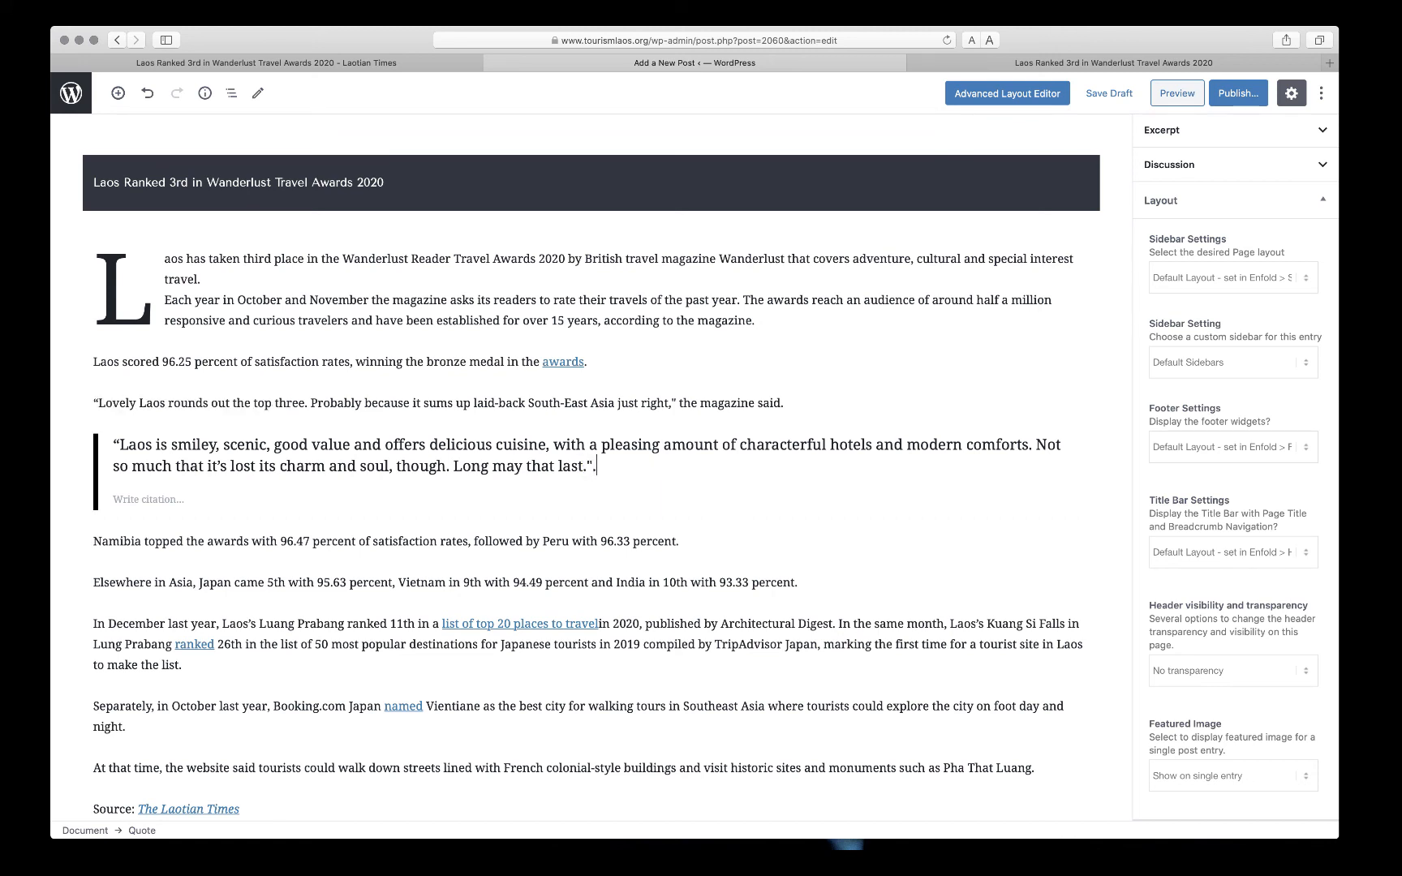
key(BackSpace)
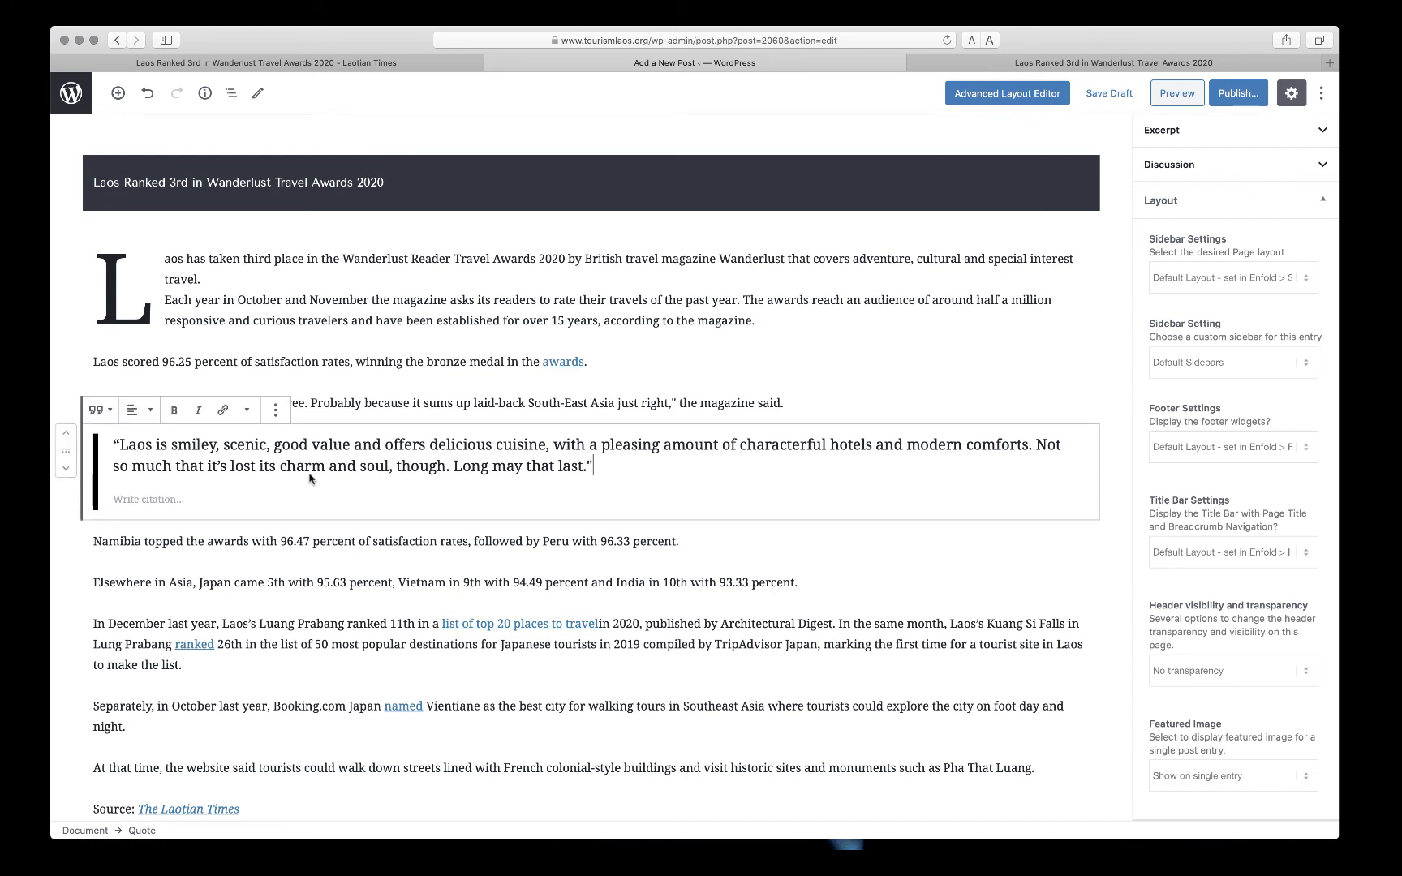
- Add "Wanderlust magazine" as the citation of the "Laos is smiley" quote and save the draft
click(161, 500)
text(Wa)
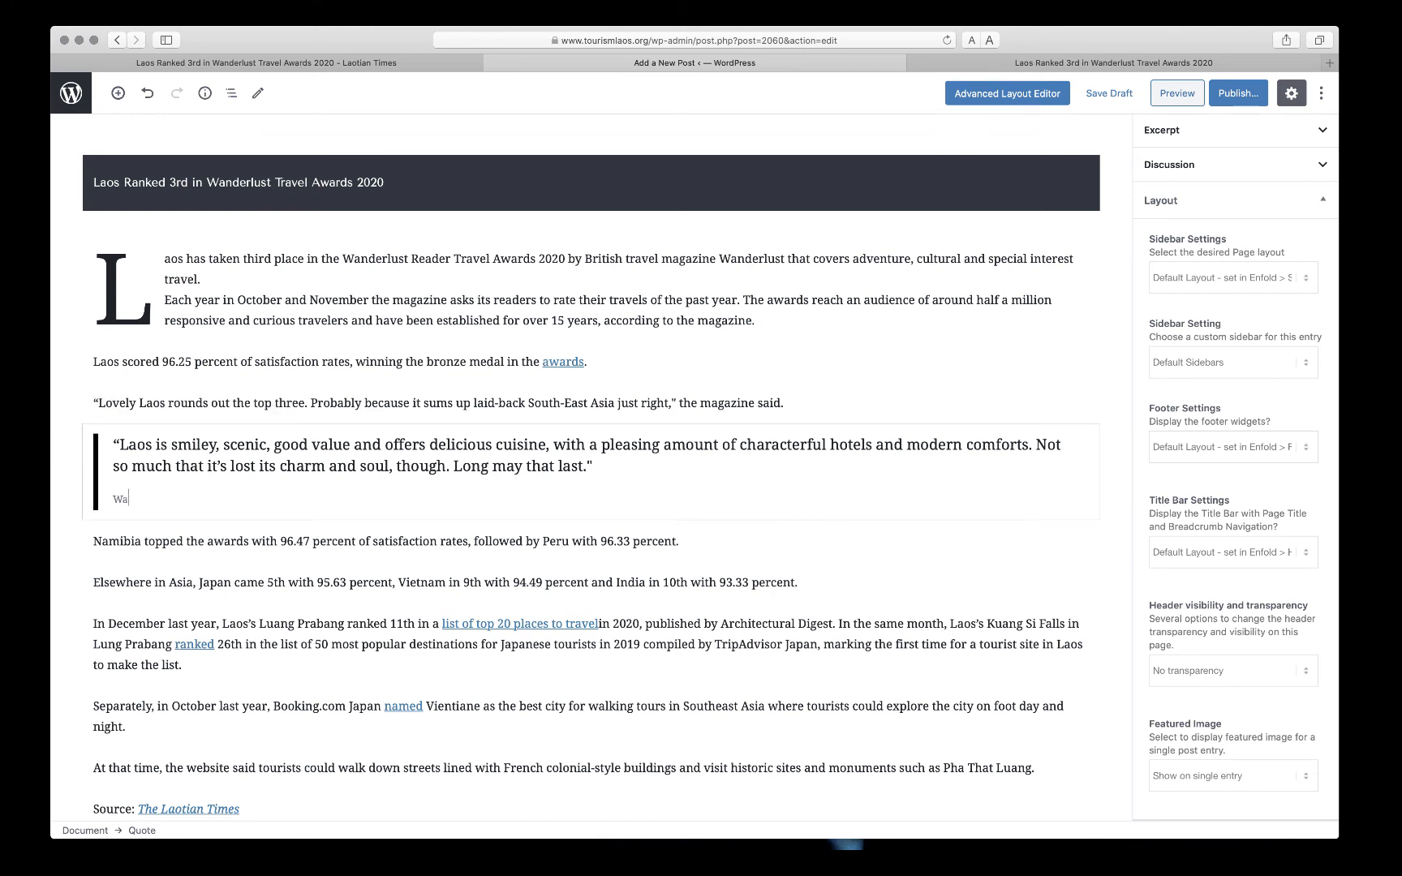
text(nderlust magazine)
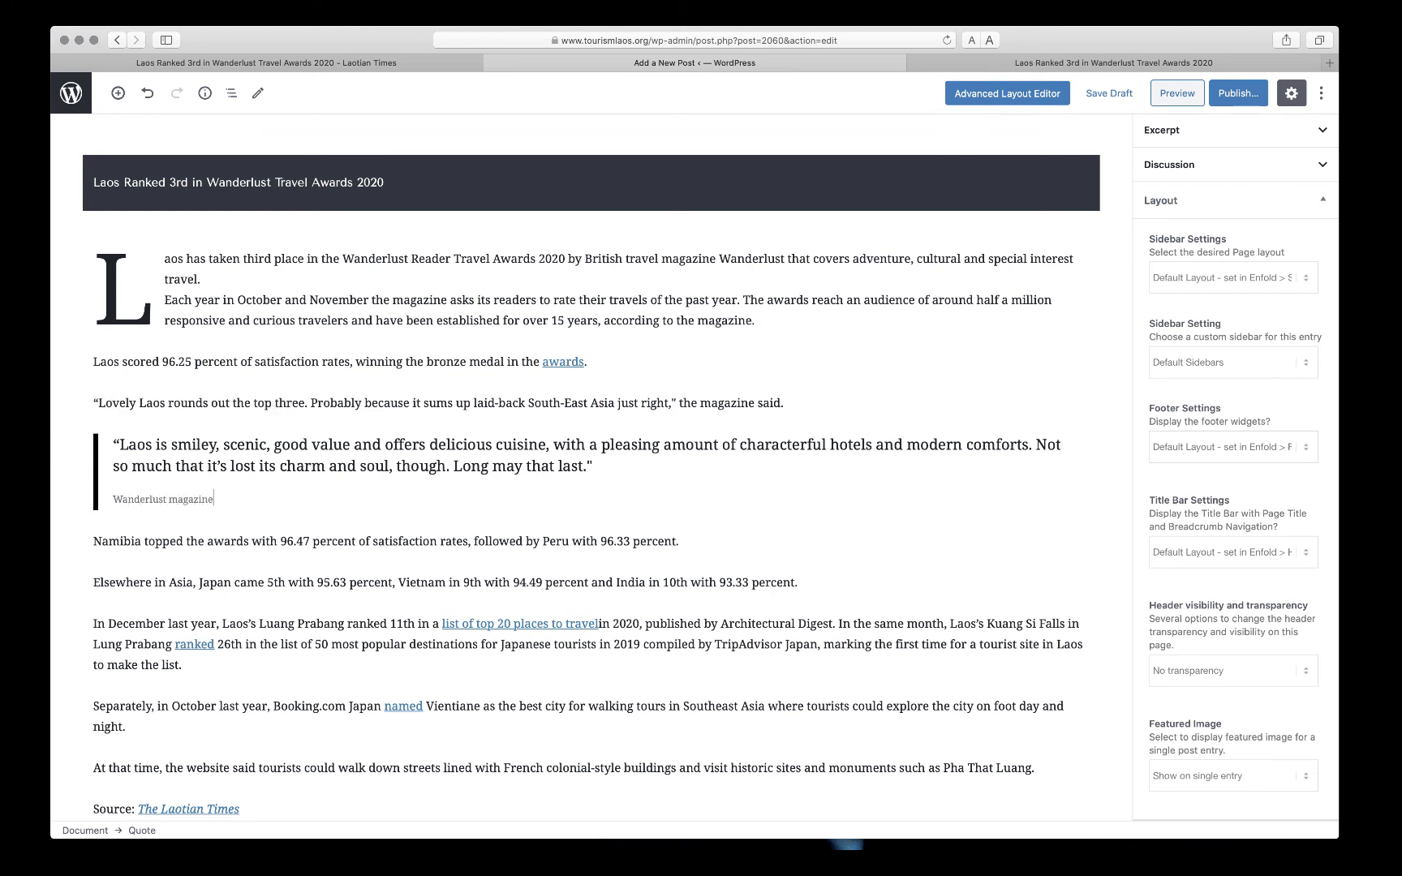
click(1105, 95)
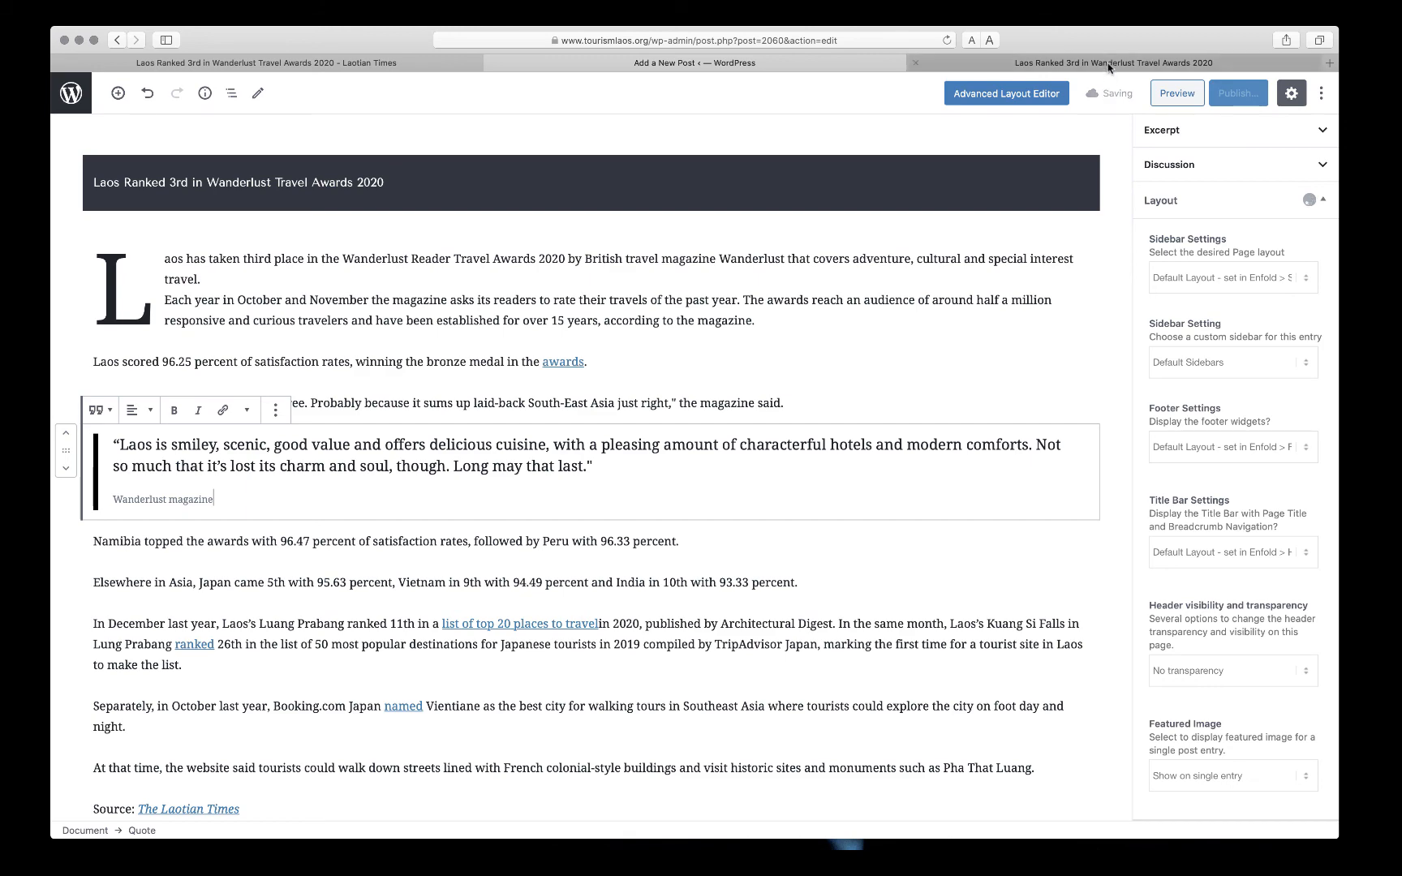
- Review the reworked quote and the whole article in the post's preview page
click(1109, 65)
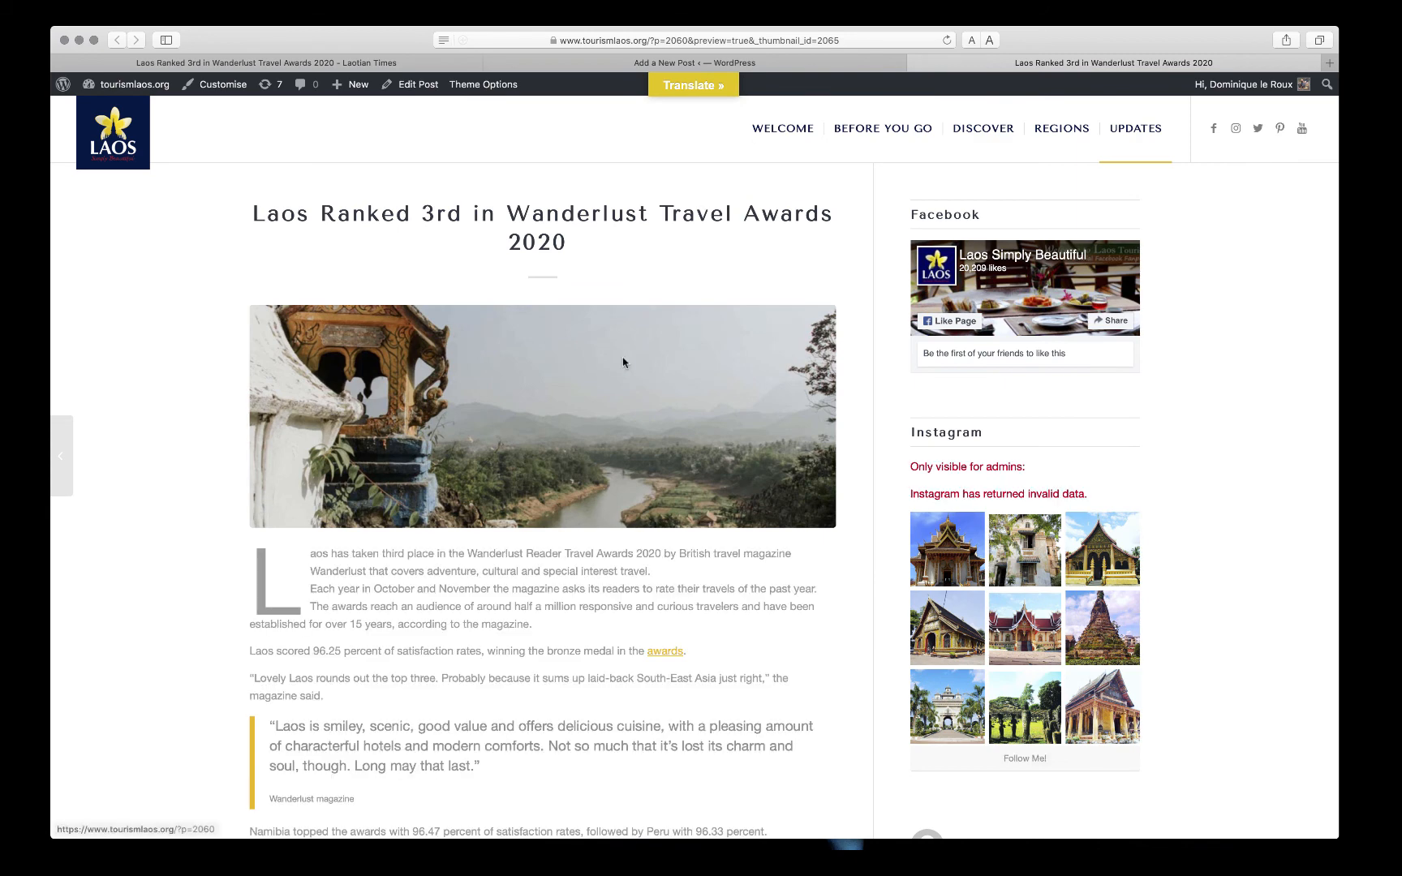
scroll(588, 464, down, 1)
scroll(588, 463, down, 5)
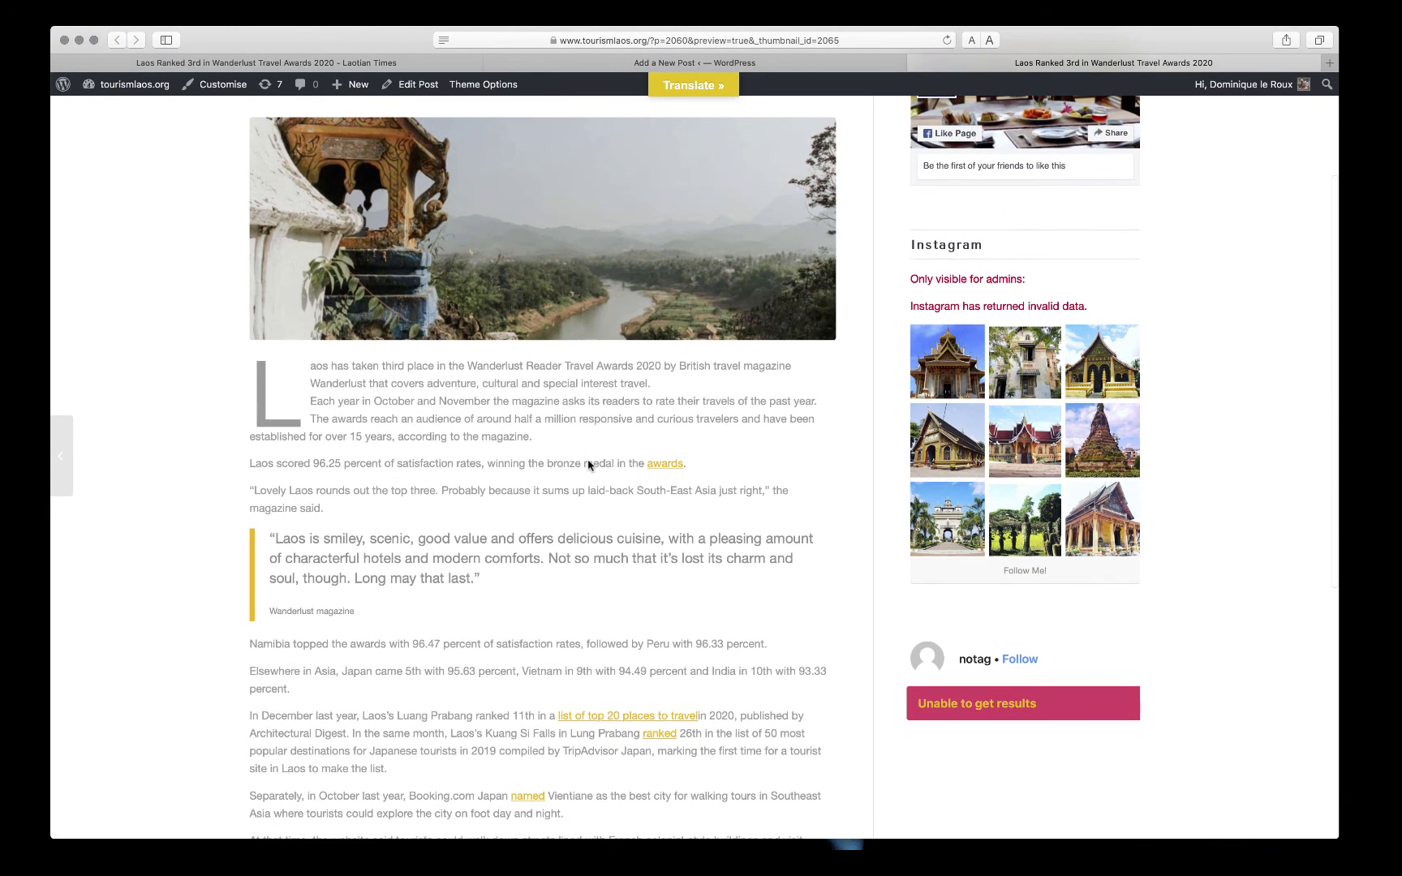
scroll(588, 460, down, 4)
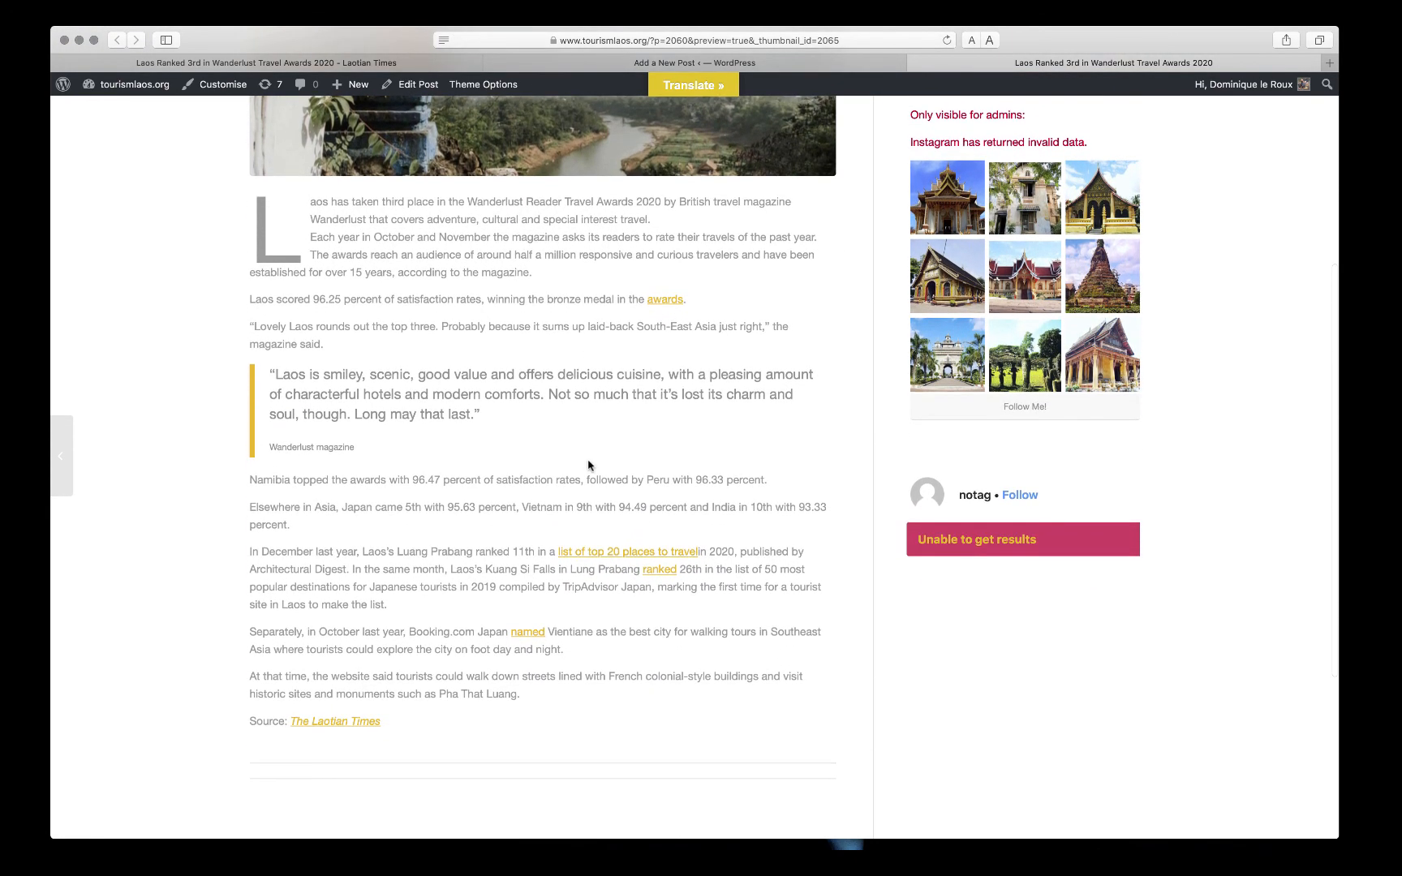
scroll(588, 462, up, 2)
scroll(588, 464, up, 5)
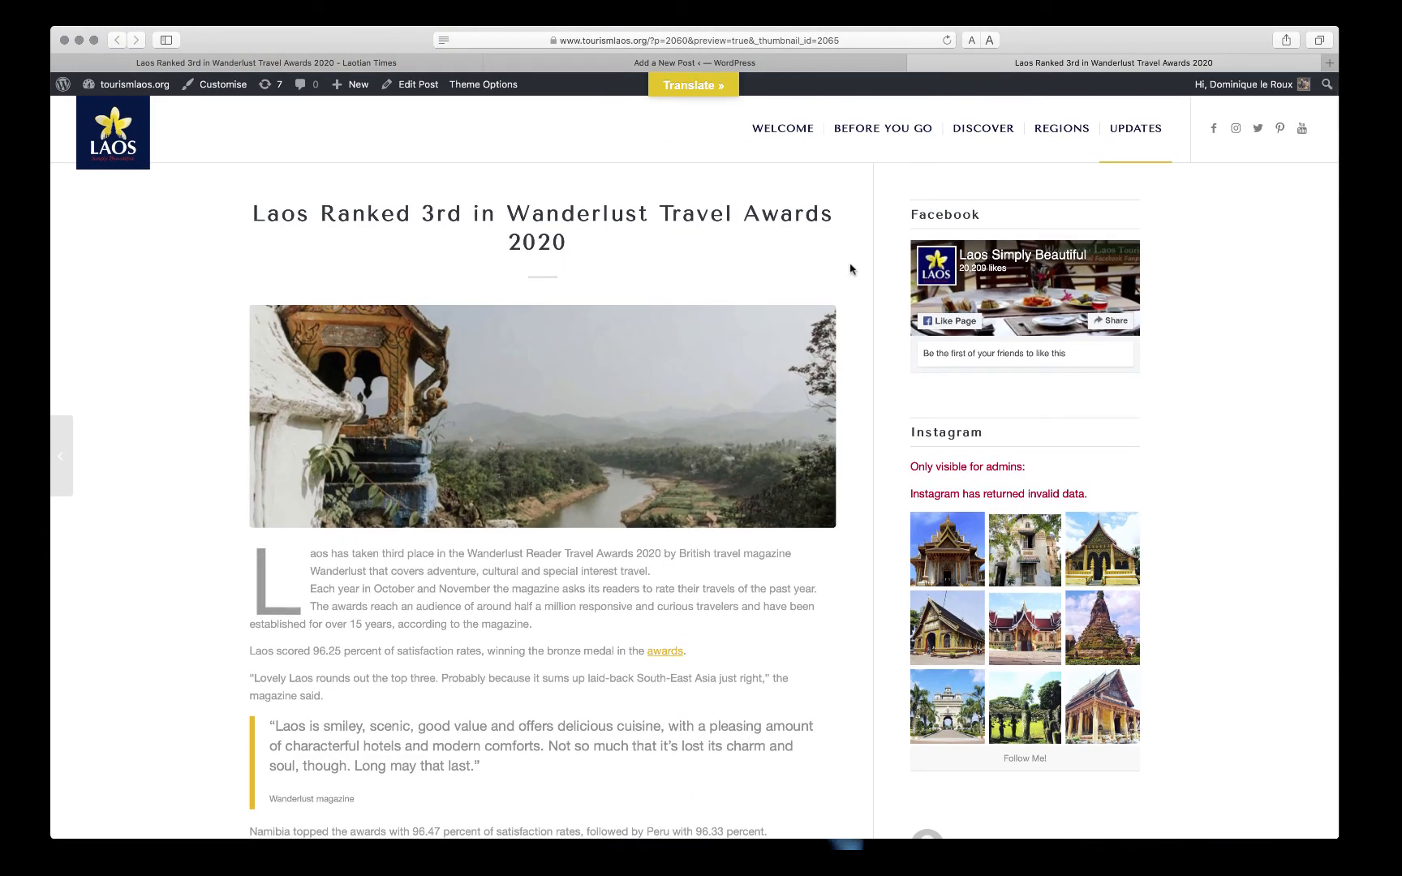
- Close the preview page, publish the post with public visibility and copy the published post's link
click(916, 63)
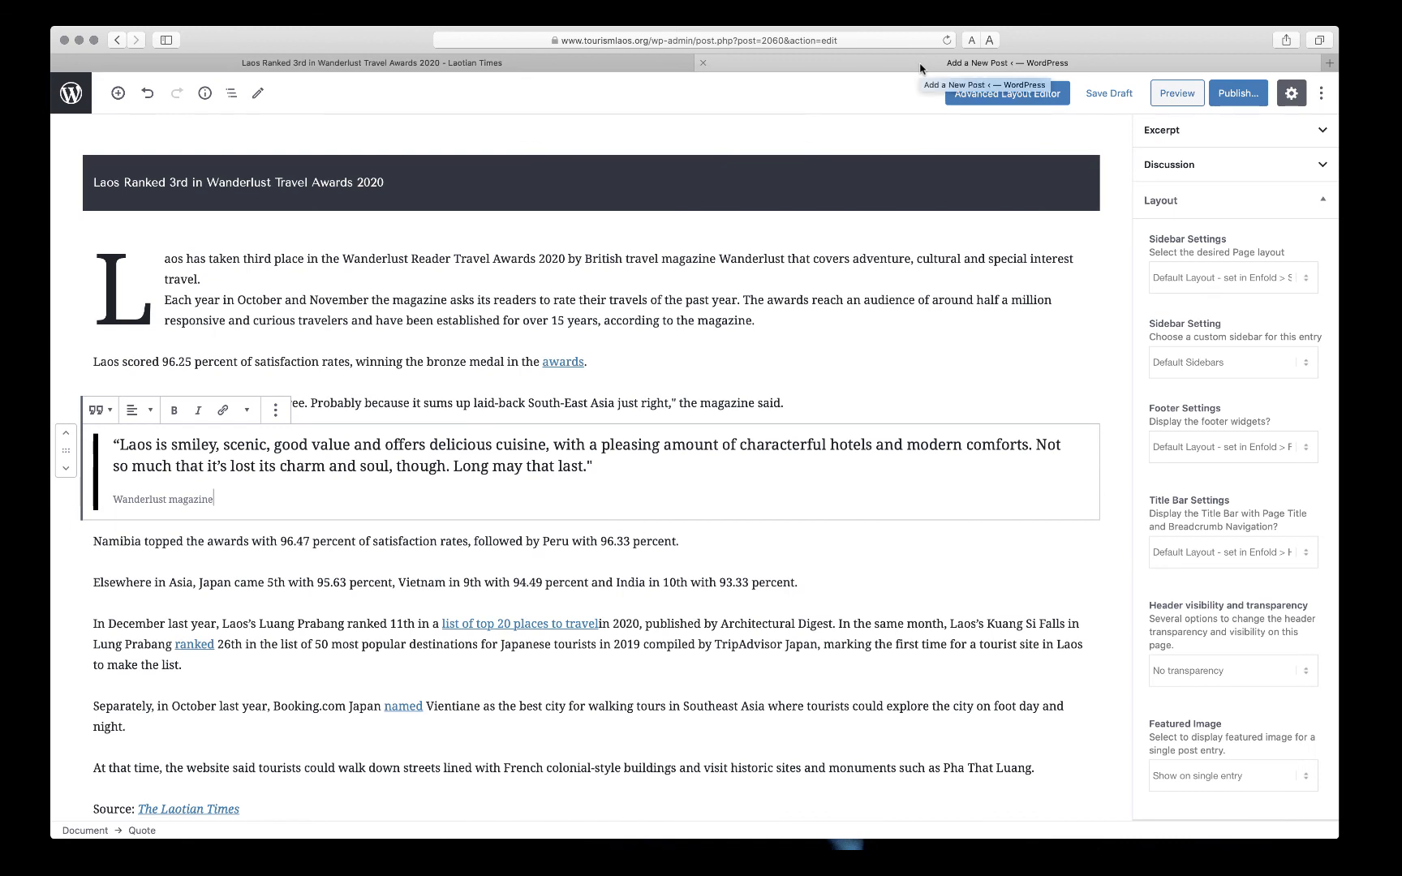
click(1234, 94)
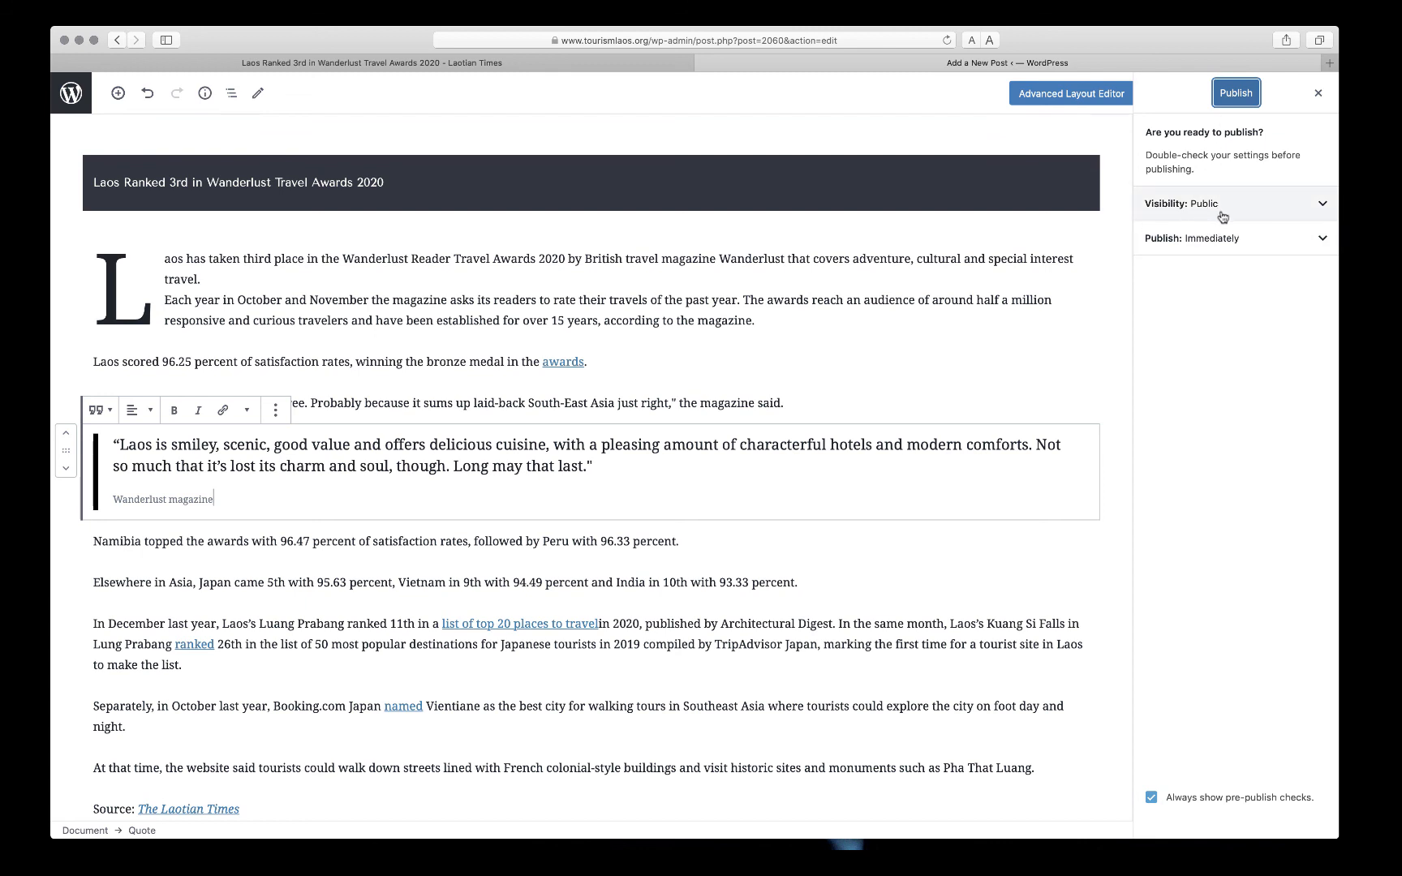
click(1235, 93)
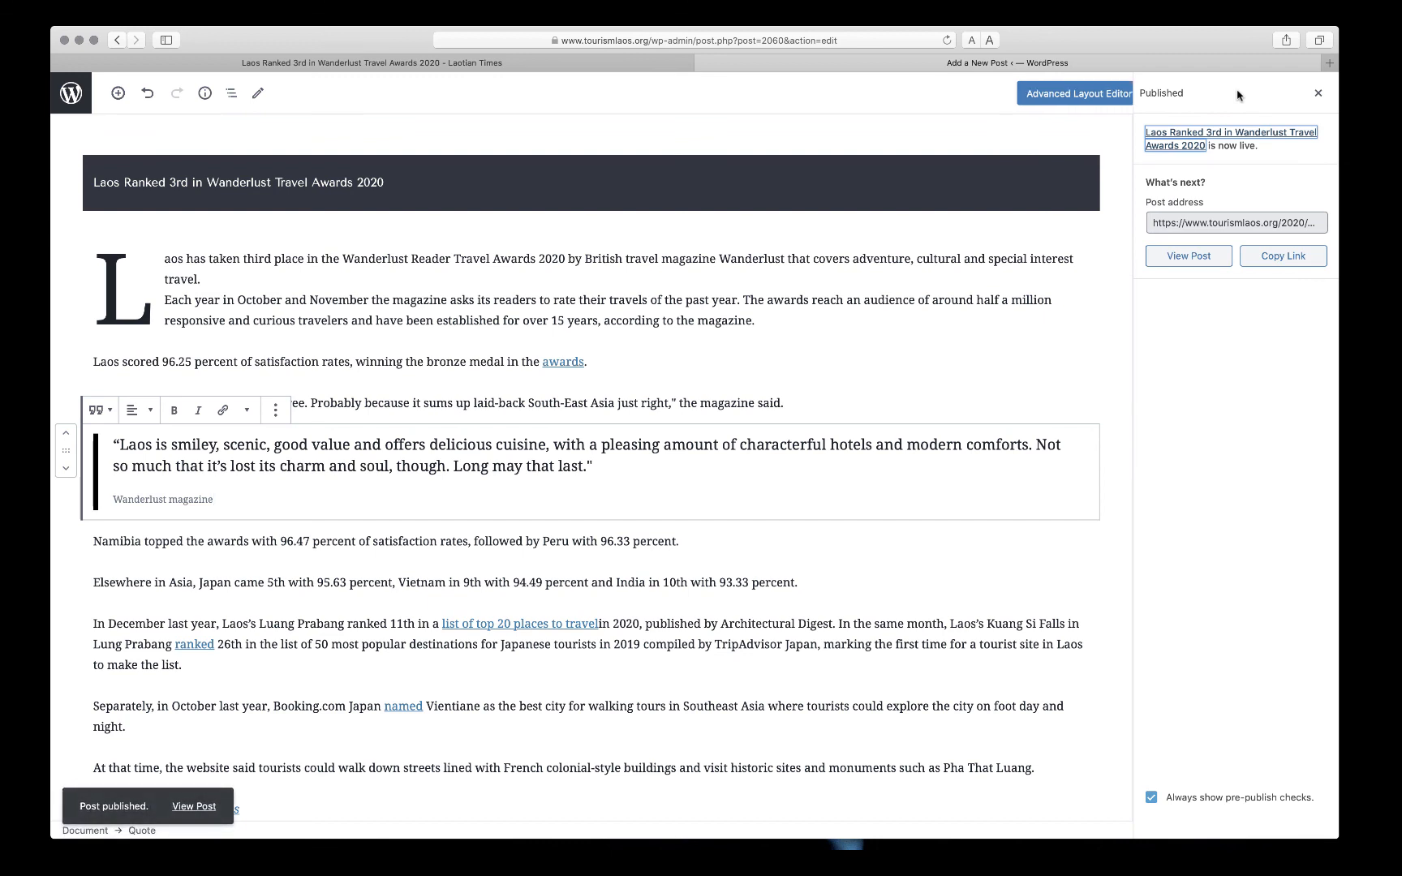
click(1221, 224)
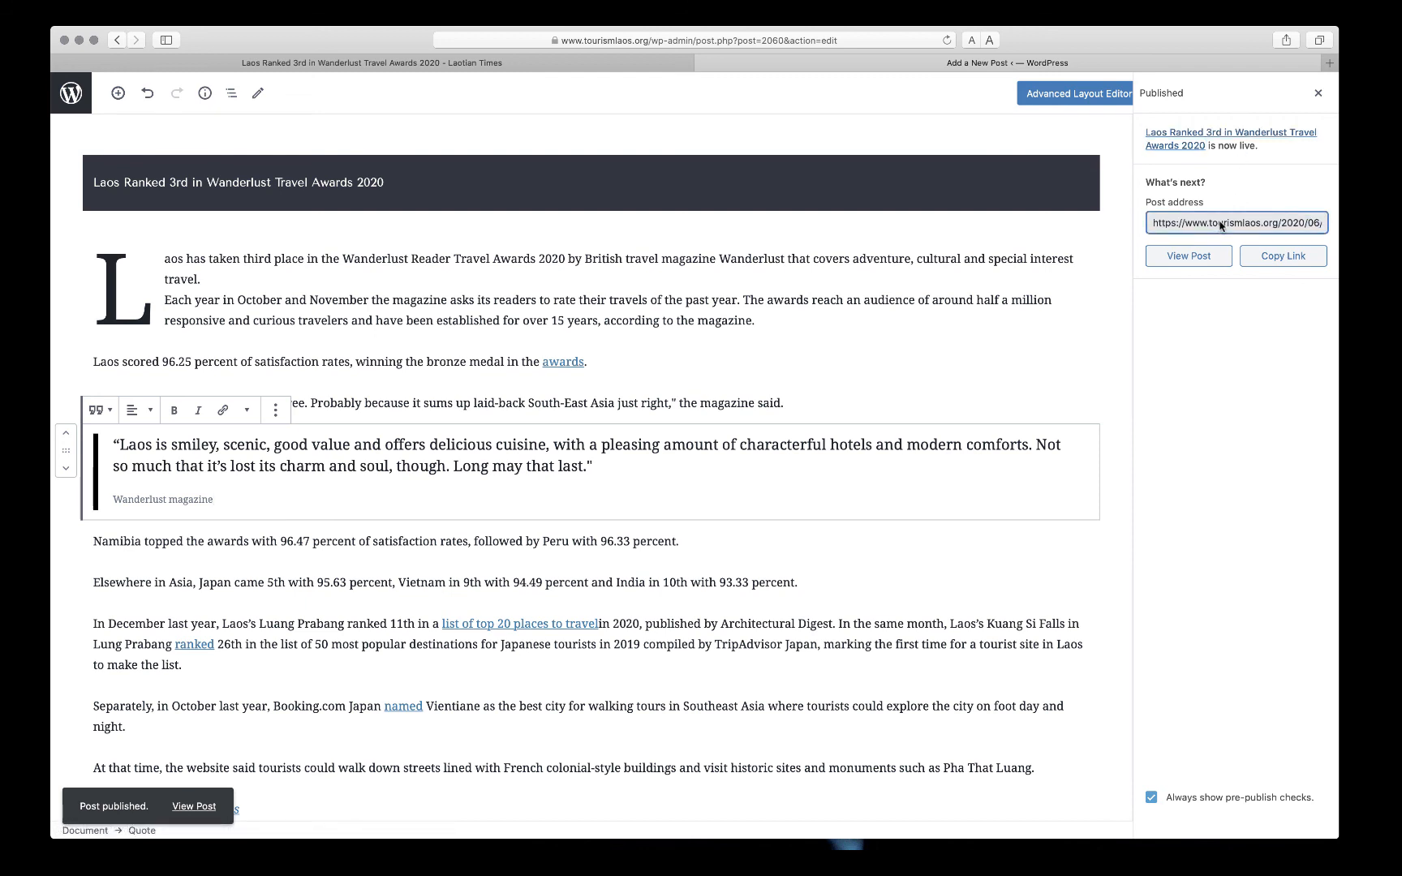
click(1282, 256)
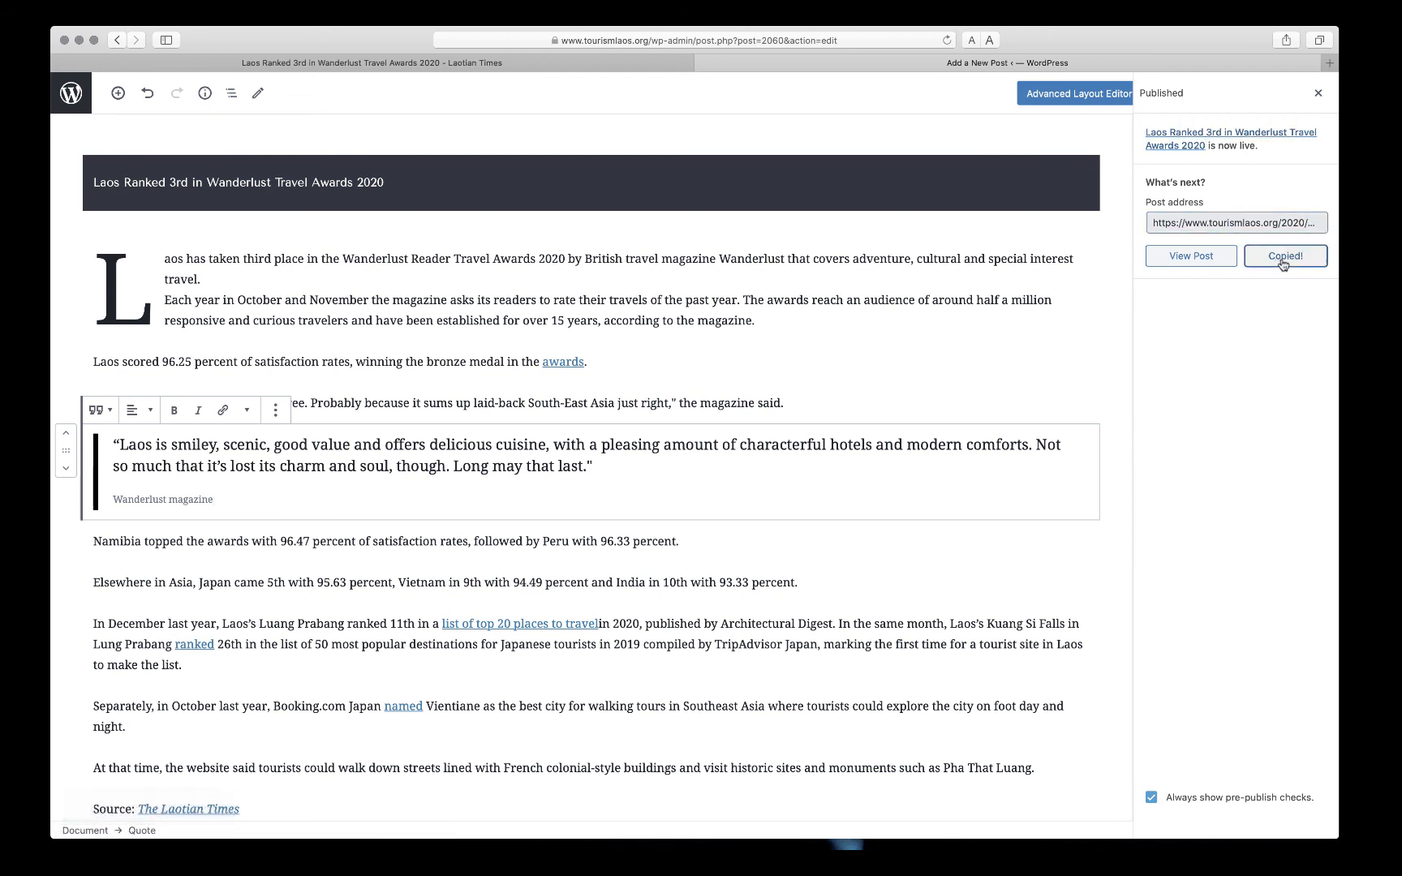
- Open facebook.com in a new browser tab and paste the copied article link into a new post
key(super+t)
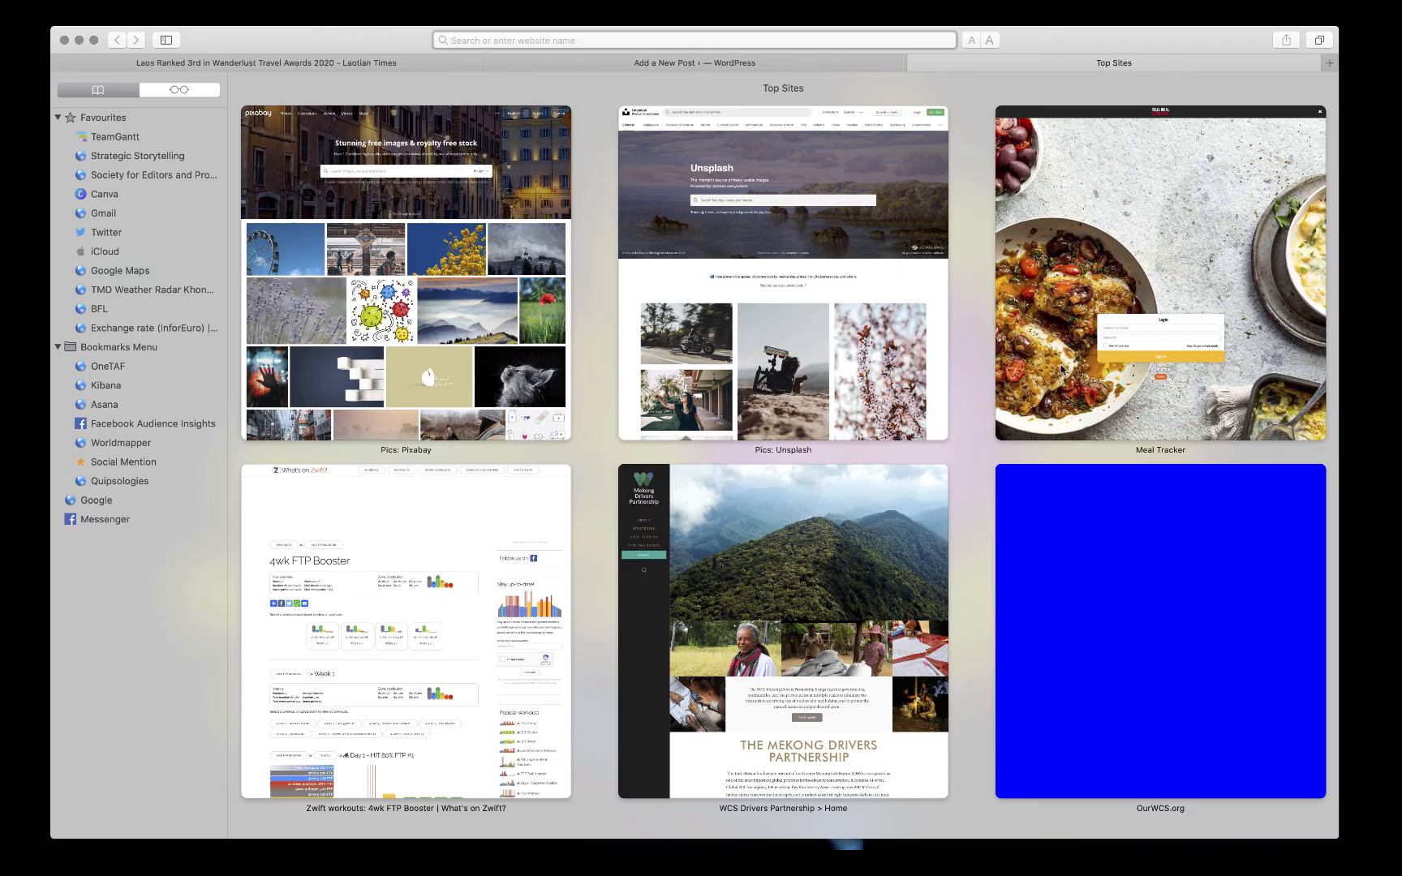
text(facebook.com)
key(Return)
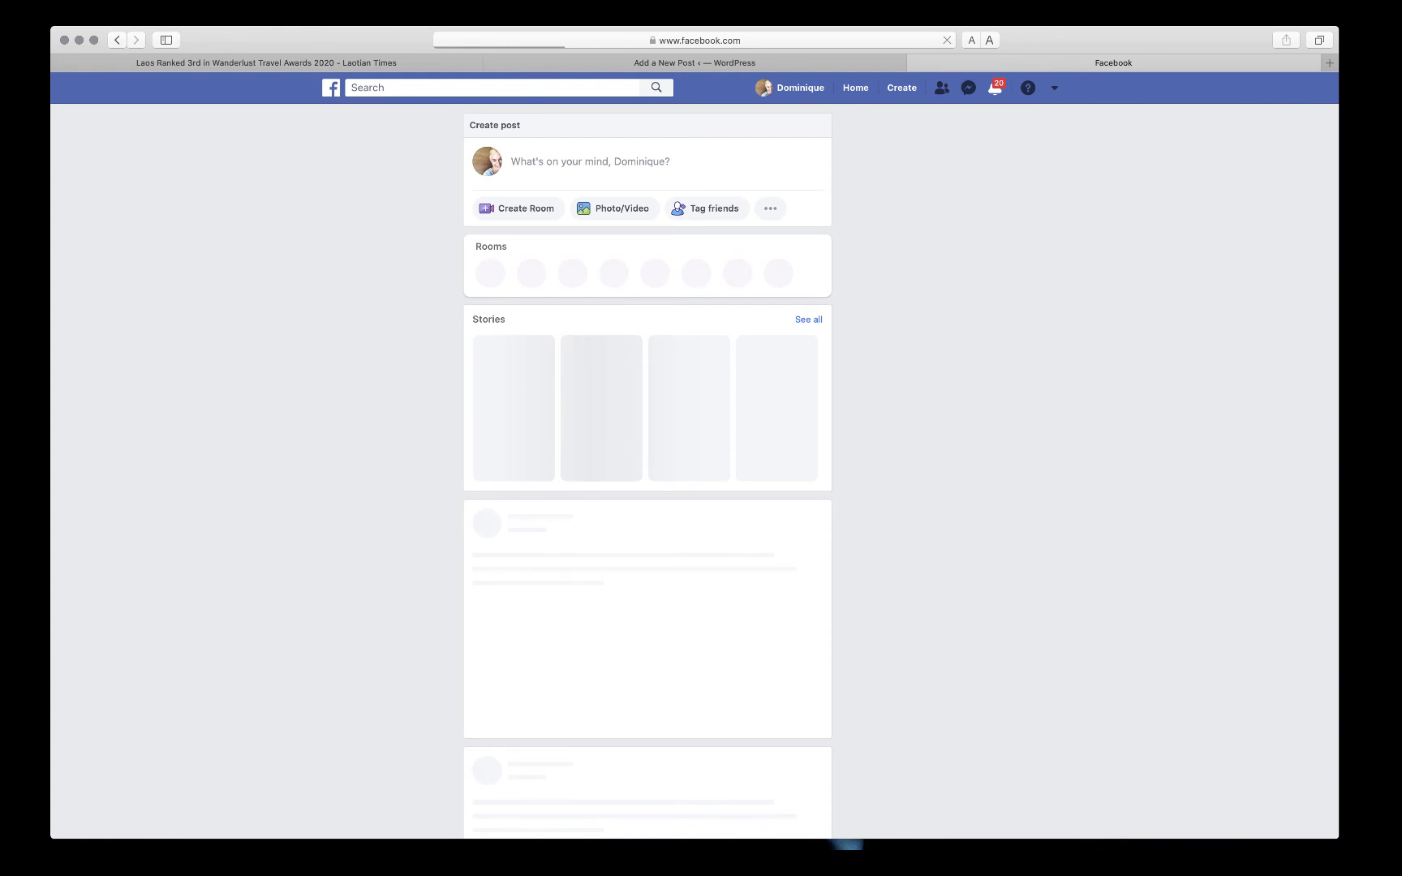
click(561, 163)
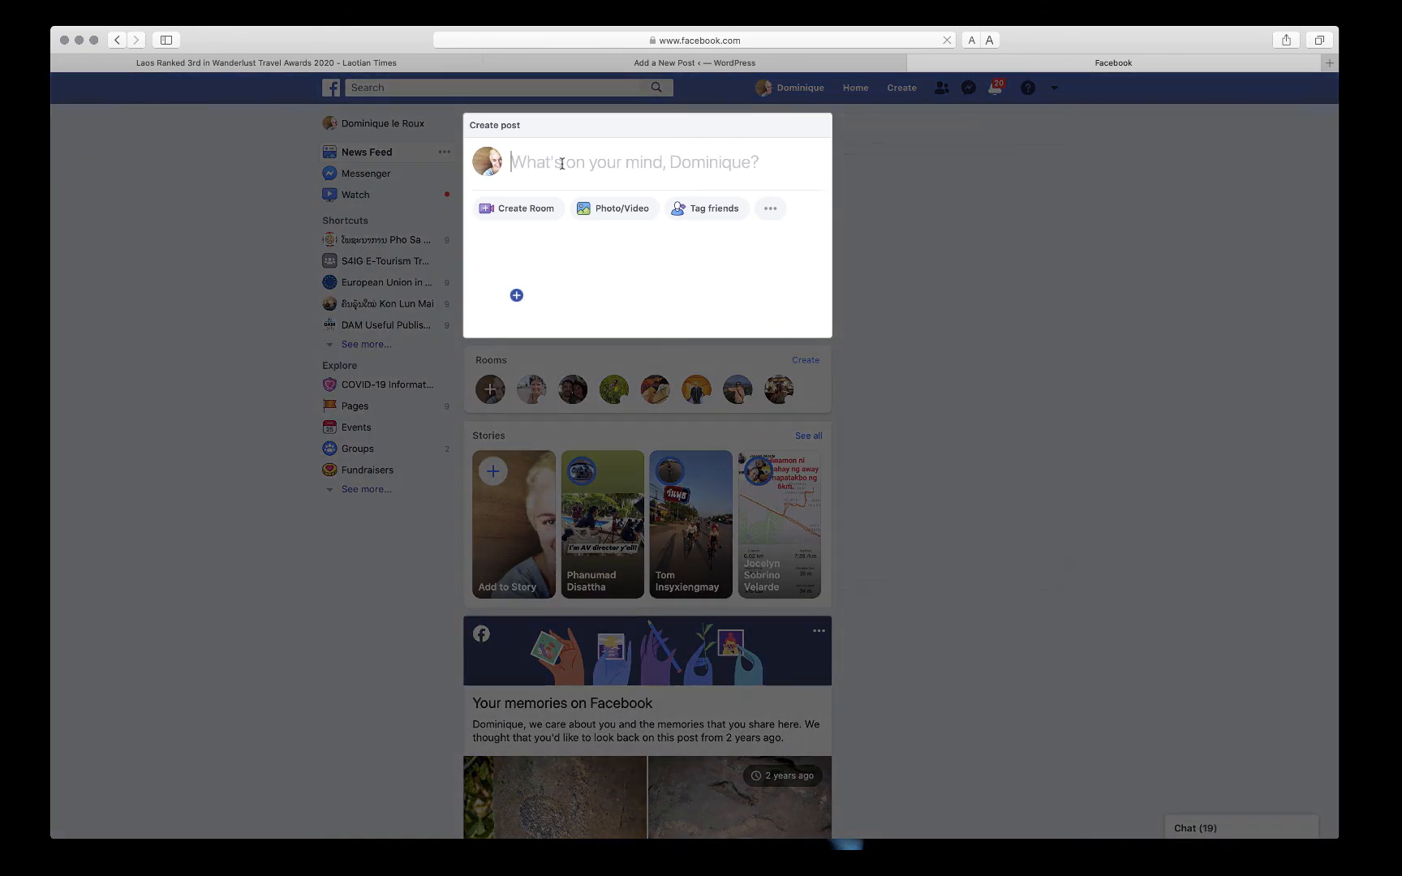
key(super+v)
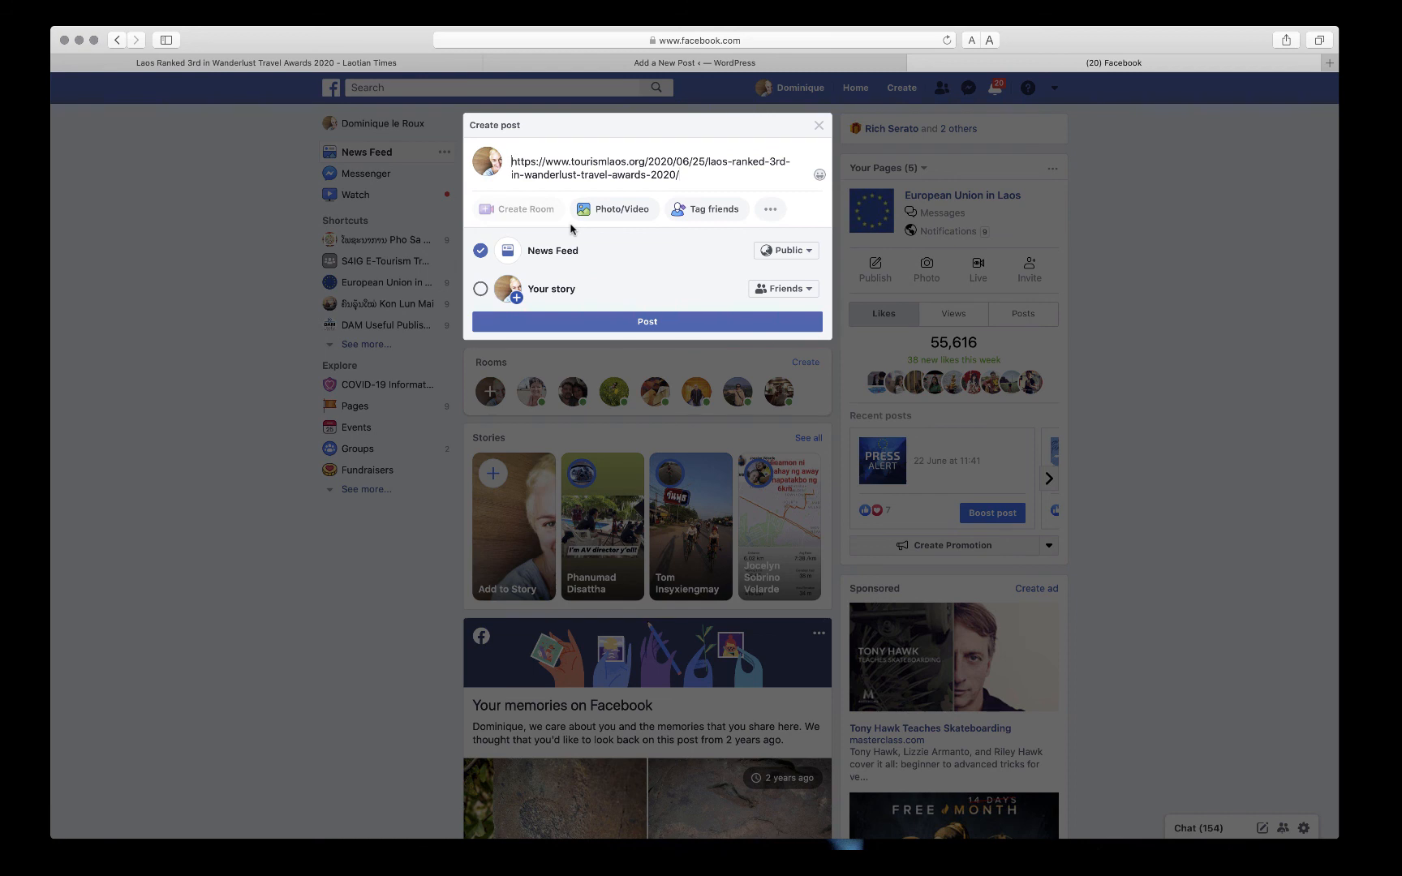
- Write "Isn't it great?" on its own line above the article link in the Facebook post
text(Isn't it great)
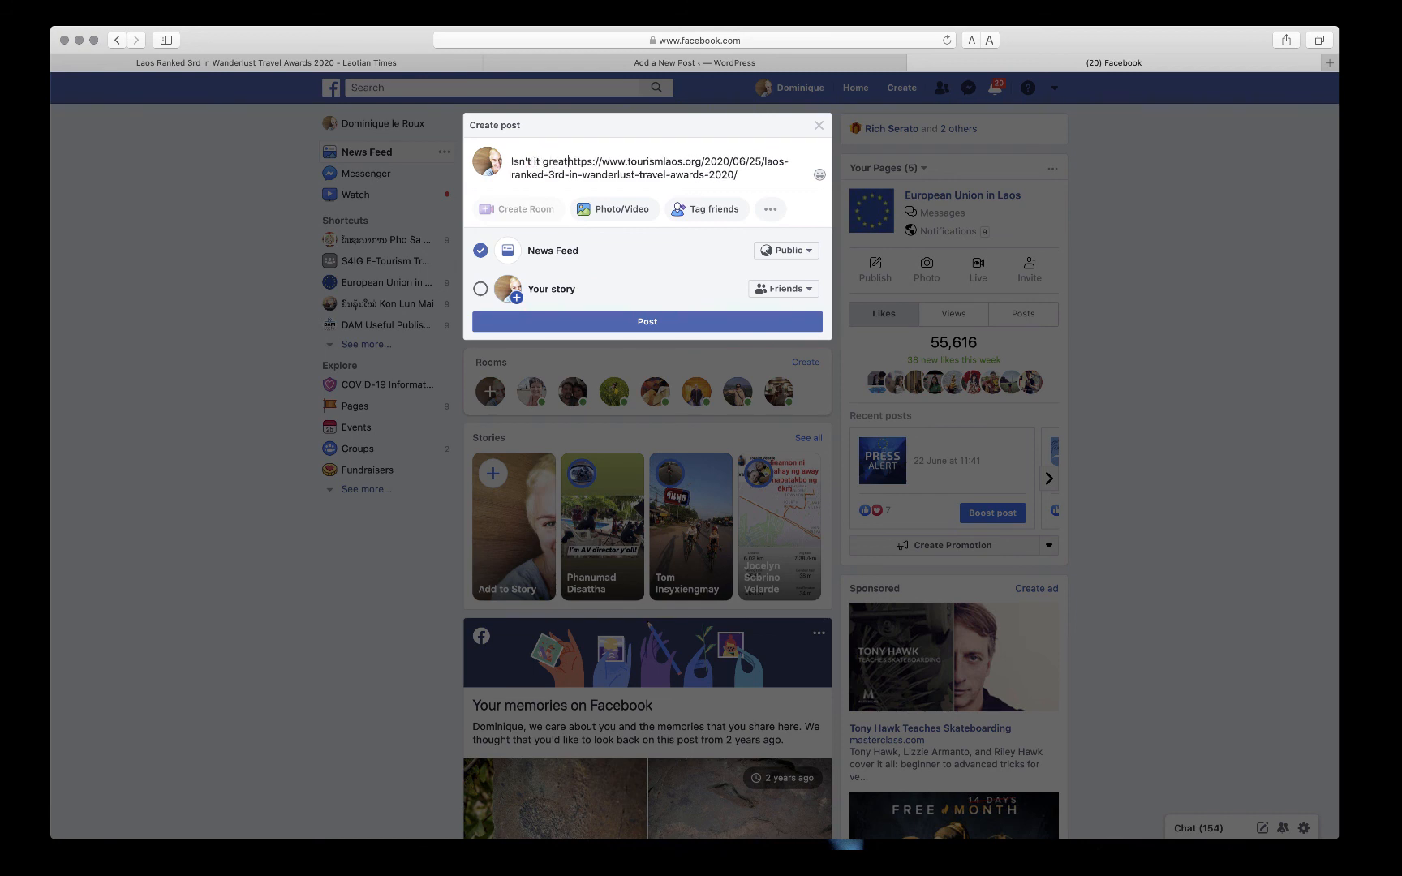
text(?)
key(Return)
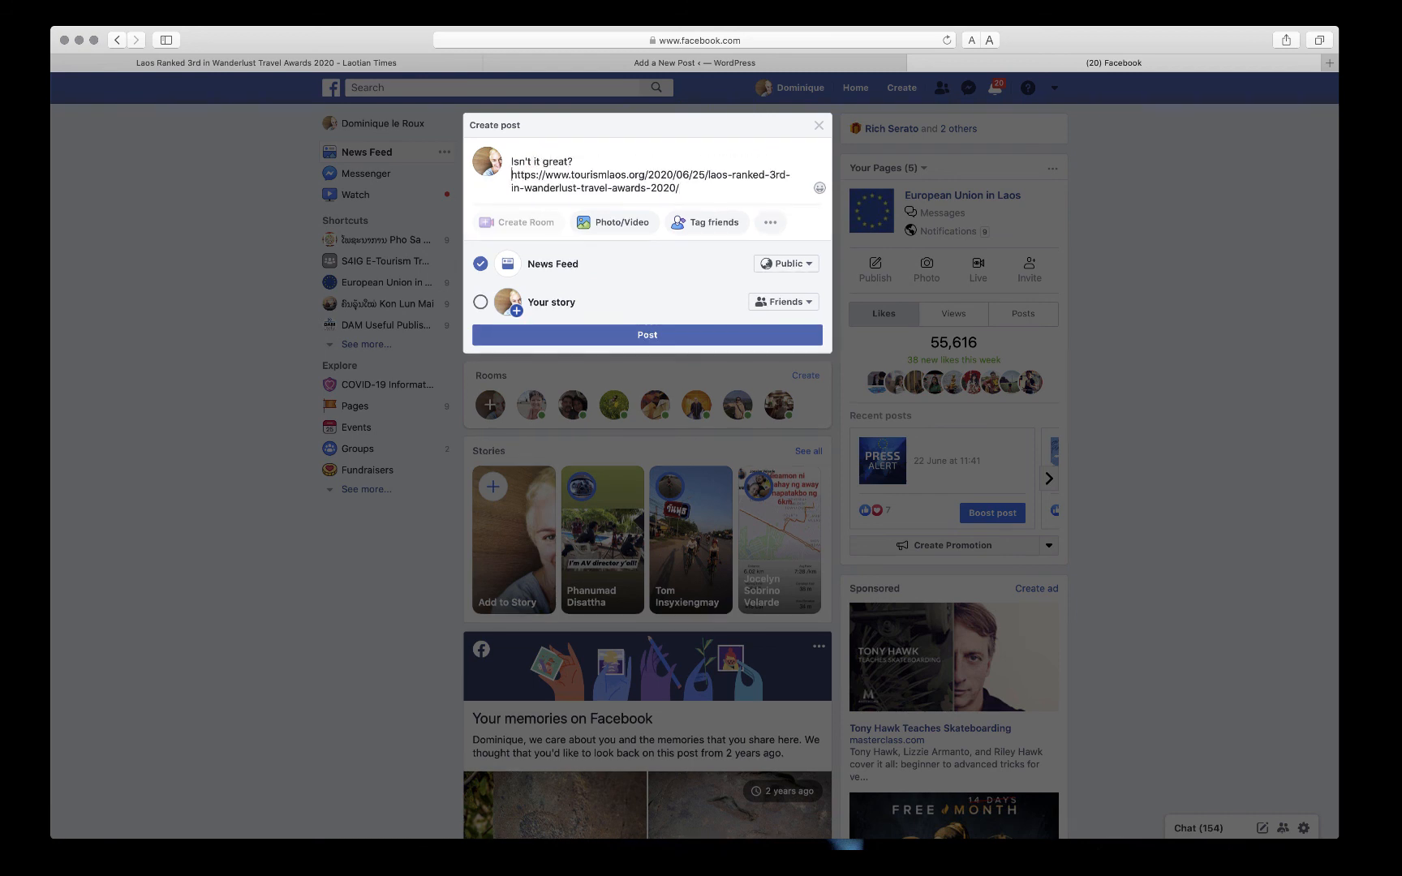